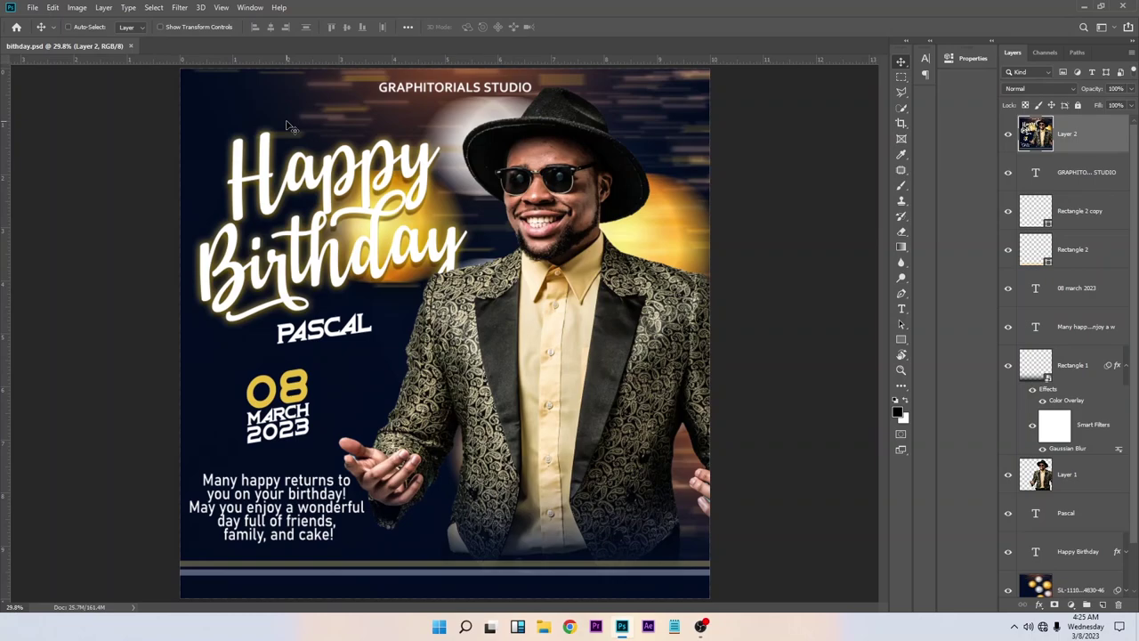
Create a 10 × 10 inch, 300 ppi black-background document named 'birthday flyer'.
{"action": "left_click", "coordinate": [32, 8]}
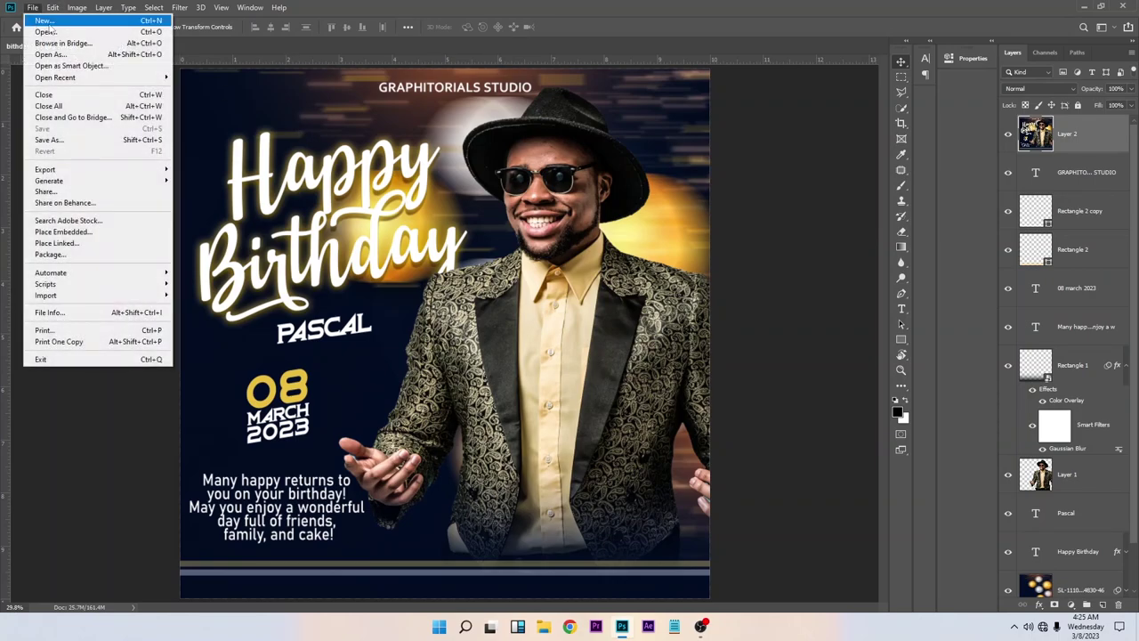
{"action": "left_click", "coordinate": [46, 20]}
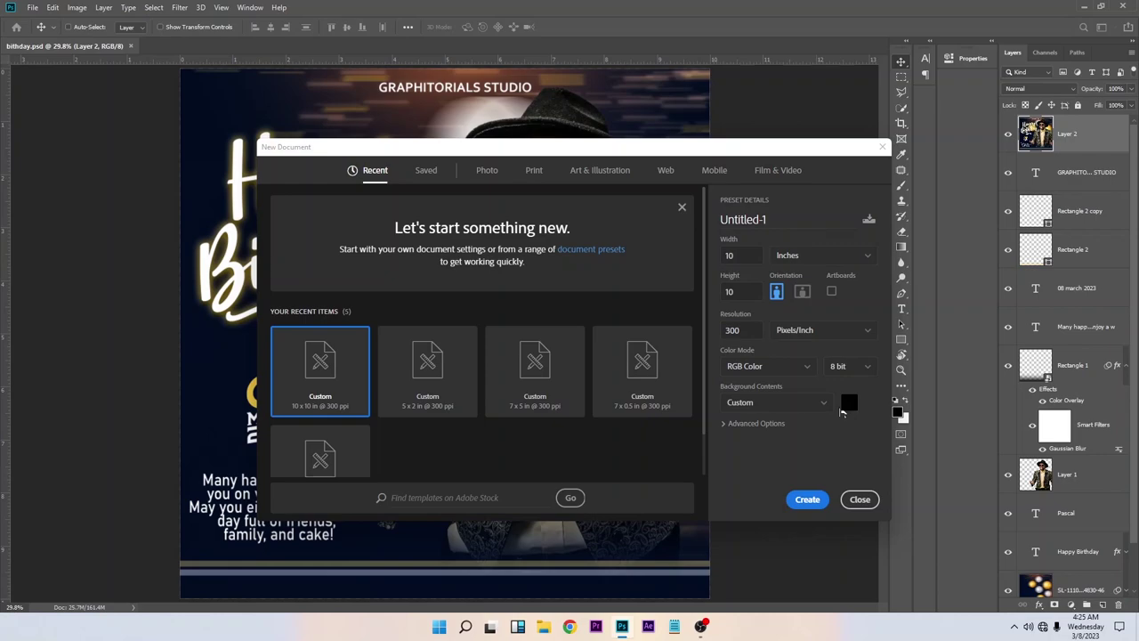
{"action": "left_click", "coordinate": [726, 423]}
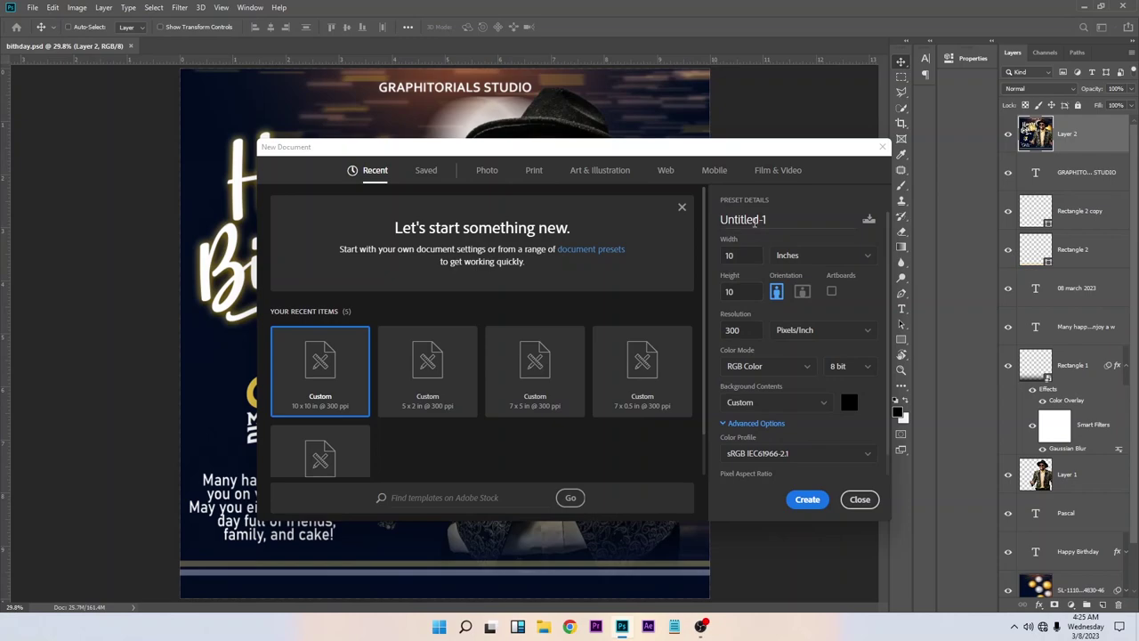
{"action": "left_click", "coordinate": [782, 216]}
{"action": "left_click_drag", "start_coordinate": [782, 216], "coordinate": [705, 215]}
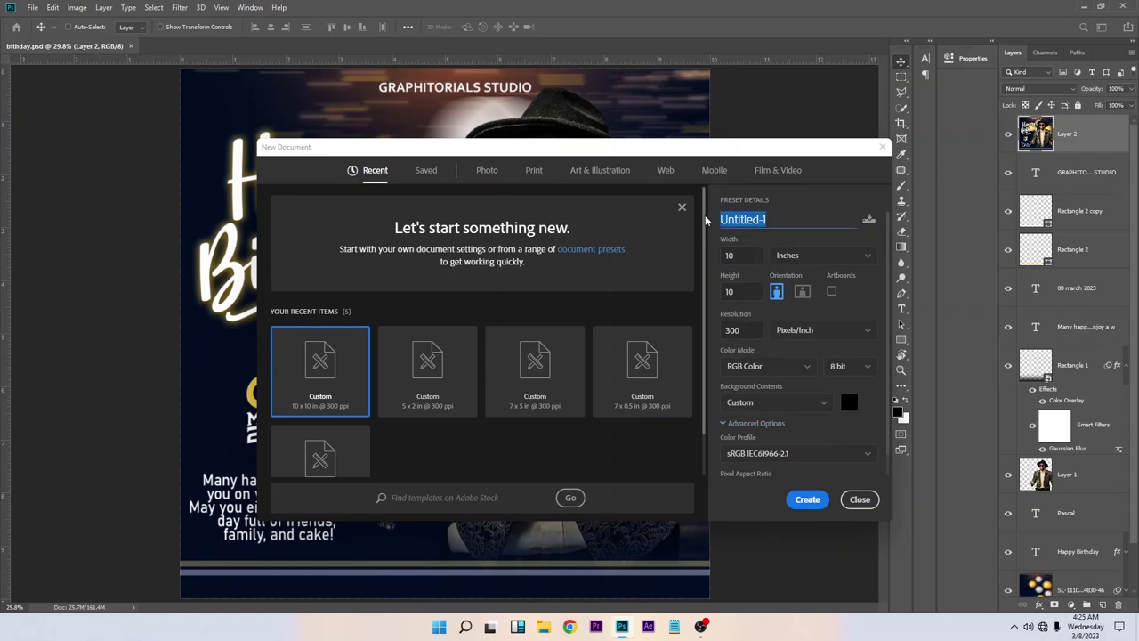
{"action": "type", "text": "birthday flyer"}
{"action": "left_click", "coordinate": [801, 499]}
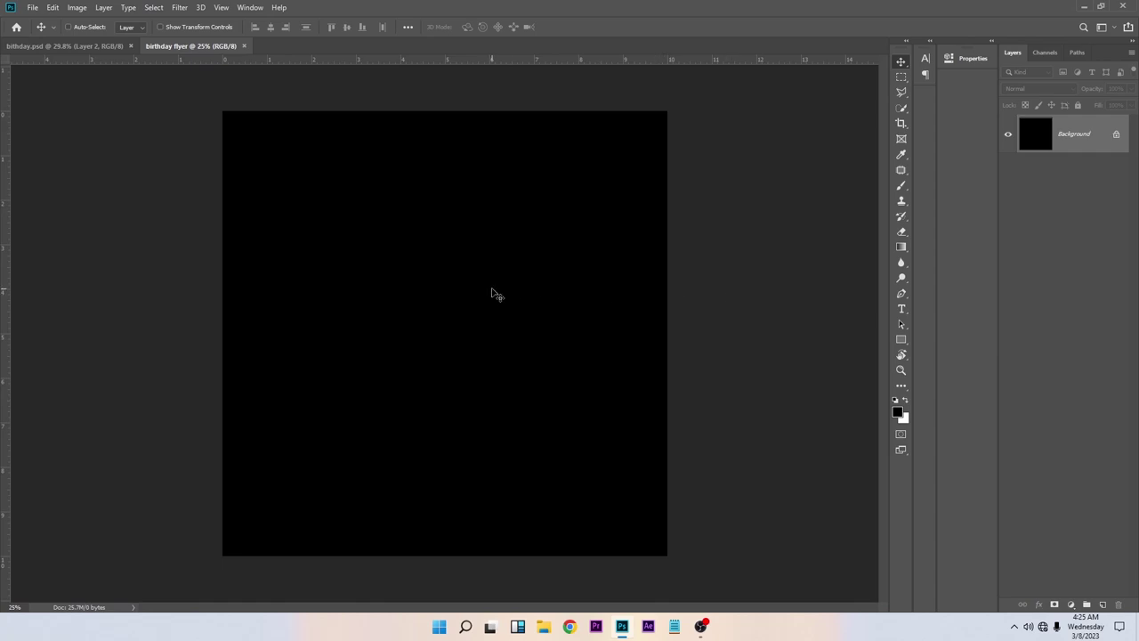
{"action": "key", "text": "z"}
{"action": "right_click", "coordinate": [479, 261]}
{"action": "left_click", "coordinate": [503, 266]}
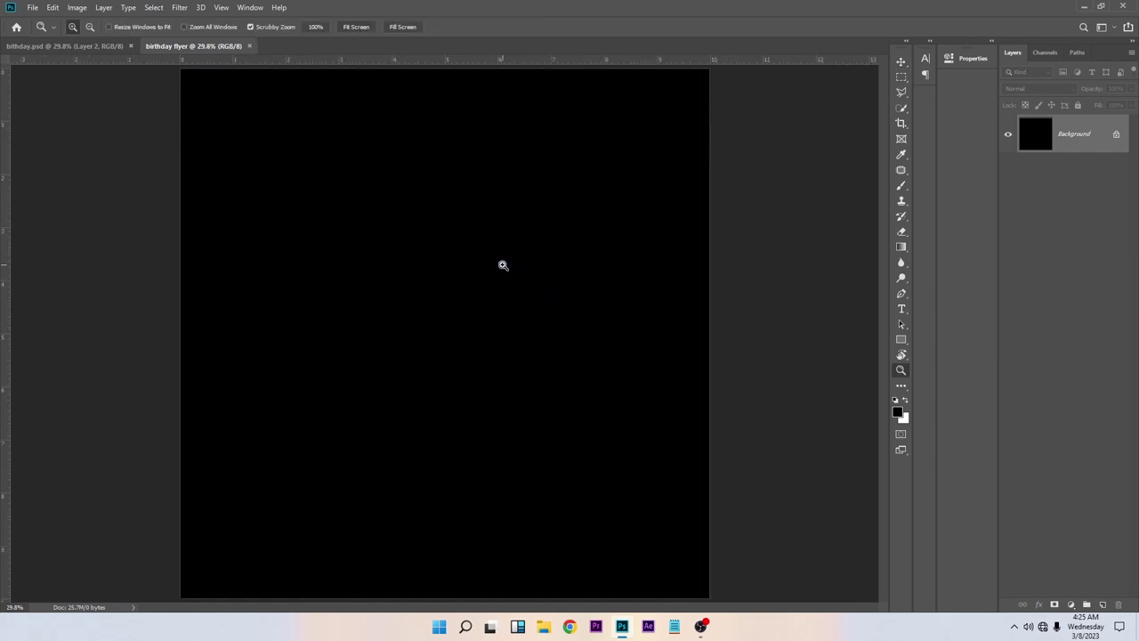
{"action": "left_click", "coordinate": [901, 61]}
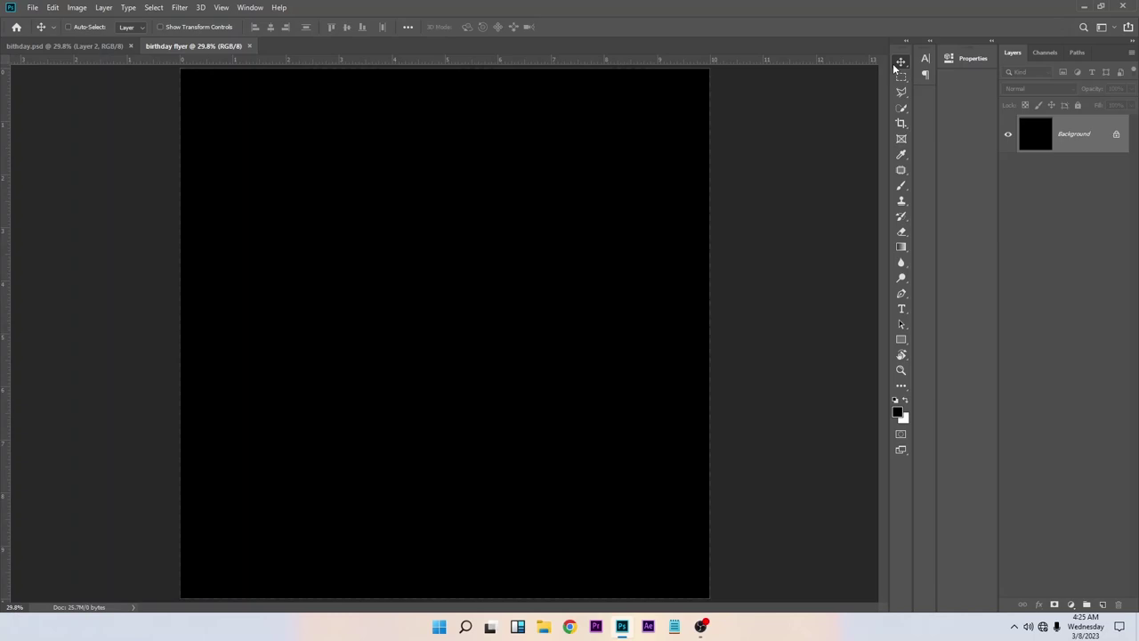
{"action": "left_click", "coordinate": [33, 7]}
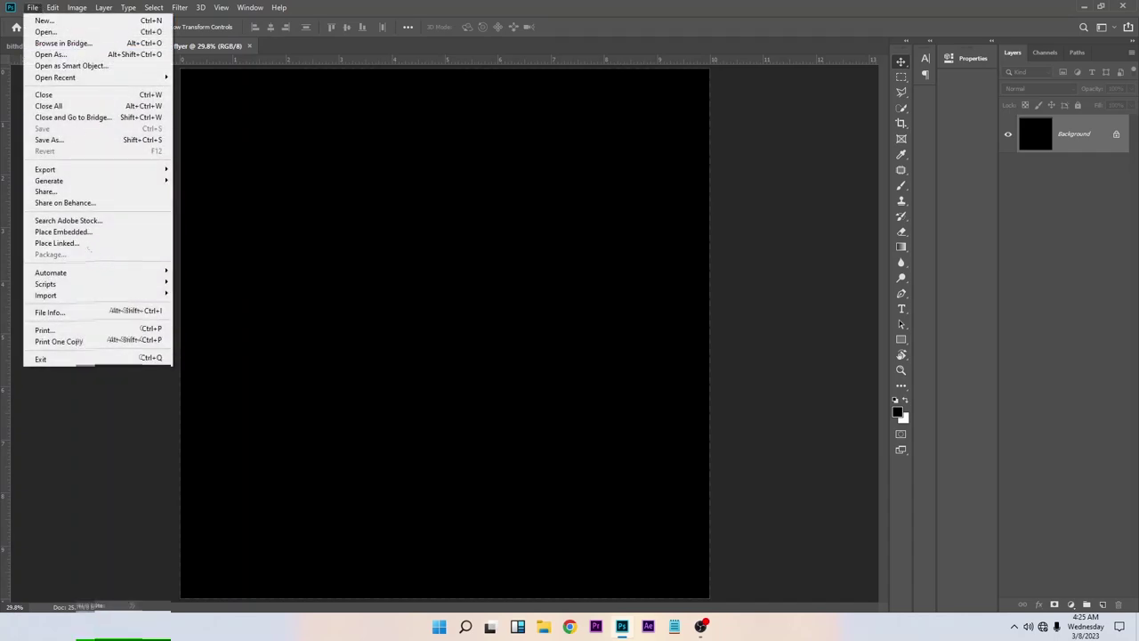
{"action": "left_click", "coordinate": [82, 231]}
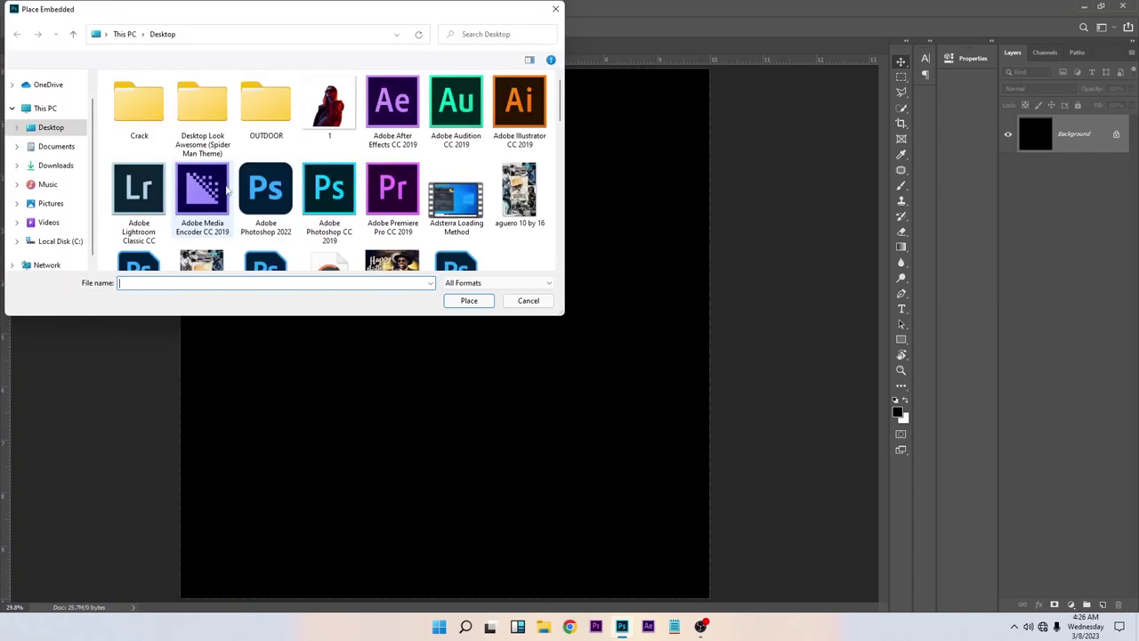
{"action": "left_click", "coordinate": [54, 146]}
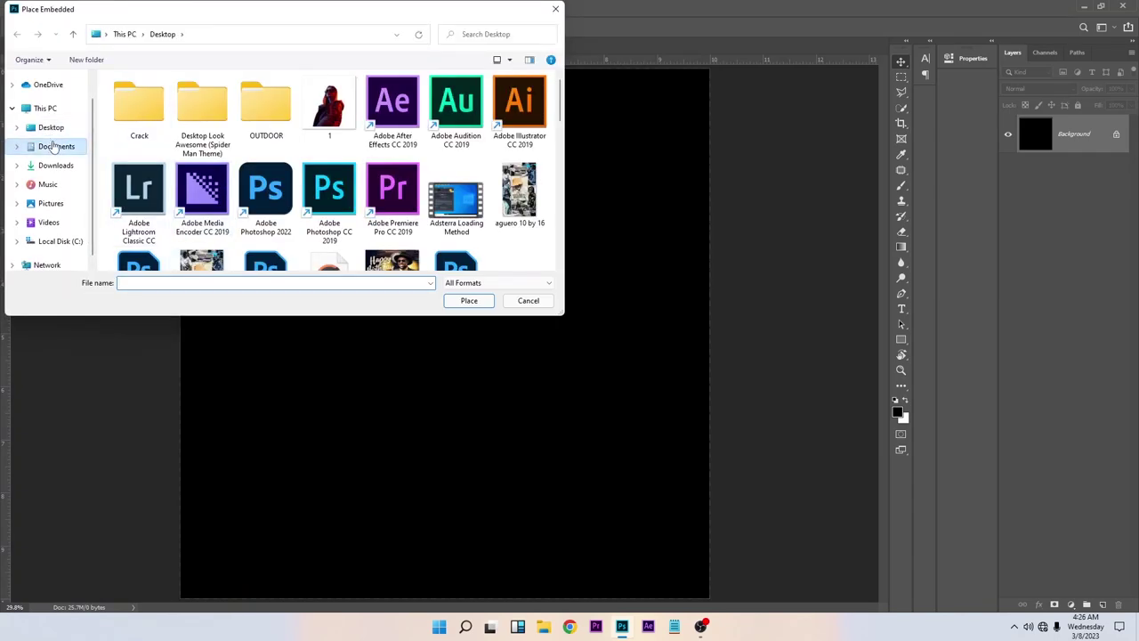
{"action": "left_click", "coordinate": [55, 165]}
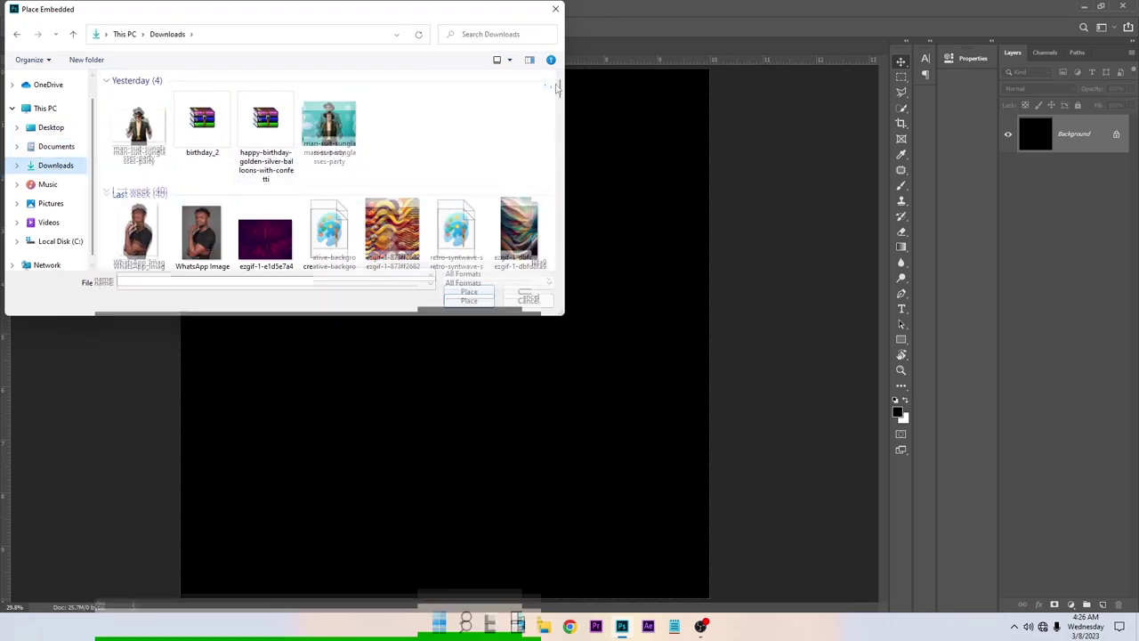
{"action": "left_click_drag", "start_coordinate": [558, 87], "coordinate": [570, 277]}
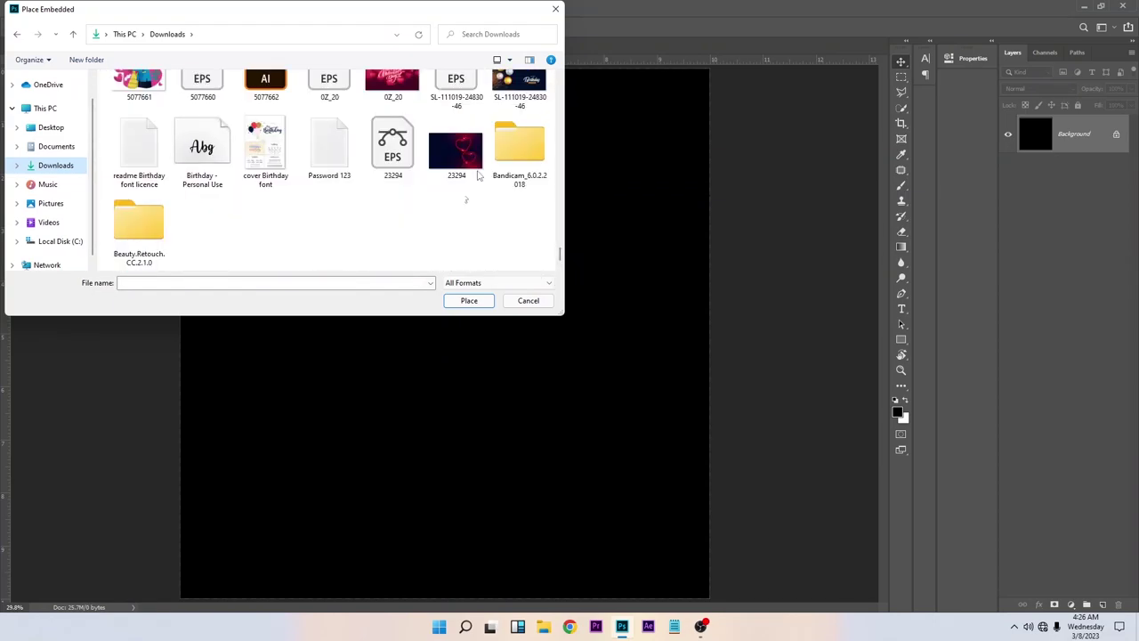
{"action": "left_click", "coordinate": [519, 85]}
{"action": "left_click", "coordinate": [470, 302]}
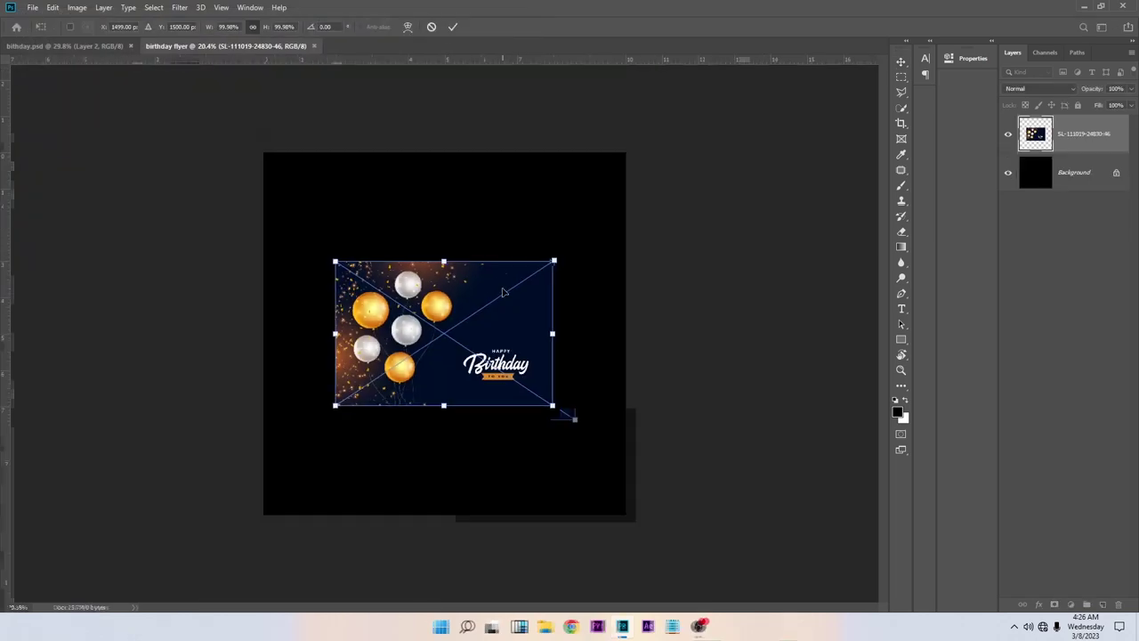
Enlarge and reposition the balloon image to cover the whole canvas.
{"action": "left_click_drag", "start_coordinate": [437, 259], "coordinate": [445, 123]}
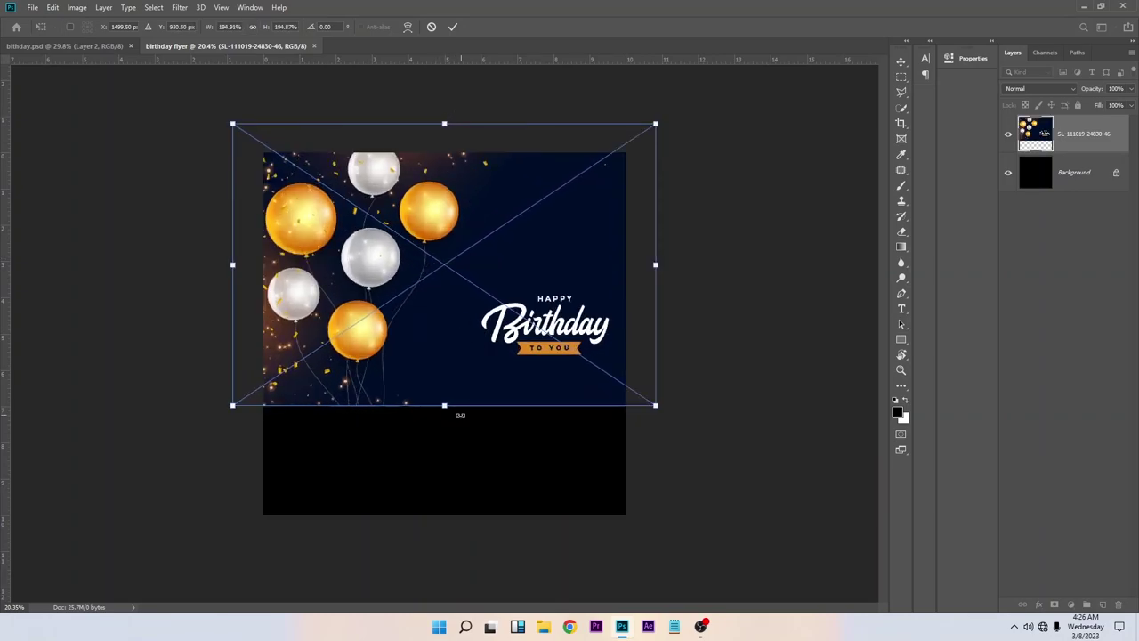
{"action": "left_click_drag", "start_coordinate": [444, 405], "coordinate": [443, 503]}
{"action": "left_click_drag", "start_coordinate": [514, 368], "coordinate": [445, 387]}
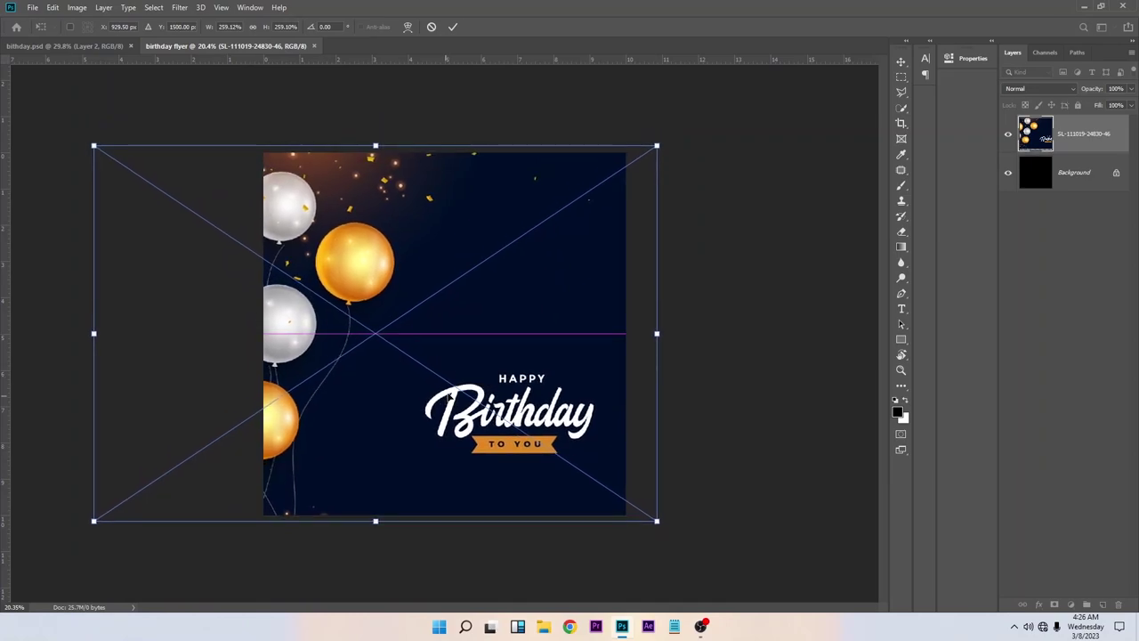
{"action": "key", "text": "Return"}
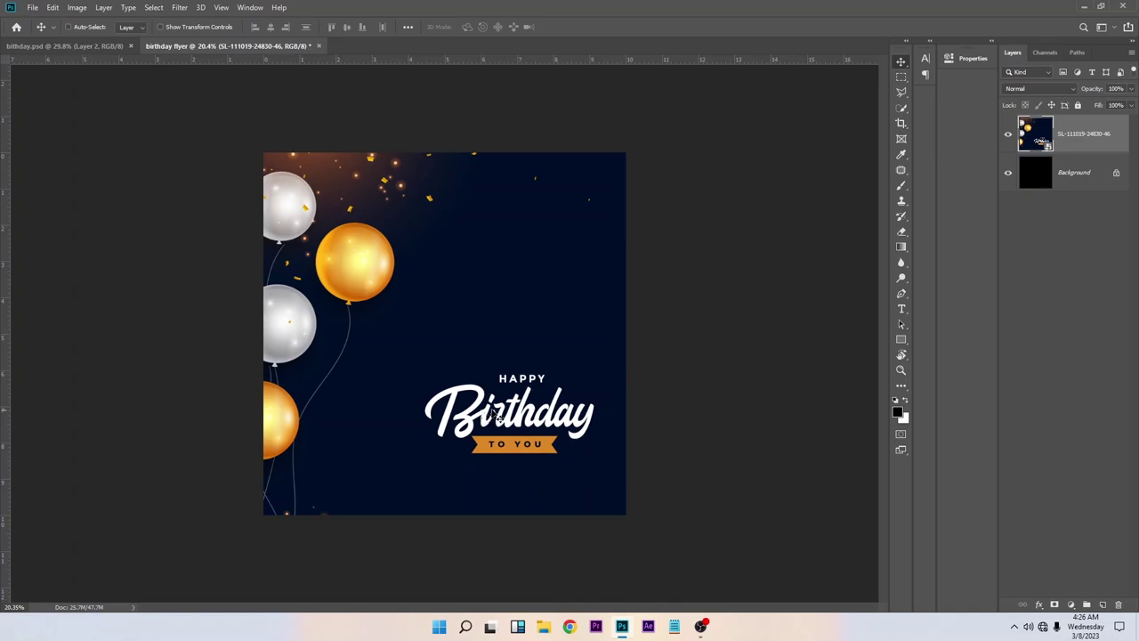
Outline the Happy Birthday lettering with the Patch Tool and rasterize the balloon layer.
{"action": "left_click", "coordinate": [901, 169]}
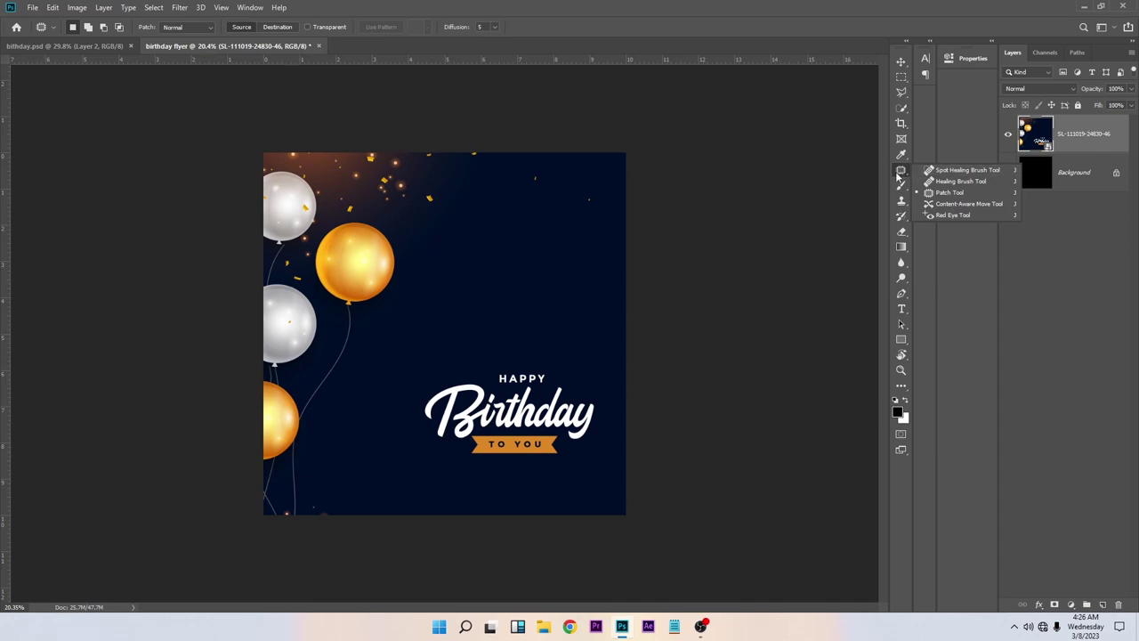
{"action": "left_click", "coordinate": [941, 170]}
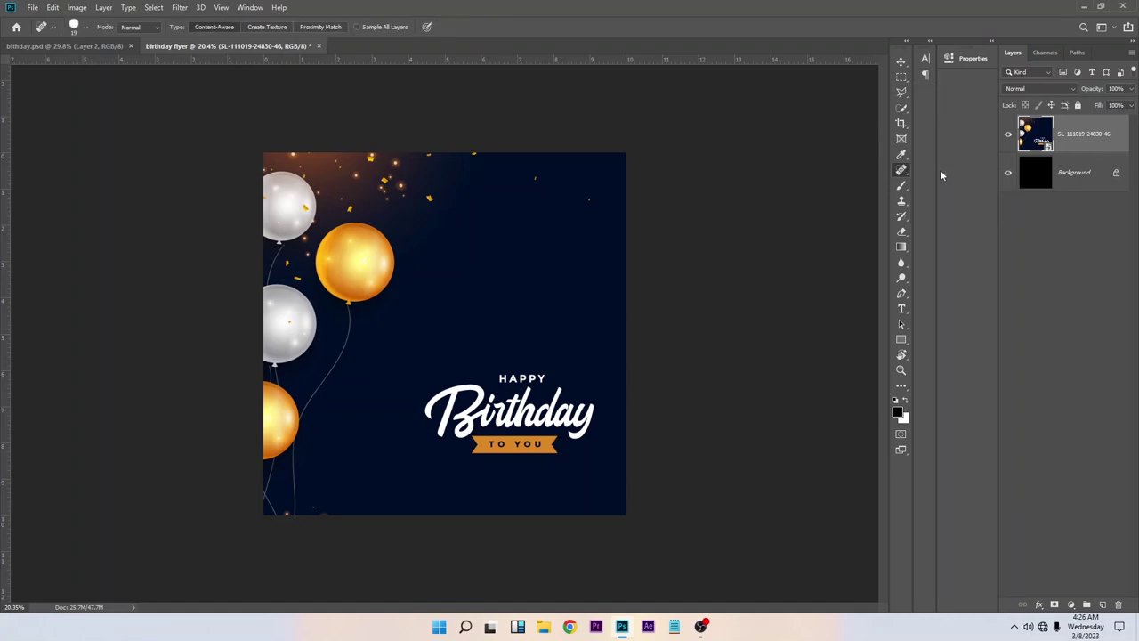
{"action": "left_click", "coordinate": [902, 172]}
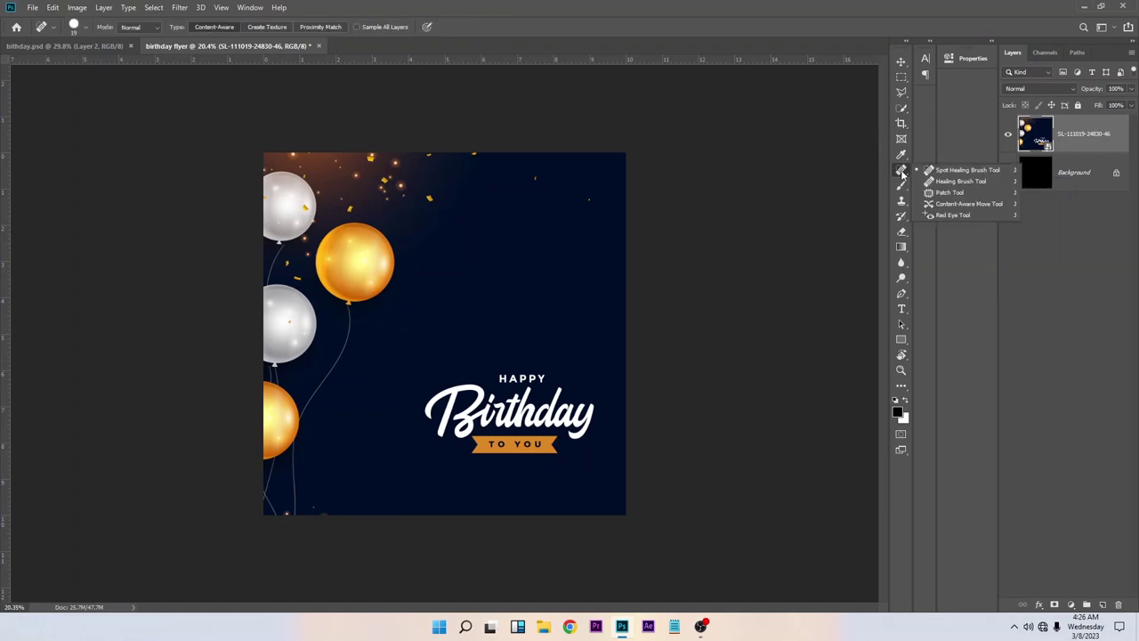
{"action": "left_click", "coordinate": [951, 193]}
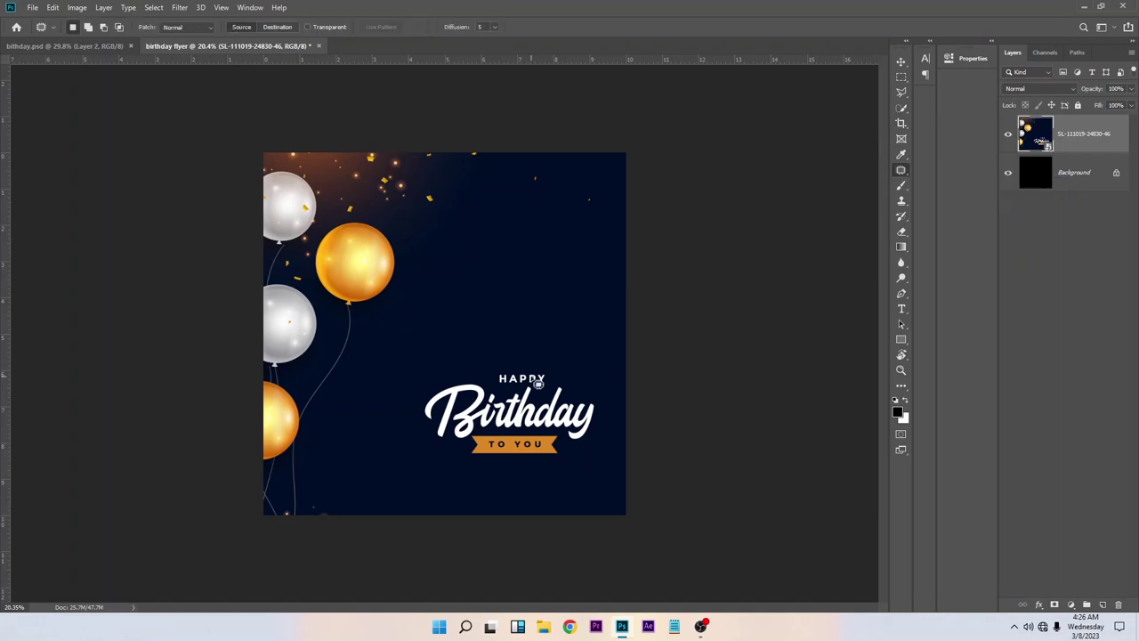
{"action": "mouse_move", "coordinate": [496, 365]}
{"action": "left_mouse_down"}
{"action": "mouse_move", "coordinate": [596, 379]}
{"action": "mouse_move", "coordinate": [605, 420]}
{"action": "mouse_move", "coordinate": [591, 461]}
{"action": "mouse_move", "coordinate": [509, 472]}
{"action": "mouse_move", "coordinate": [415, 459]}
{"action": "mouse_move", "coordinate": [402, 383]}
{"action": "mouse_move", "coordinate": [531, 371]}
{"action": "left_mouse_up"}
{"action": "left_click", "coordinate": [524, 366]}
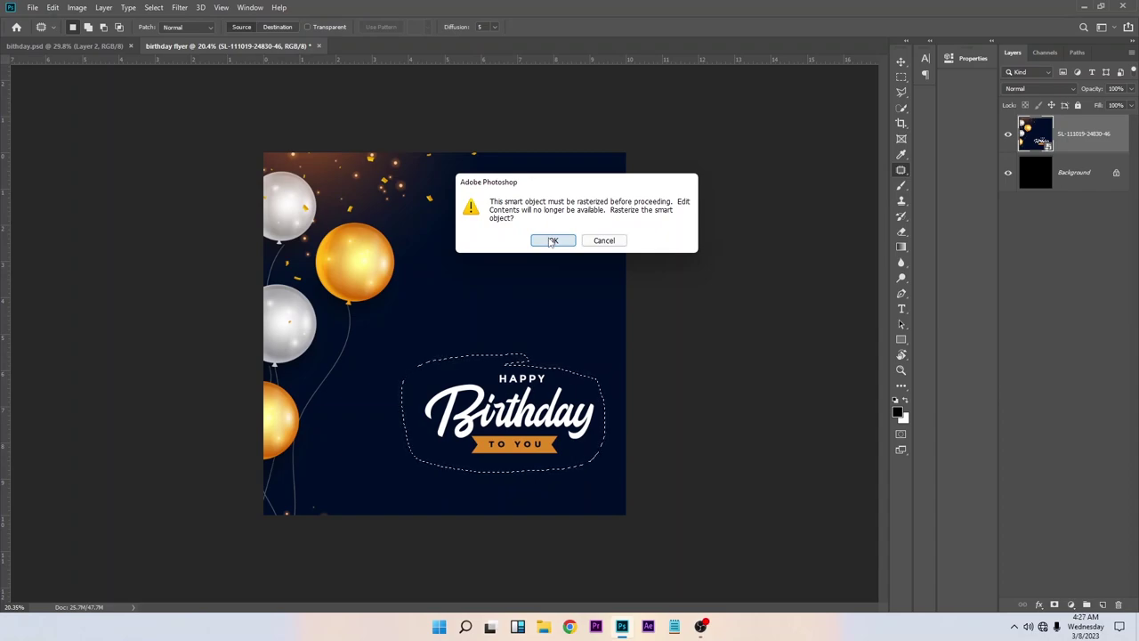
{"action": "left_click", "coordinate": [612, 242]}
{"action": "right_click", "coordinate": [1097, 153]}
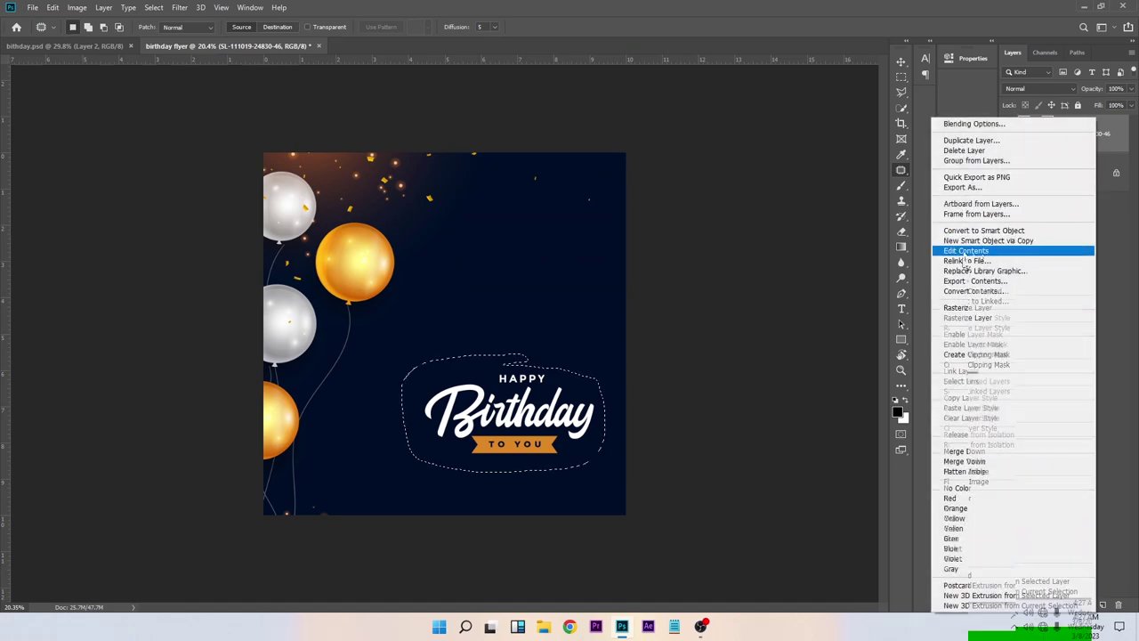
{"action": "left_click", "coordinate": [950, 318]}
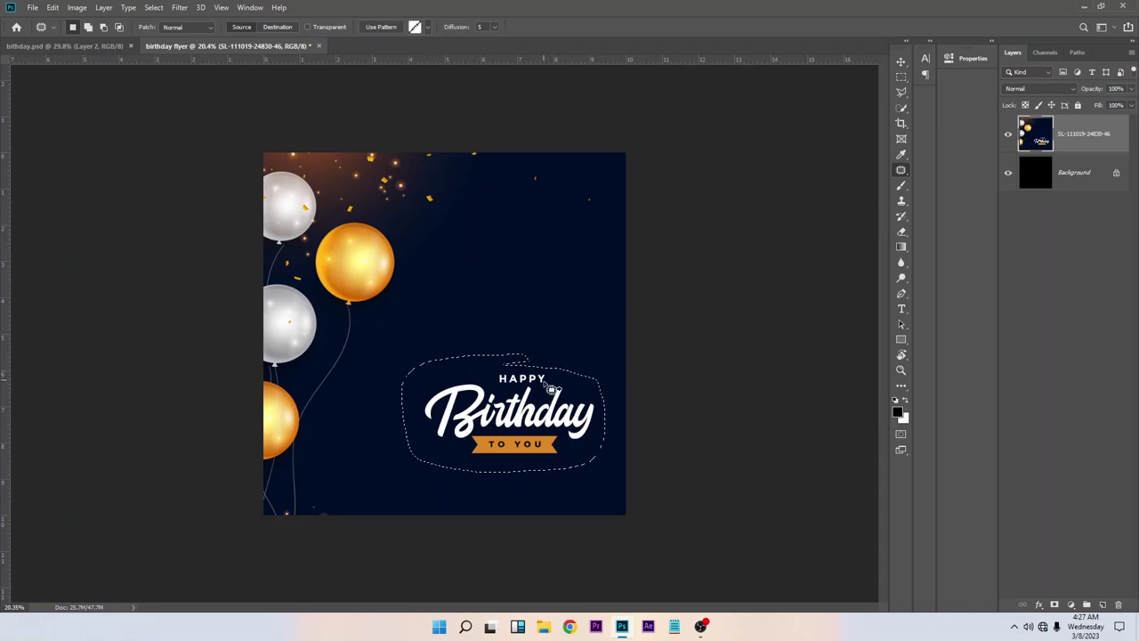
Content-Aware Fill the outlined lettering with navy and deselect.
{"action": "right_click", "coordinate": [480, 350]}
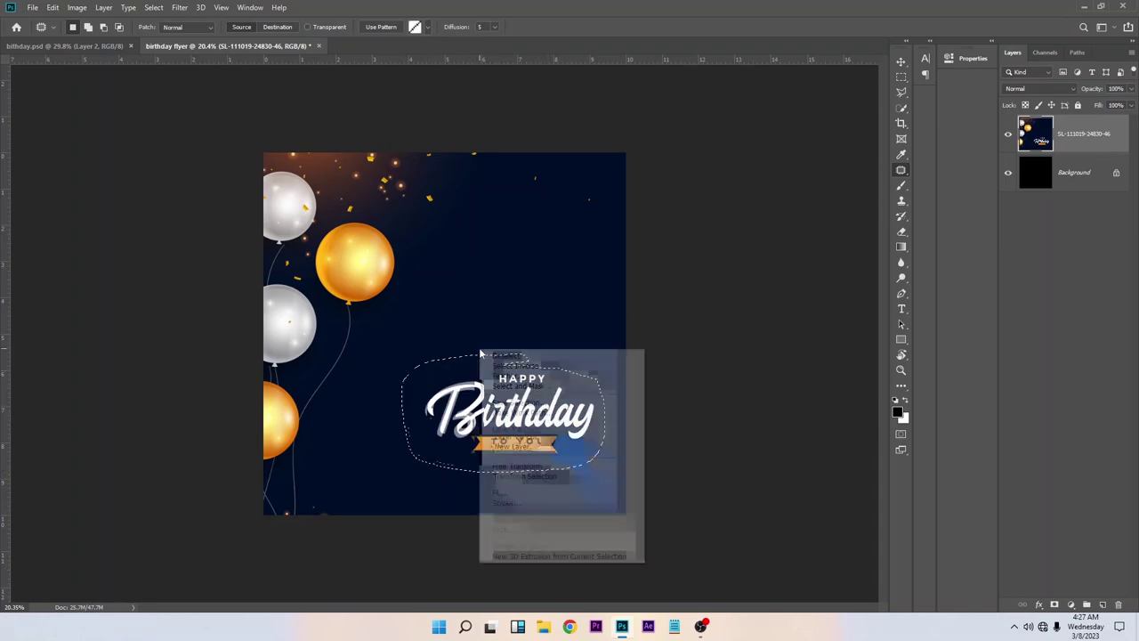
{"action": "left_click", "coordinate": [518, 494]}
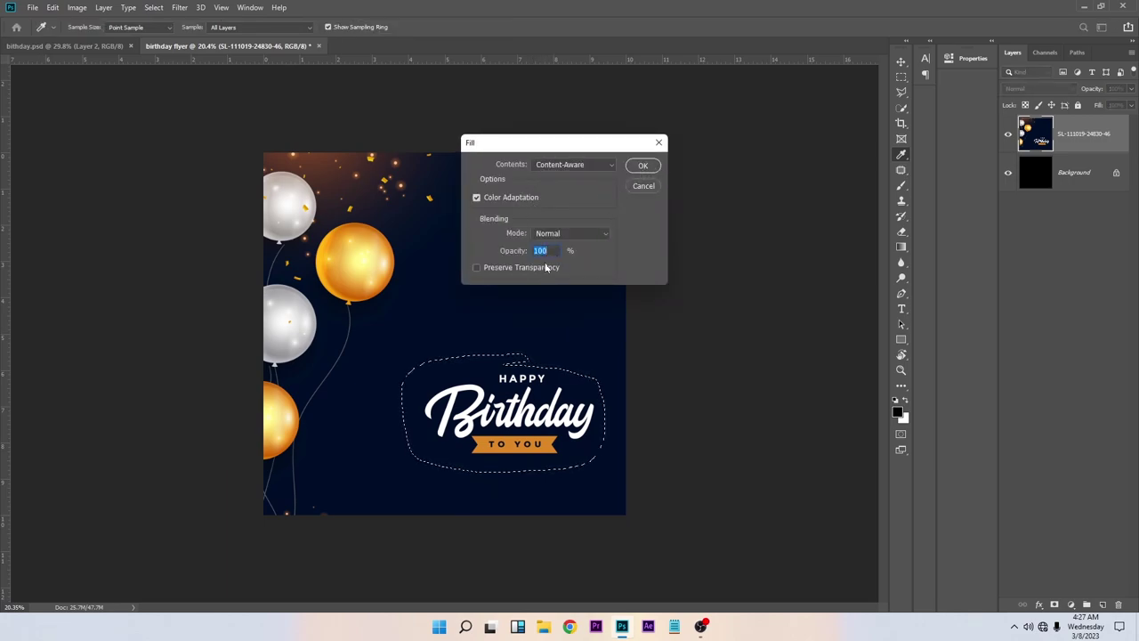
{"action": "left_click", "coordinate": [643, 166]}
{"action": "key", "text": "j"}
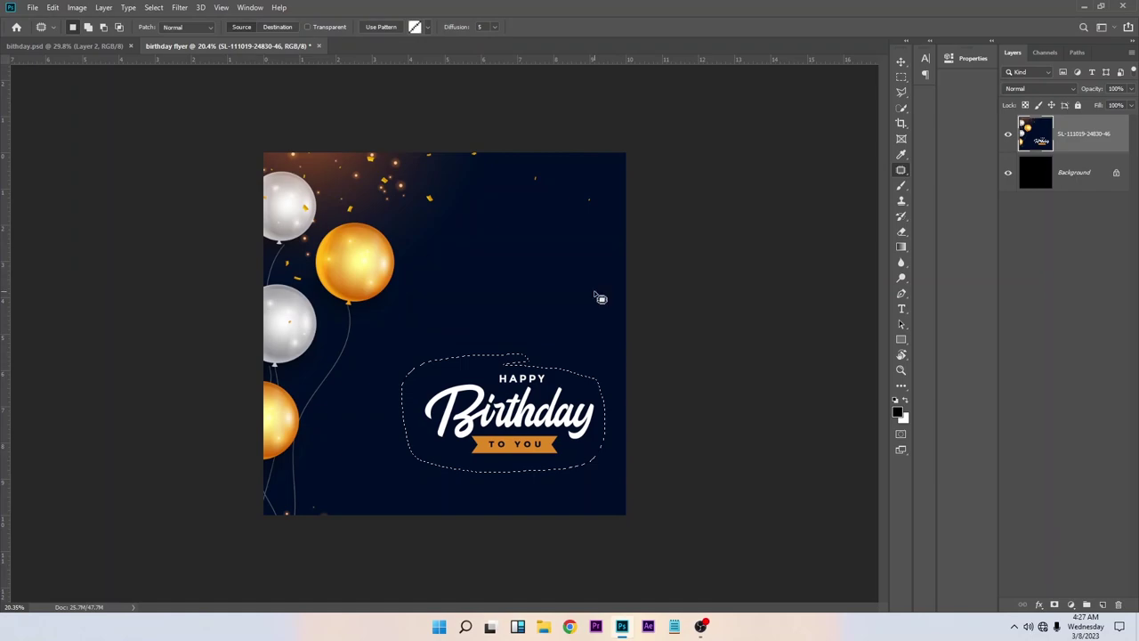
{"action": "key", "text": "ctrl+d"}
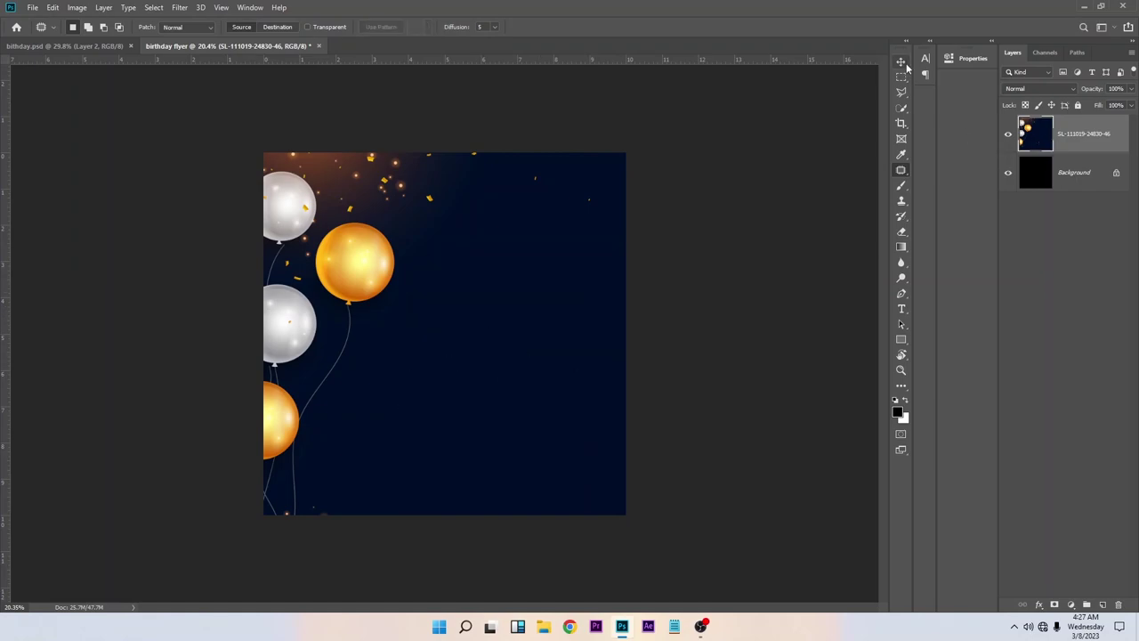
Flip the balloon background horizontally and shift it slightly left, putting balloons on the right.
{"action": "left_click", "coordinate": [901, 61]}
{"action": "left_click_drag", "start_coordinate": [460, 321], "coordinate": [527, 314]}
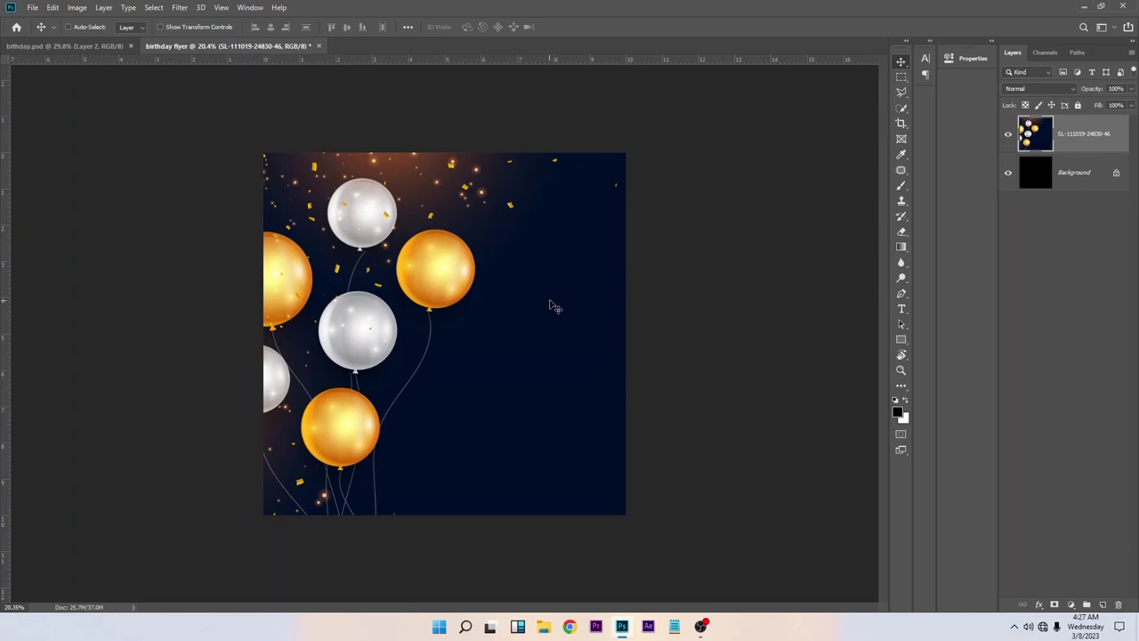
{"action": "key", "text": "ctrl"}
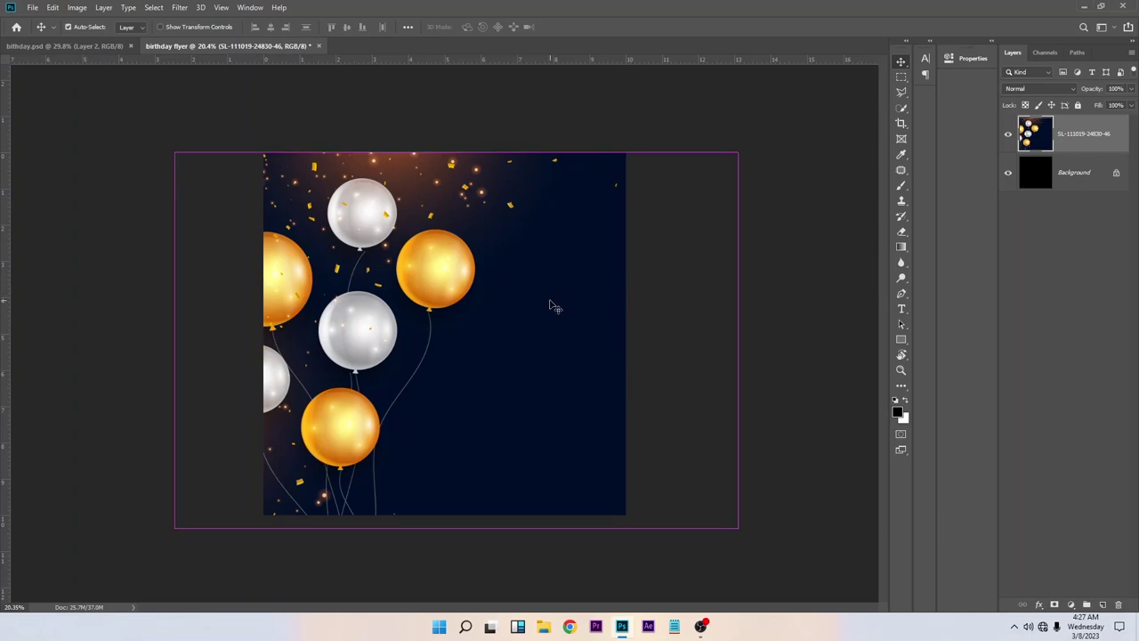
{"action": "key", "text": "ctrl+t"}
{"action": "left_click_drag", "start_coordinate": [507, 282], "coordinate": [504, 268]}
{"action": "right_click", "coordinate": [504, 268]}
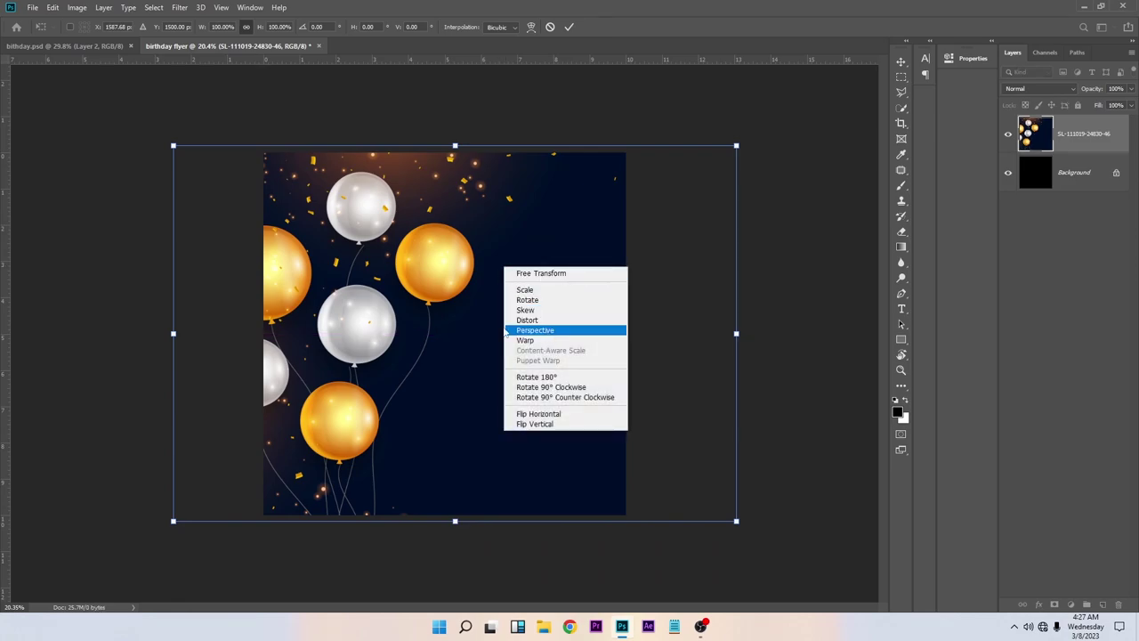
{"action": "right_click", "coordinate": [470, 230]}
{"action": "left_click", "coordinate": [524, 377]}
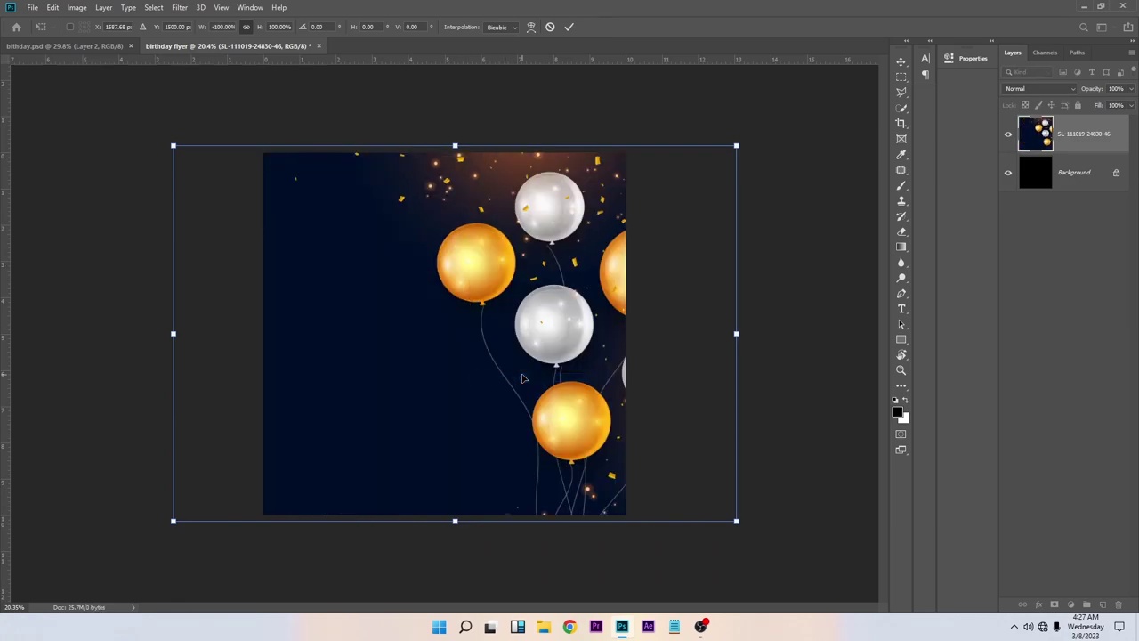
{"action": "left_click_drag", "start_coordinate": [552, 331], "coordinate": [516, 331]}
{"action": "key", "text": "Return"}
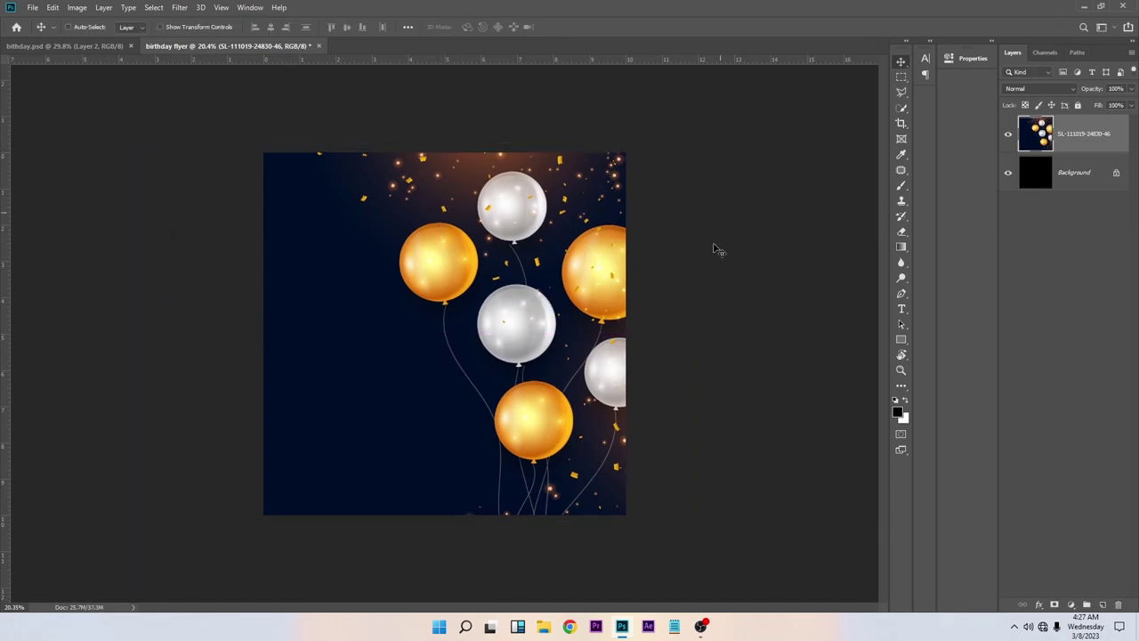
Place the man-suit-sunglasses-party photo as an embedded image.
{"action": "left_click", "coordinate": [36, 6]}
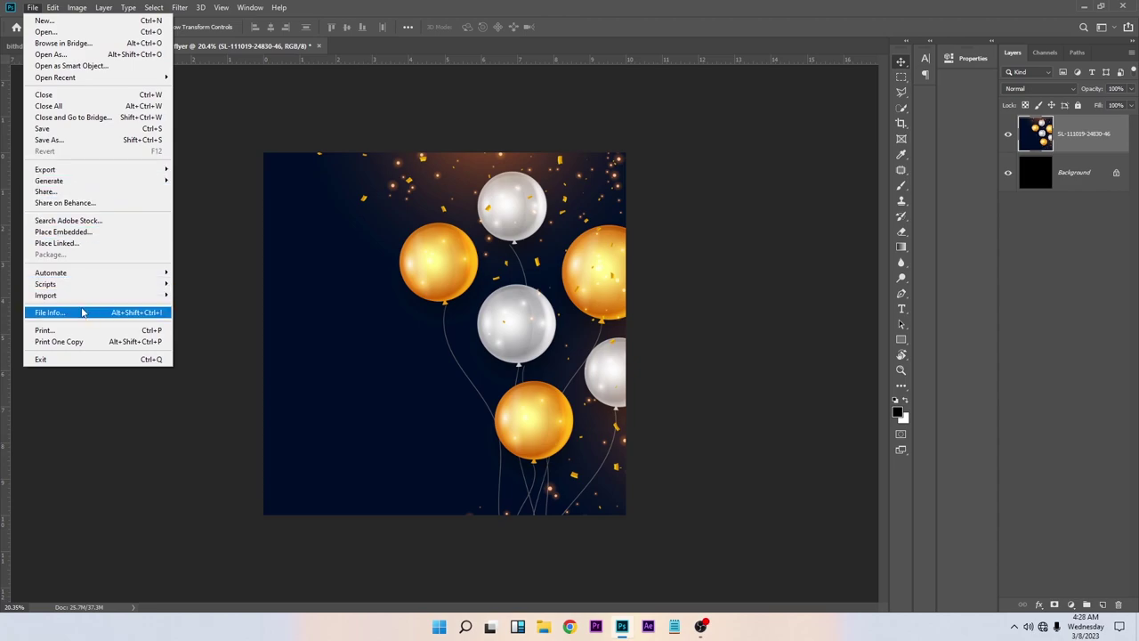
{"action": "left_click", "coordinate": [32, 7]}
{"action": "left_click", "coordinate": [52, 7]}
{"action": "mouse_move", "coordinate": [32, 7]}
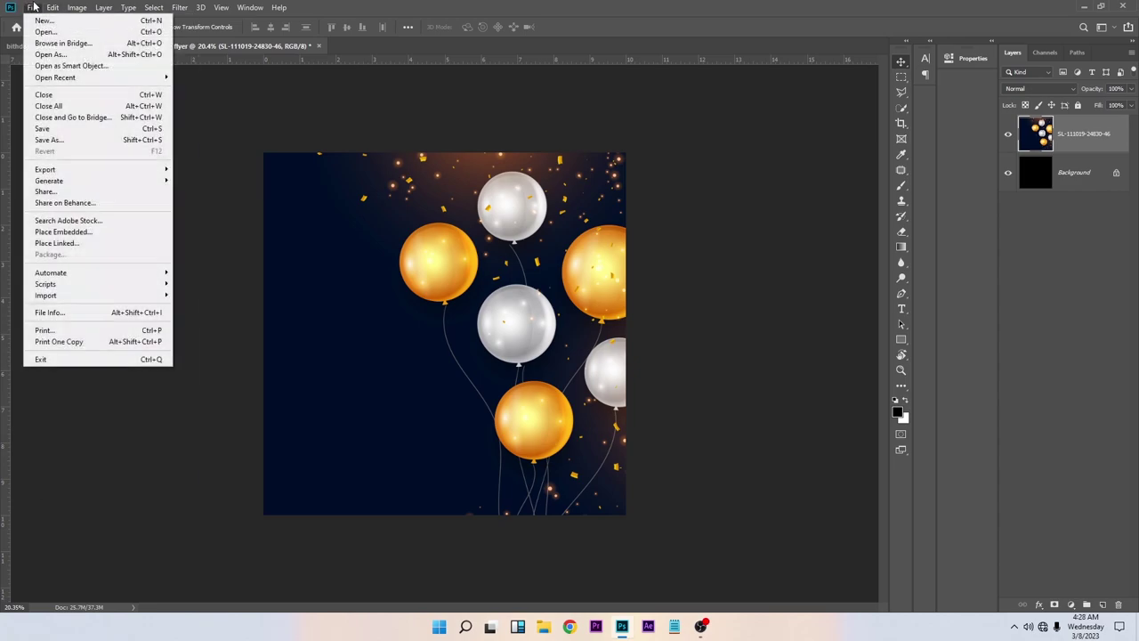
{"action": "left_click", "coordinate": [62, 231]}
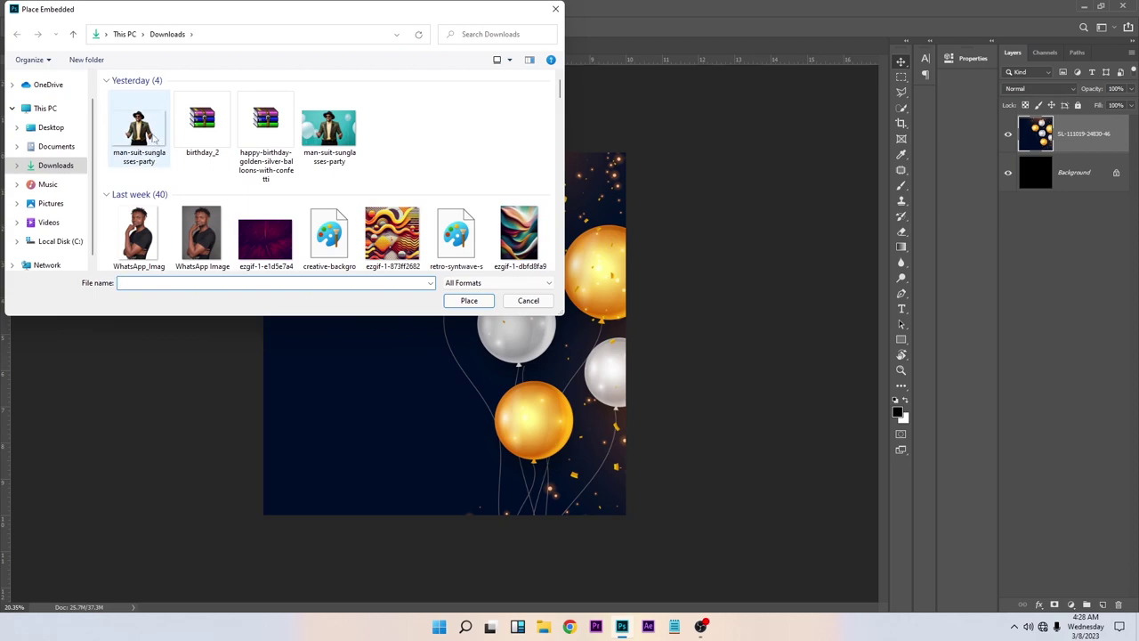
{"action": "left_click", "coordinate": [156, 138]}
{"action": "left_click", "coordinate": [470, 300]}
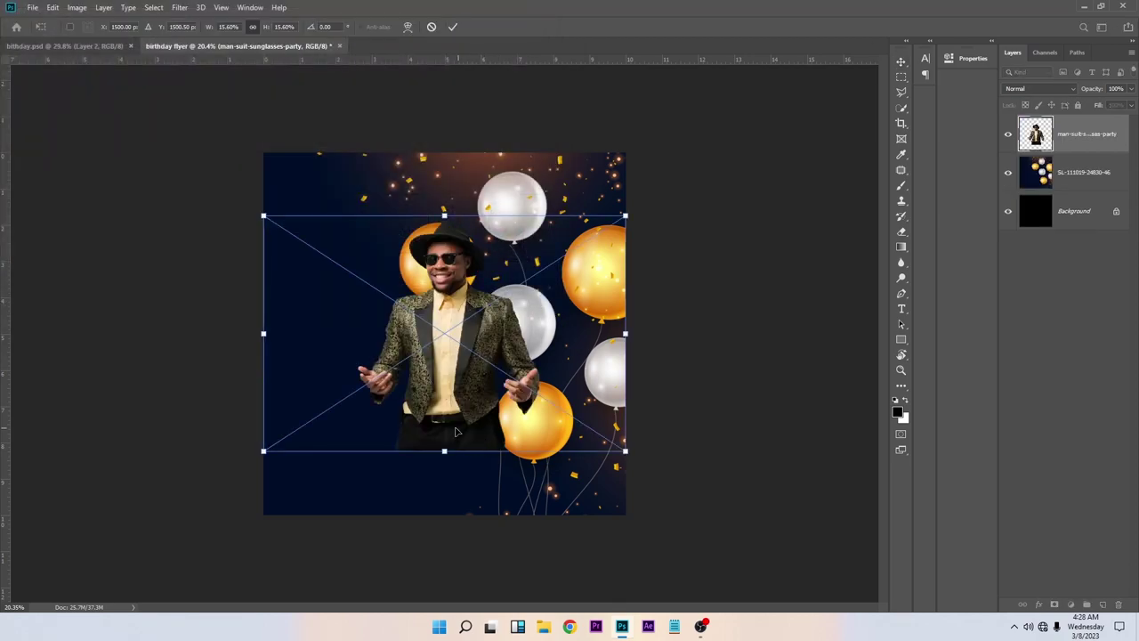
Enlarge the man photo, shift it right, then select the balloon background layer.
{"action": "left_click_drag", "start_coordinate": [444, 451], "coordinate": [444, 539]}
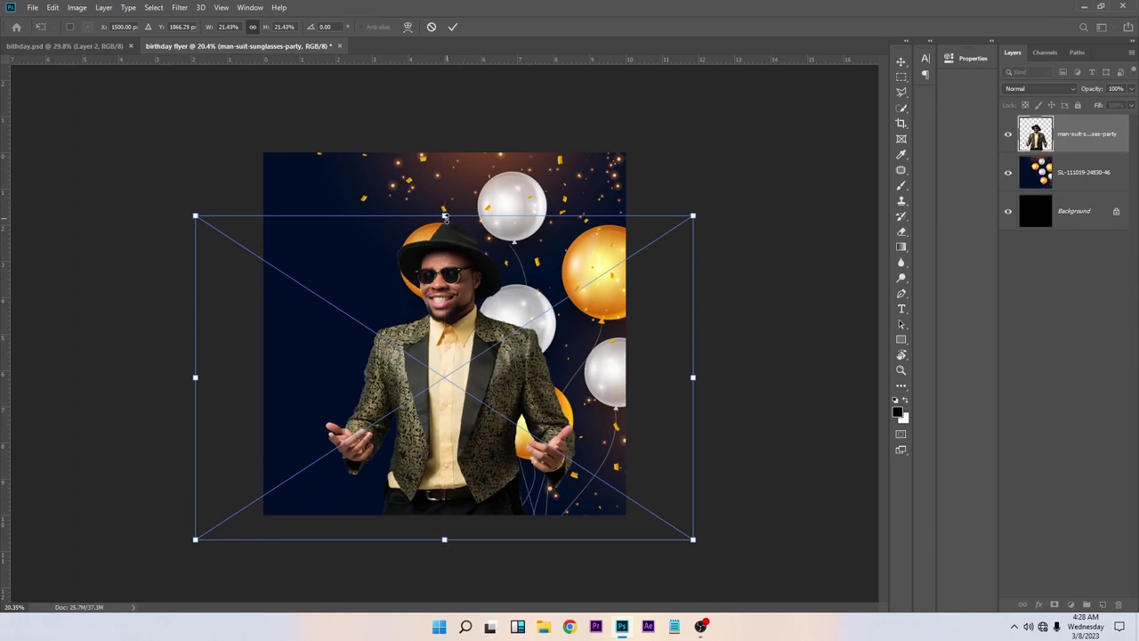
{"action": "left_click_drag", "start_coordinate": [444, 216], "coordinate": [445, 165]}
{"action": "left_click_drag", "start_coordinate": [464, 288], "coordinate": [532, 287]}
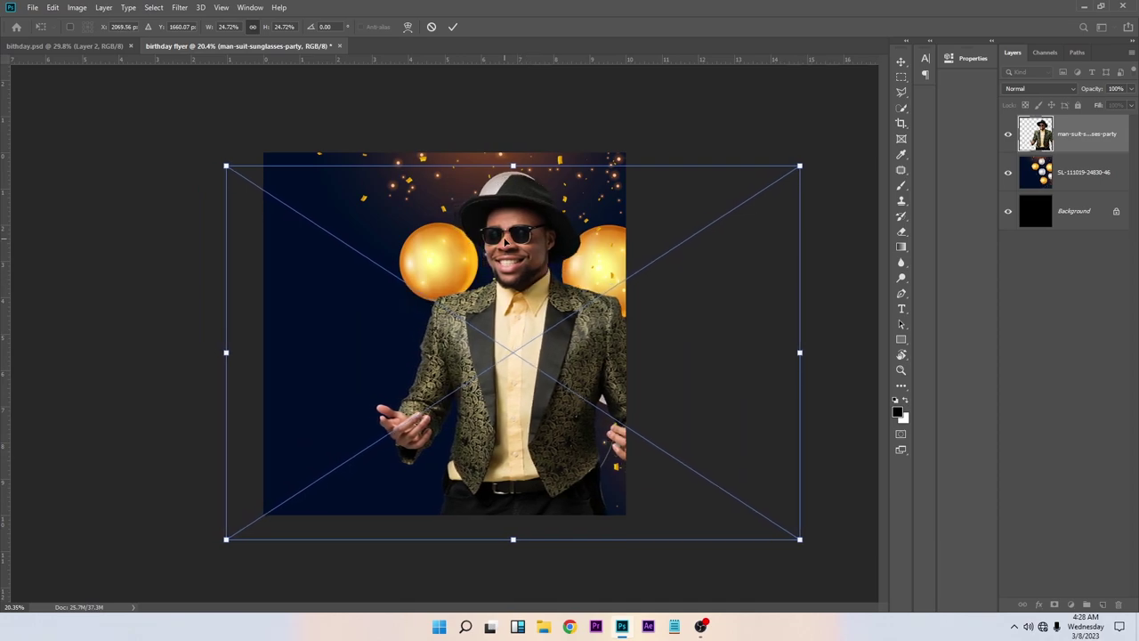
{"action": "key", "text": "Return"}
{"action": "left_click", "coordinate": [1099, 171]}
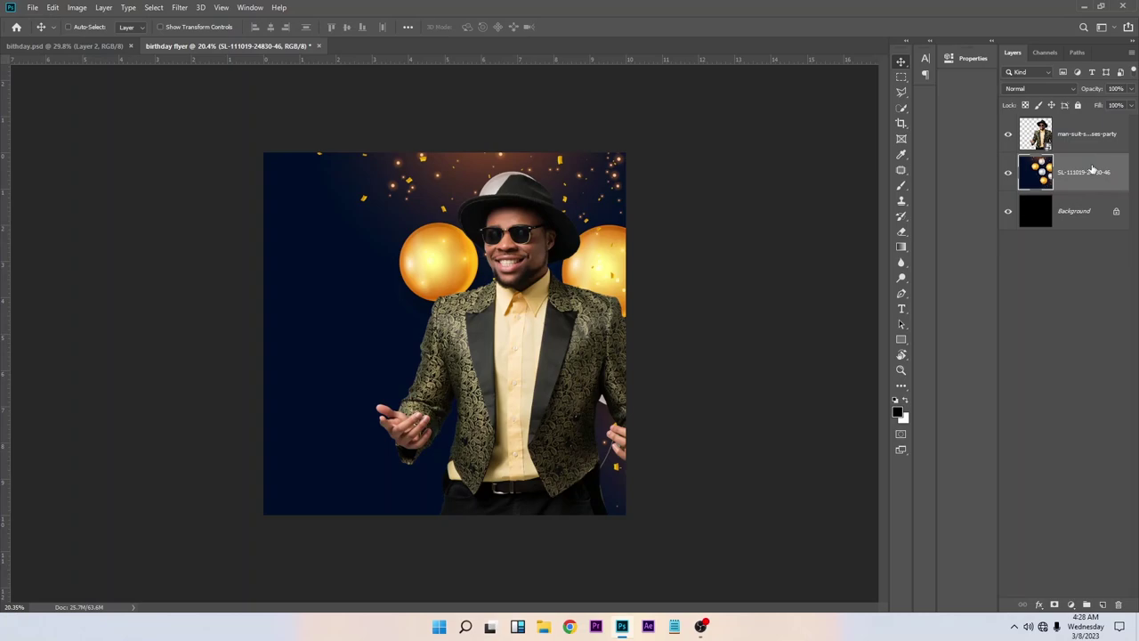
Convert the balloon layer to a smart object and apply Motion Blur, angle 0, distance 253.
{"action": "right_click", "coordinate": [1094, 171]}
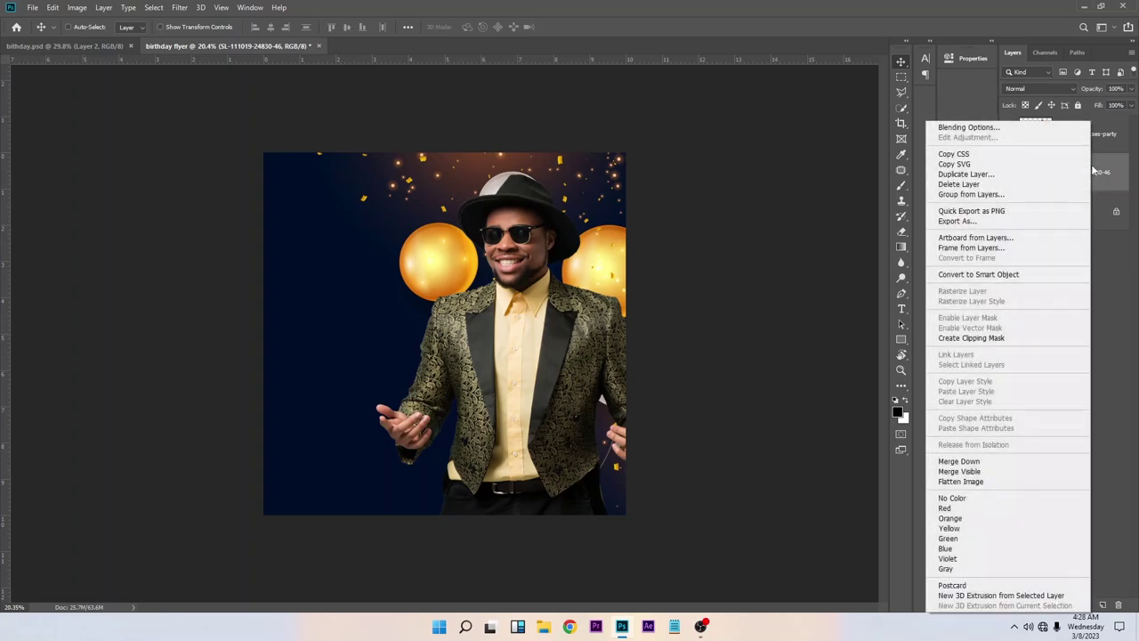
{"action": "left_click", "coordinate": [977, 275]}
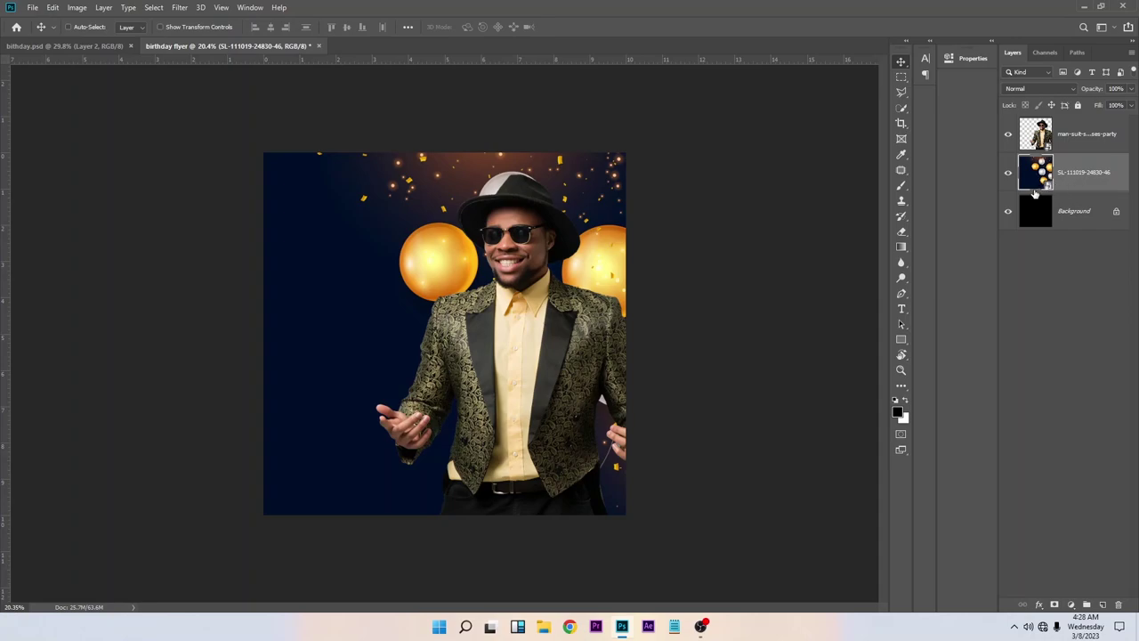
{"action": "left_click", "coordinate": [180, 8]}
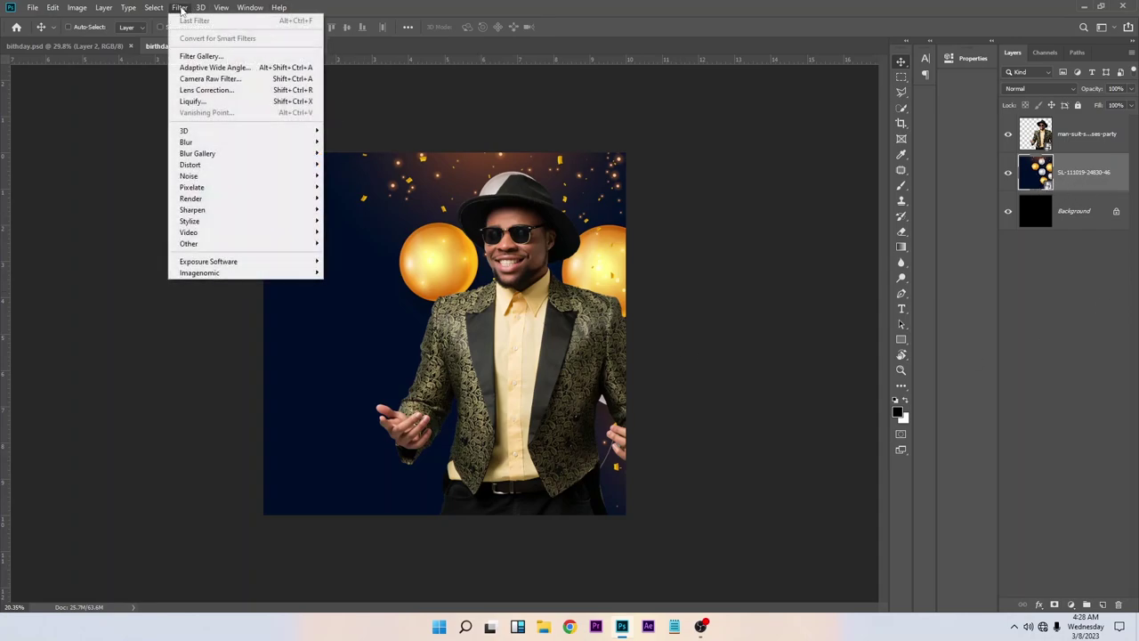
{"action": "mouse_move", "coordinate": [285, 144]}
{"action": "left_click", "coordinate": [352, 210]}
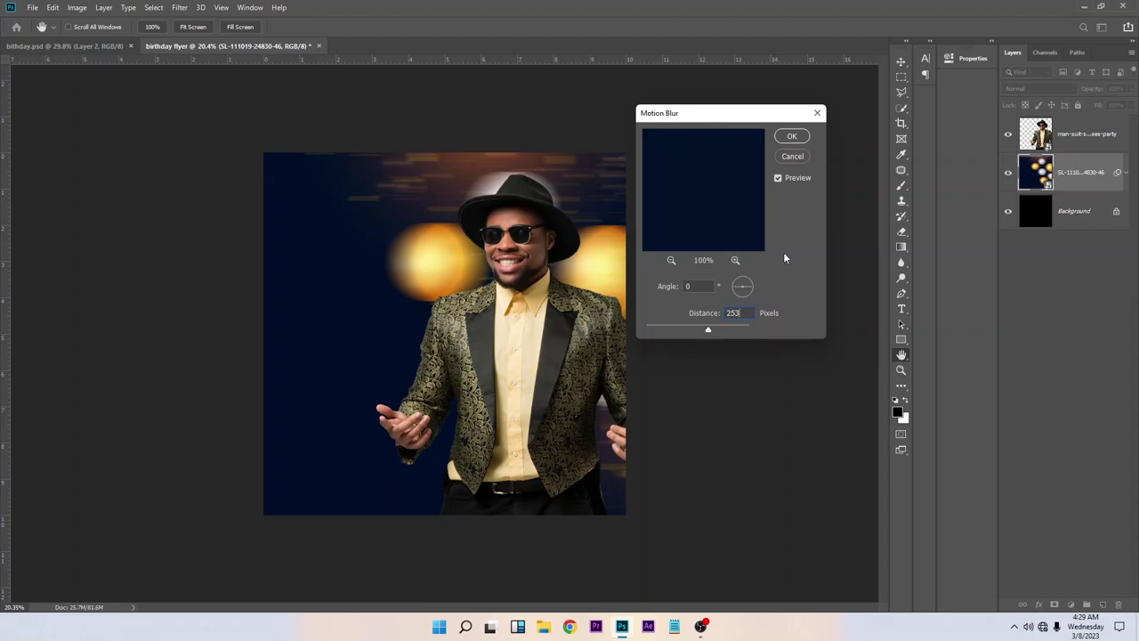
{"action": "left_click", "coordinate": [790, 138]}
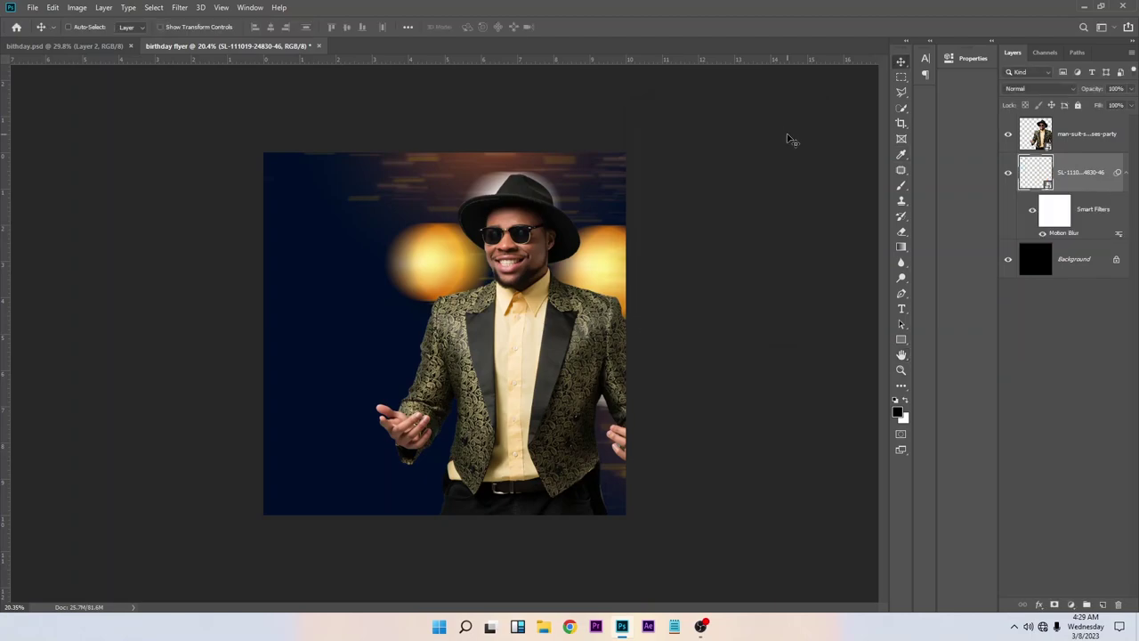
Save the flyer to the Desktop as birthday flyer.psd.
{"action": "key", "text": "ctrl"}
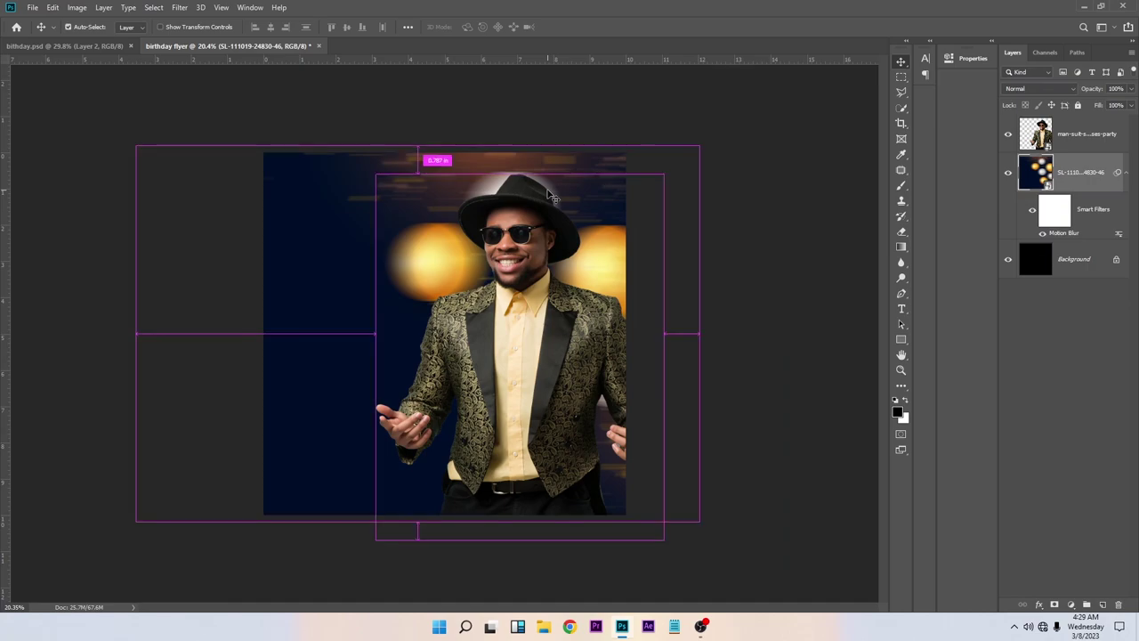
{"action": "key", "text": "ctrl+s"}
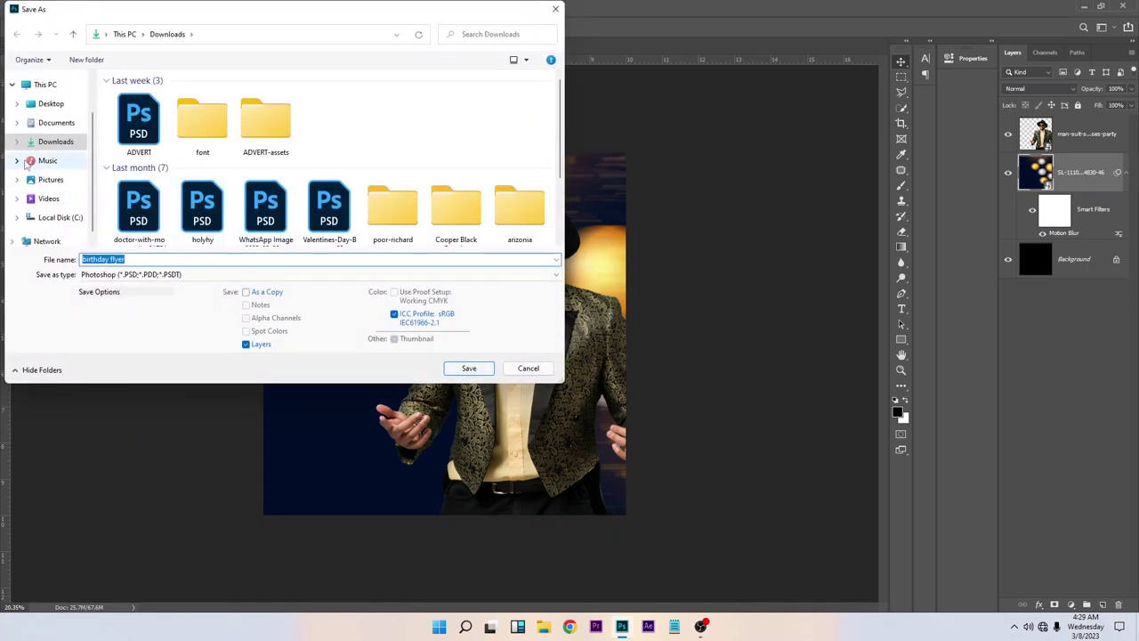
{"action": "left_click", "coordinate": [44, 104]}
{"action": "left_click", "coordinate": [469, 368]}
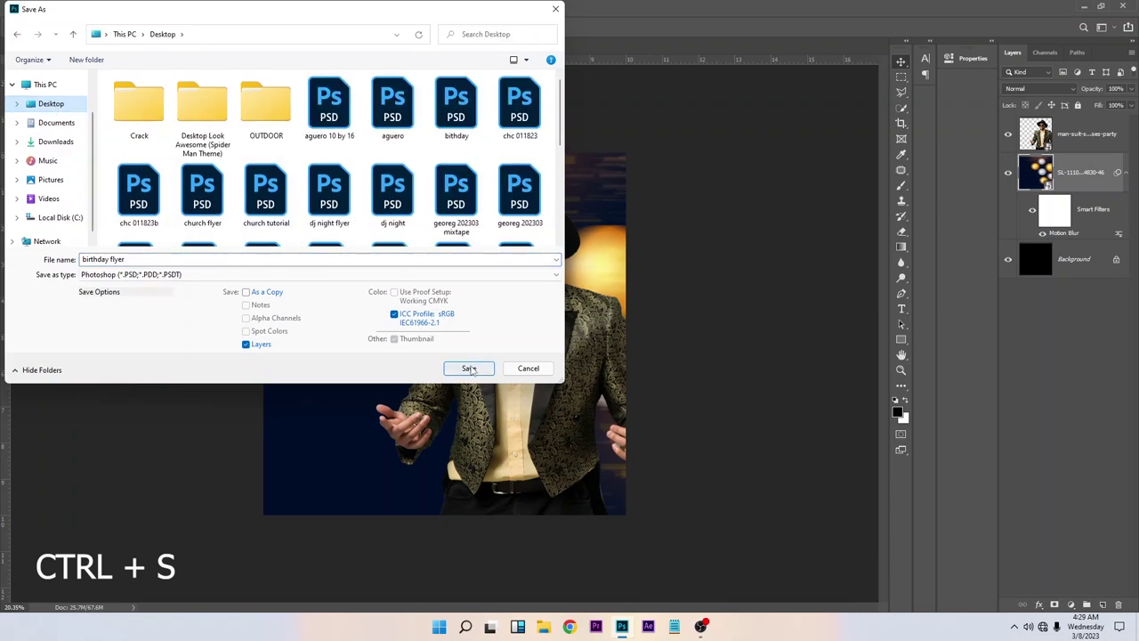
{"action": "left_click", "coordinate": [694, 179]}
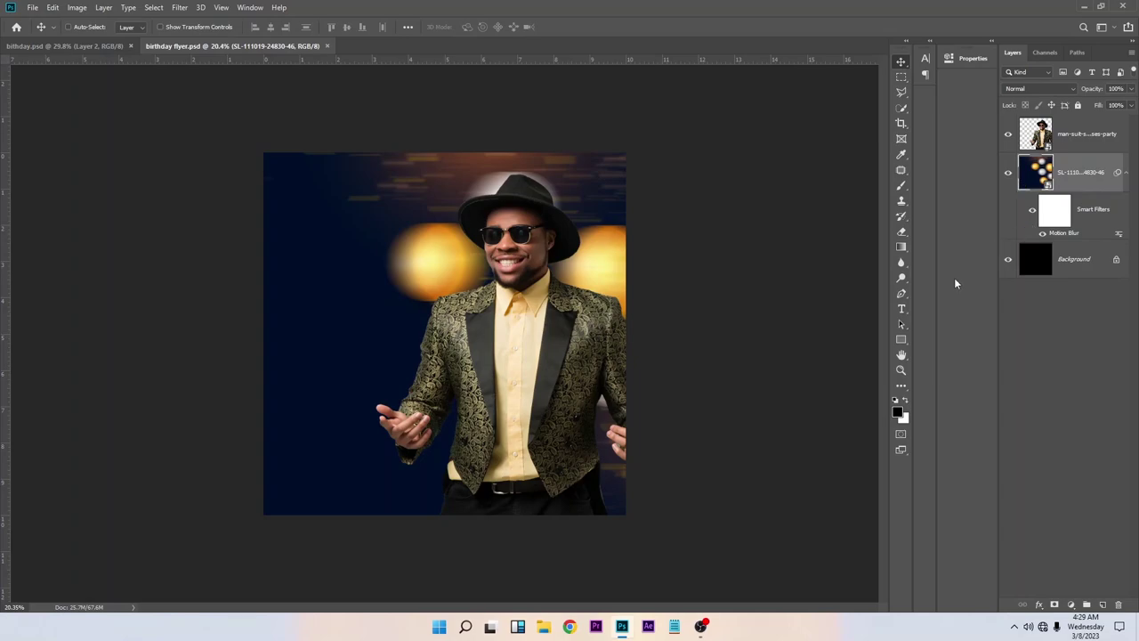
Draw a wide rectangle across the canvas bottom filled with sampled navy #000e28.
{"action": "left_click", "coordinate": [902, 339]}
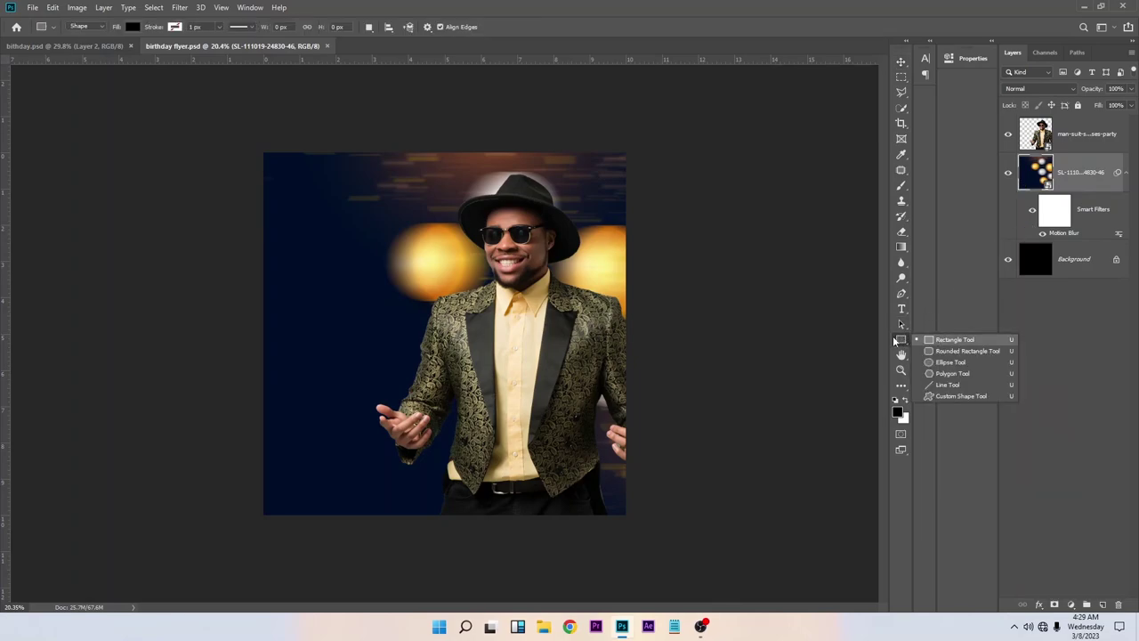
{"action": "left_click", "coordinate": [902, 342]}
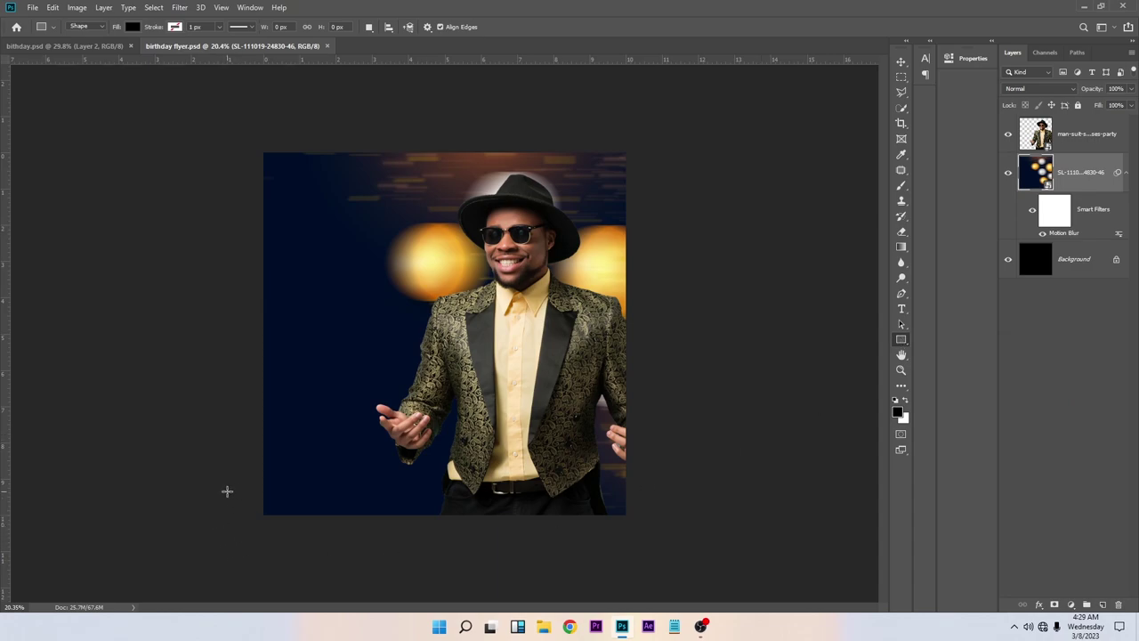
{"action": "left_click_drag", "start_coordinate": [227, 491], "coordinate": [693, 542]}
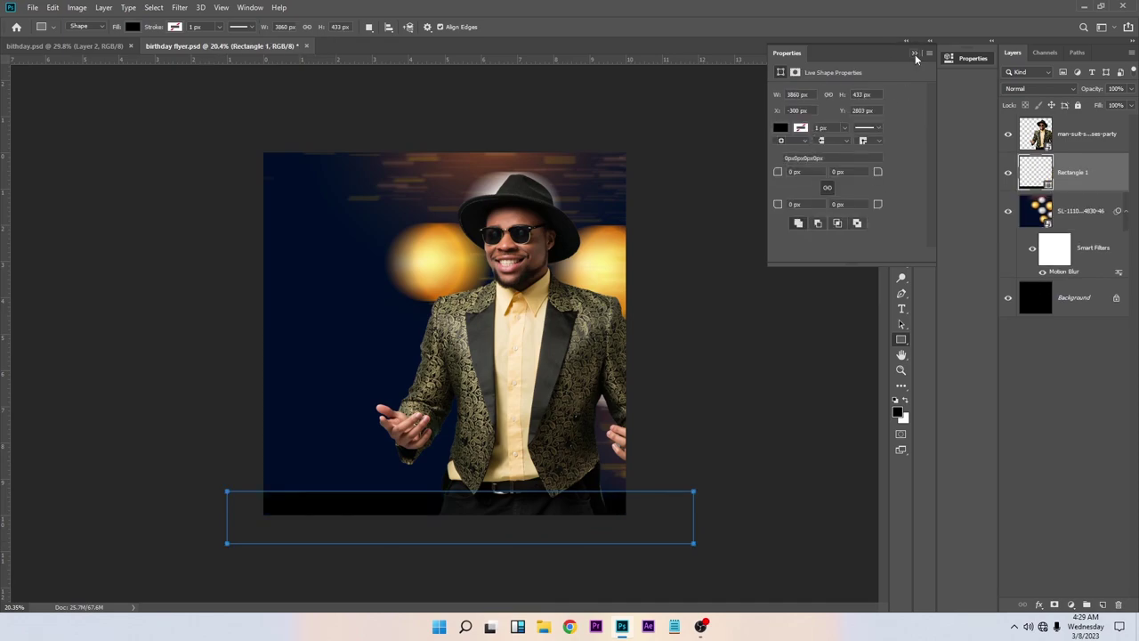
{"action": "left_click", "coordinate": [779, 128]}
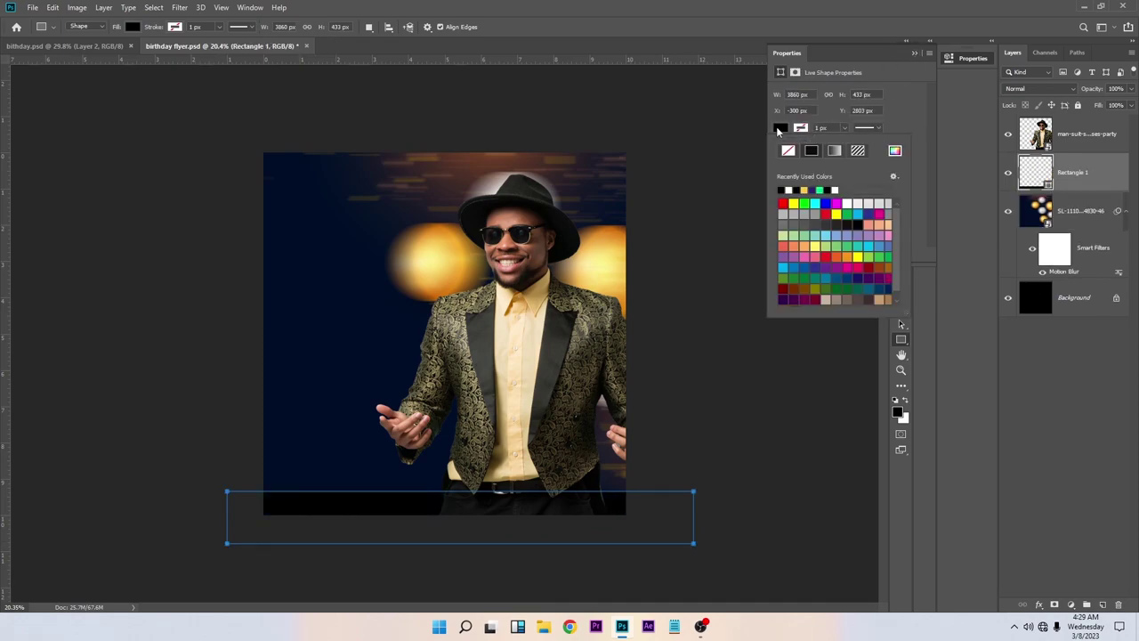
{"action": "left_click", "coordinate": [894, 151]}
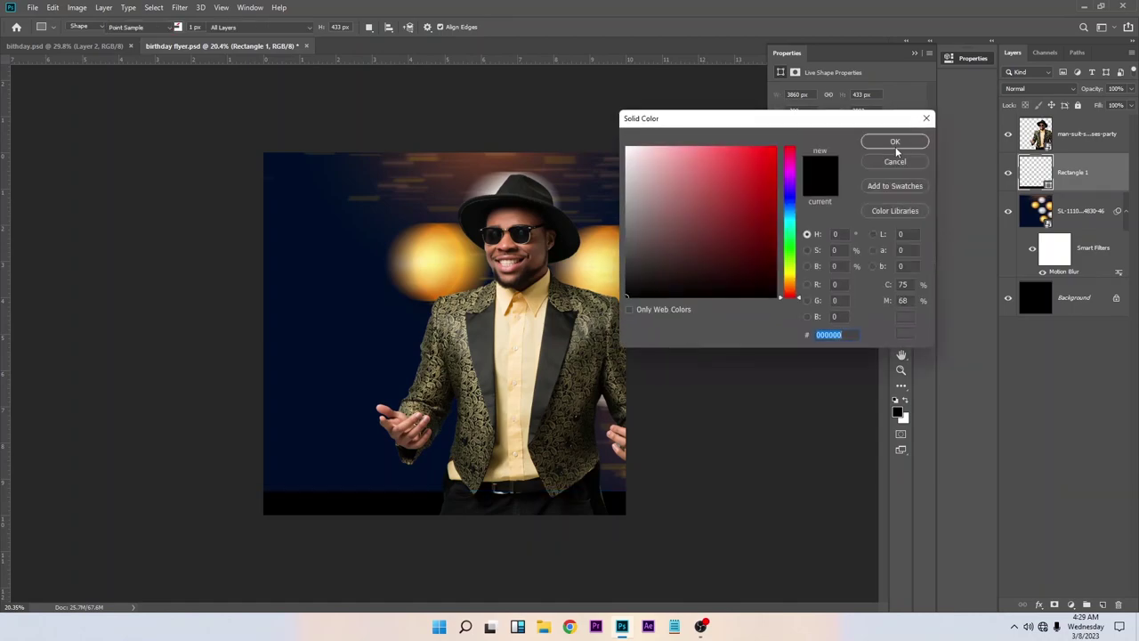
{"action": "left_click", "coordinate": [277, 417]}
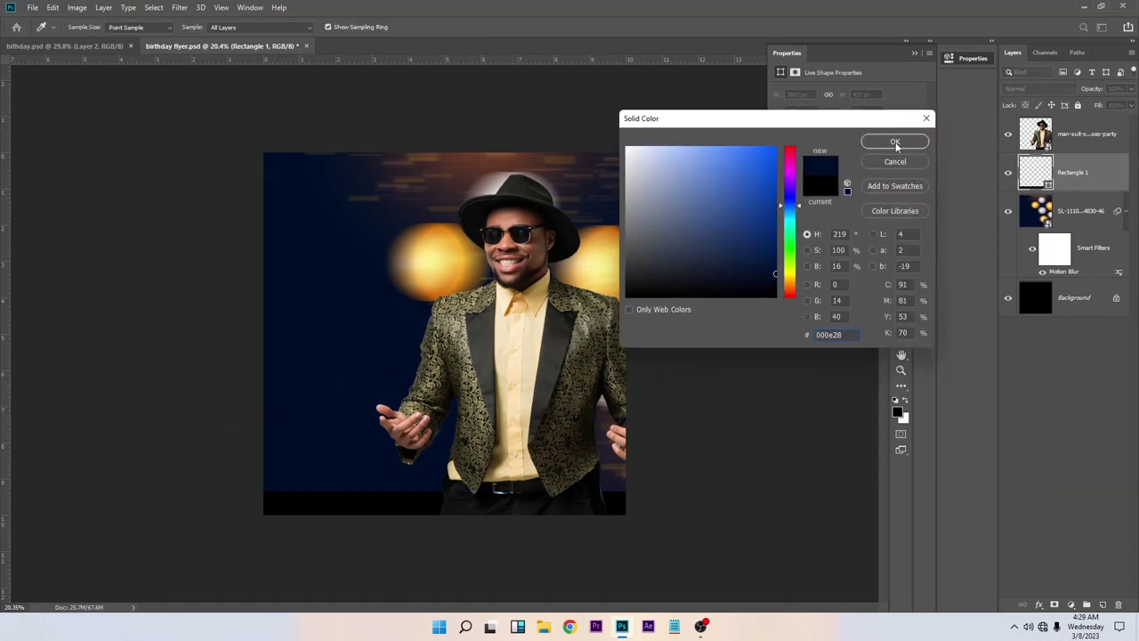
{"action": "left_click", "coordinate": [896, 142]}
{"action": "left_click", "coordinate": [914, 53]}
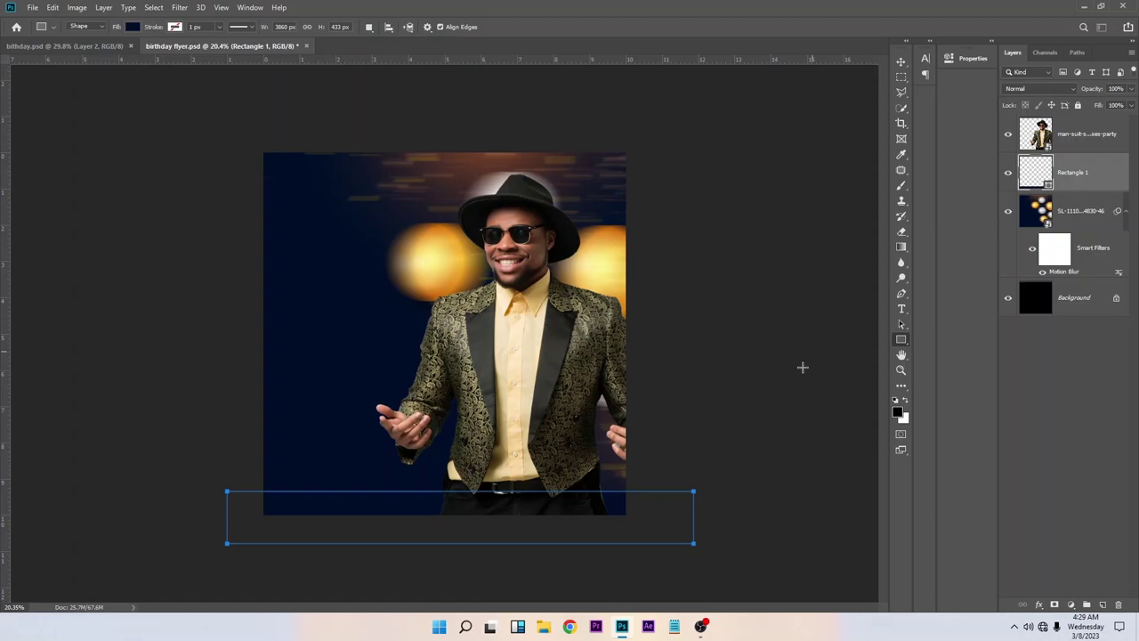
Move the navy rectangle to the top of the layer stack and raise it slightly.
{"action": "left_click", "coordinate": [900, 61]}
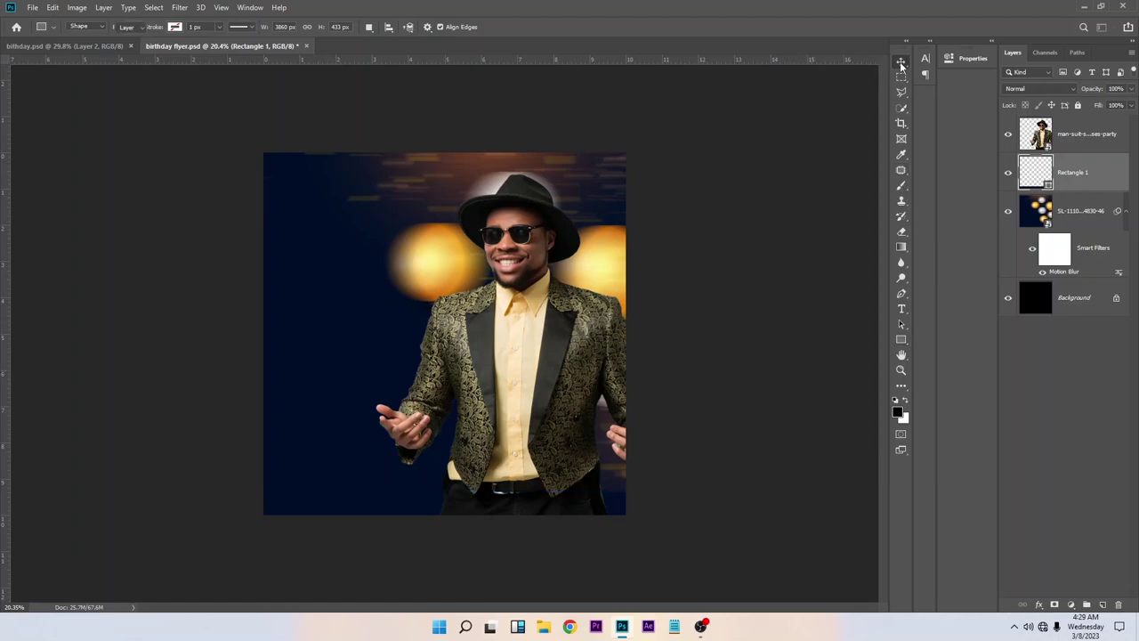
{"action": "left_click_drag", "start_coordinate": [1099, 164], "coordinate": [1082, 125]}
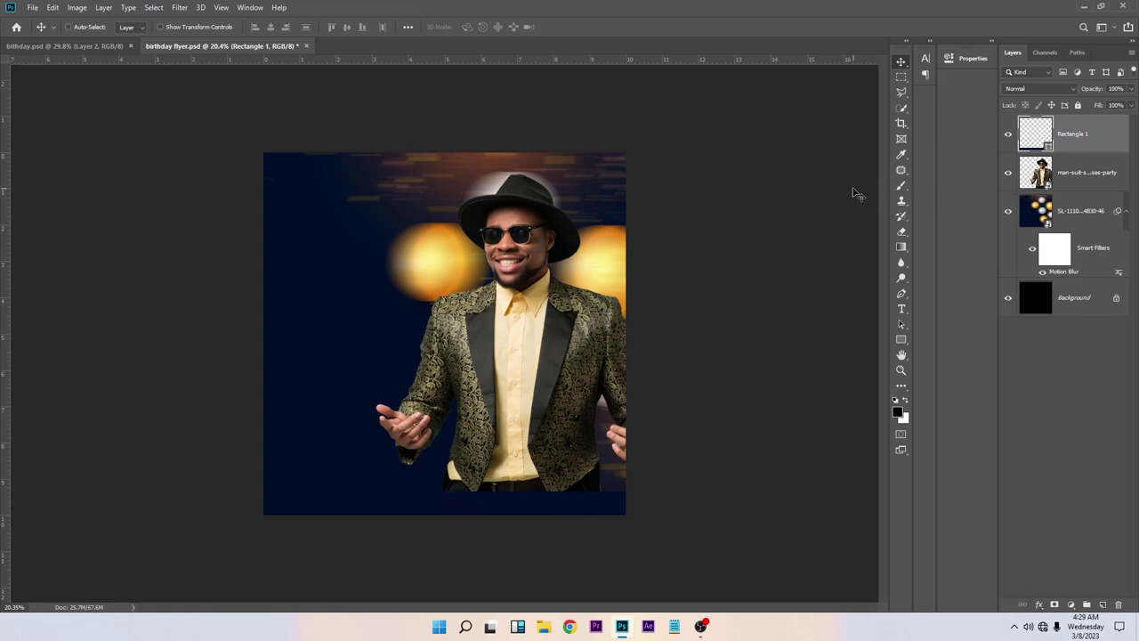
{"action": "key", "text": "ctrl+t"}
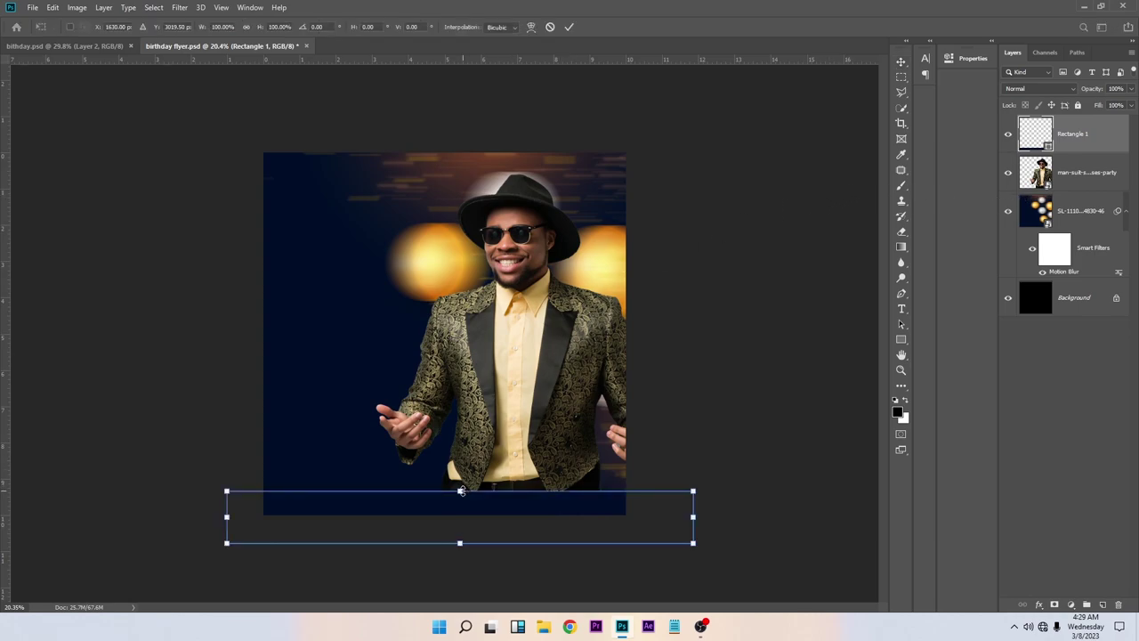
{"action": "left_click_drag", "start_coordinate": [460, 506], "coordinate": [503, 489]}
Commit the bar's position and apply a 179.1-pixel Gaussian Blur as a smart filter.
{"action": "key", "text": "Return"}
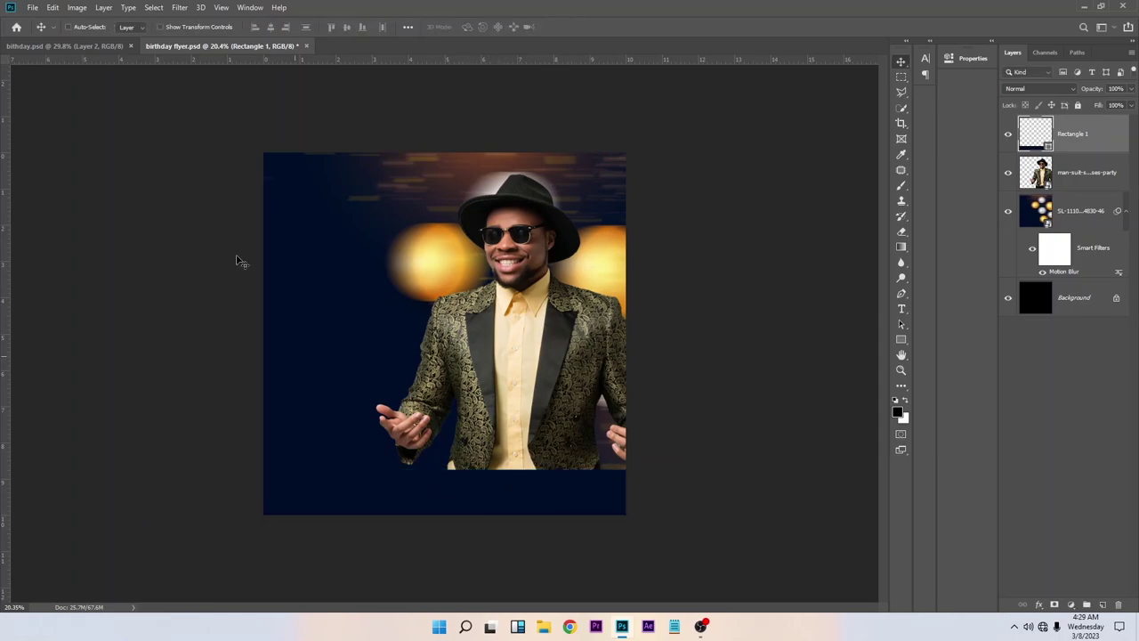
{"action": "left_click", "coordinate": [179, 7]}
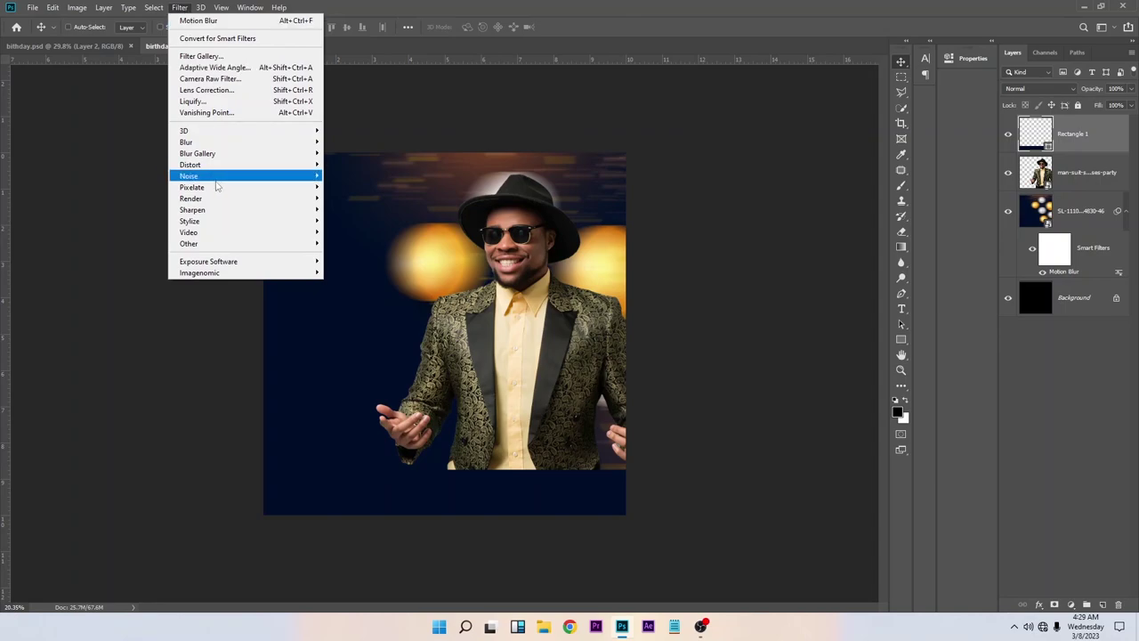
{"action": "mouse_move", "coordinate": [214, 144]}
{"action": "left_click", "coordinate": [363, 187]}
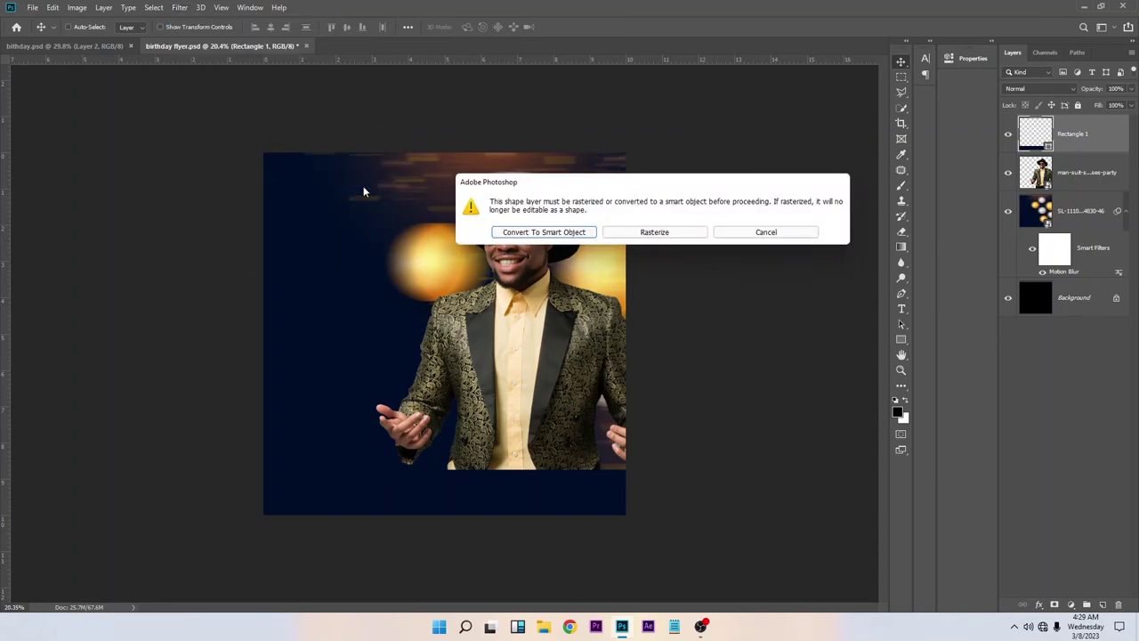
{"action": "left_click", "coordinate": [560, 231]}
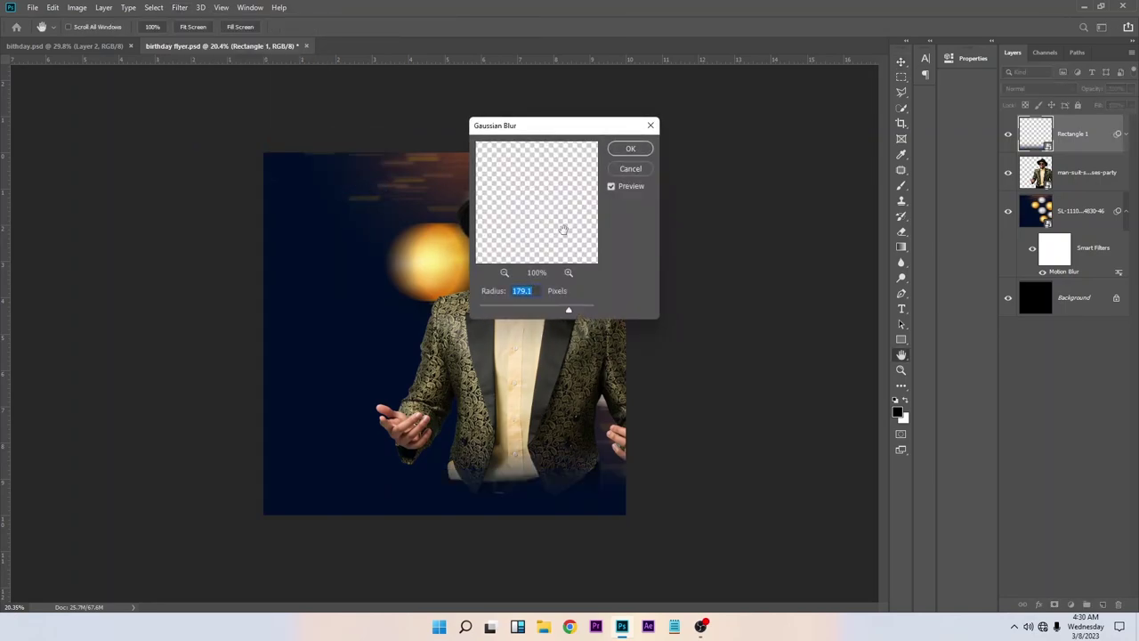
{"action": "left_click", "coordinate": [630, 148]}
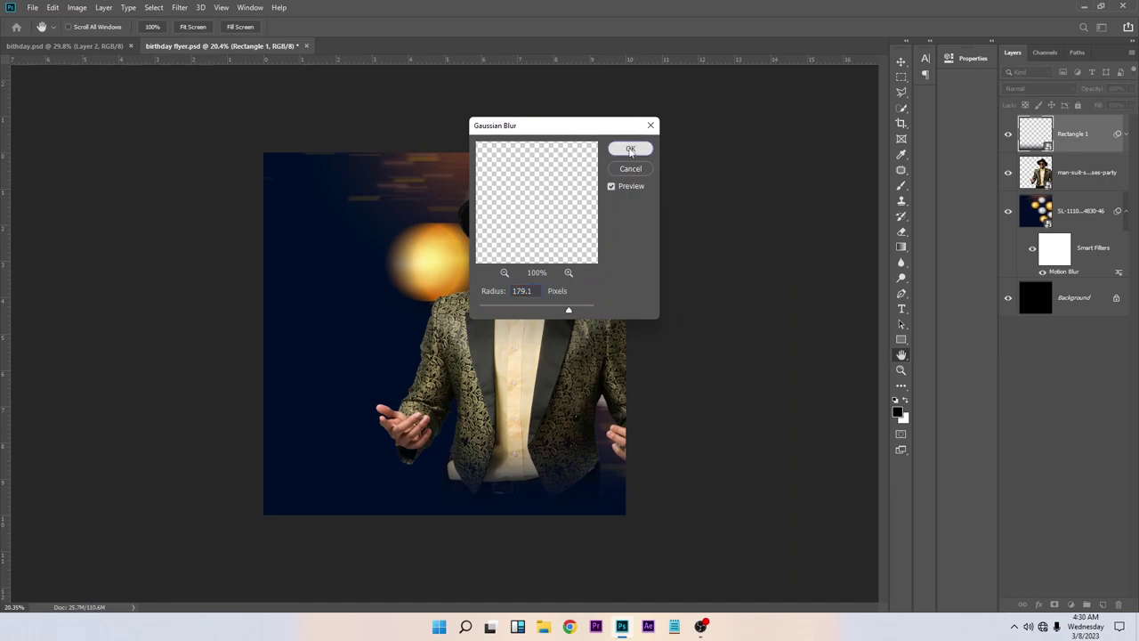
Save the flyer and reconfirm the Gaussian Blur smart filter settings.
{"action": "key", "text": "ctrl+s"}
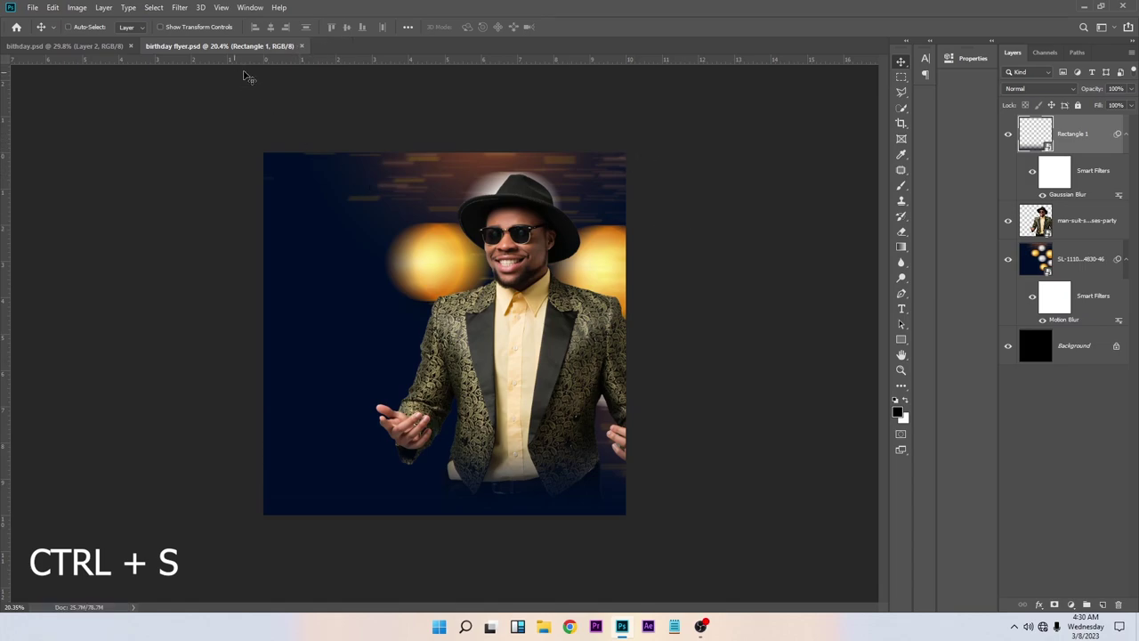
{"action": "double_click", "coordinate": [1073, 193]}
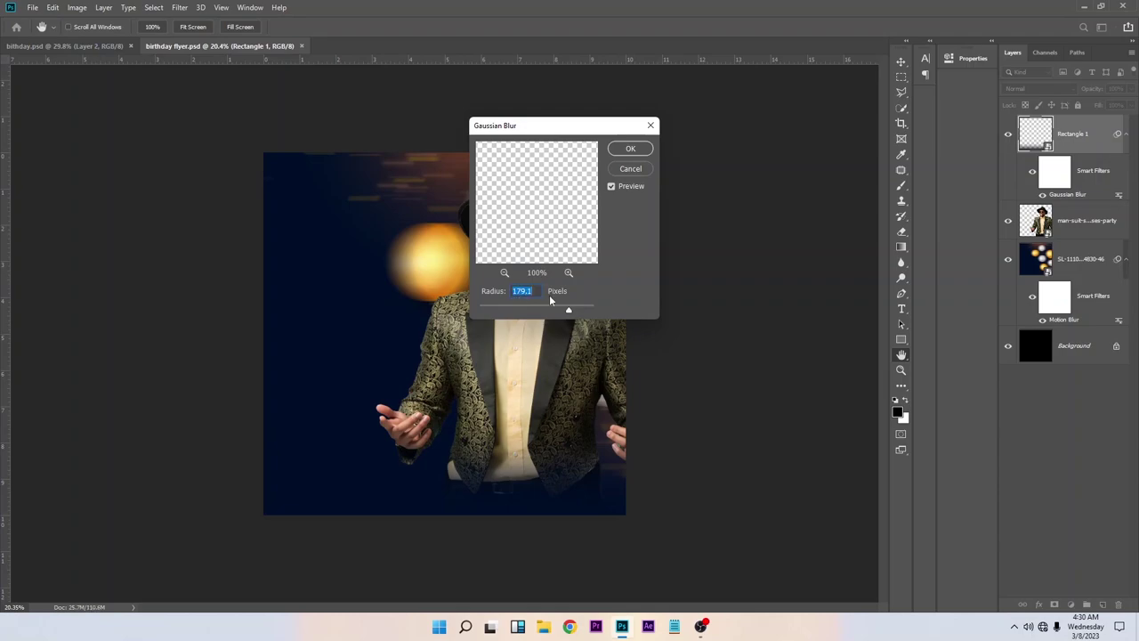
{"action": "left_click", "coordinate": [629, 149]}
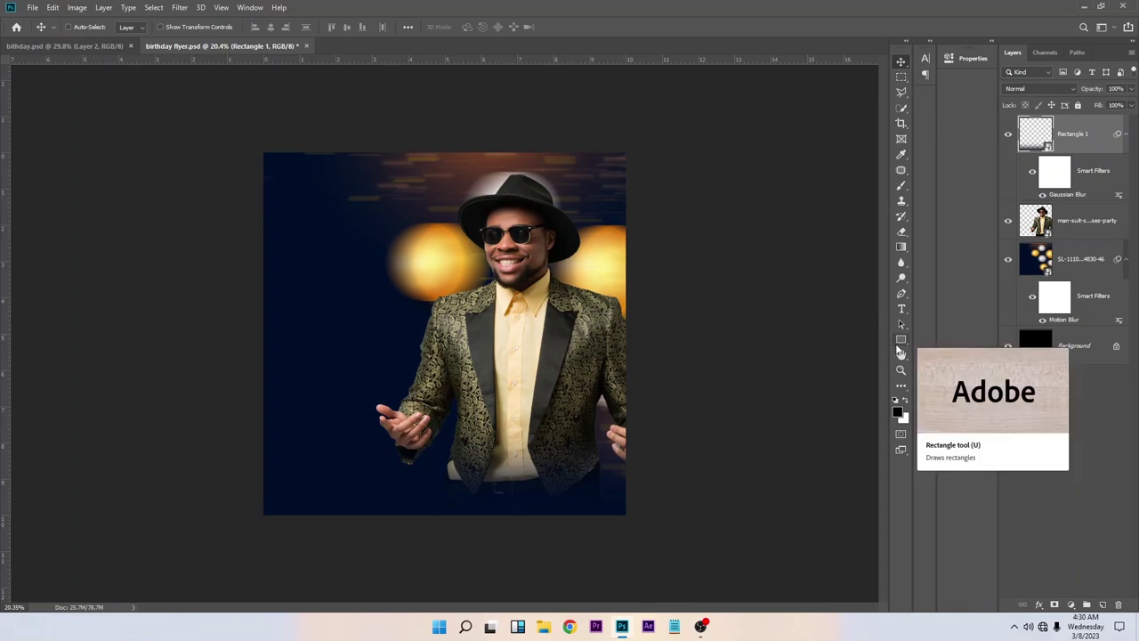
Draw a thin stripe across the bottom filled with pale yellow sampled from the shirt.
{"action": "left_click", "coordinate": [901, 340]}
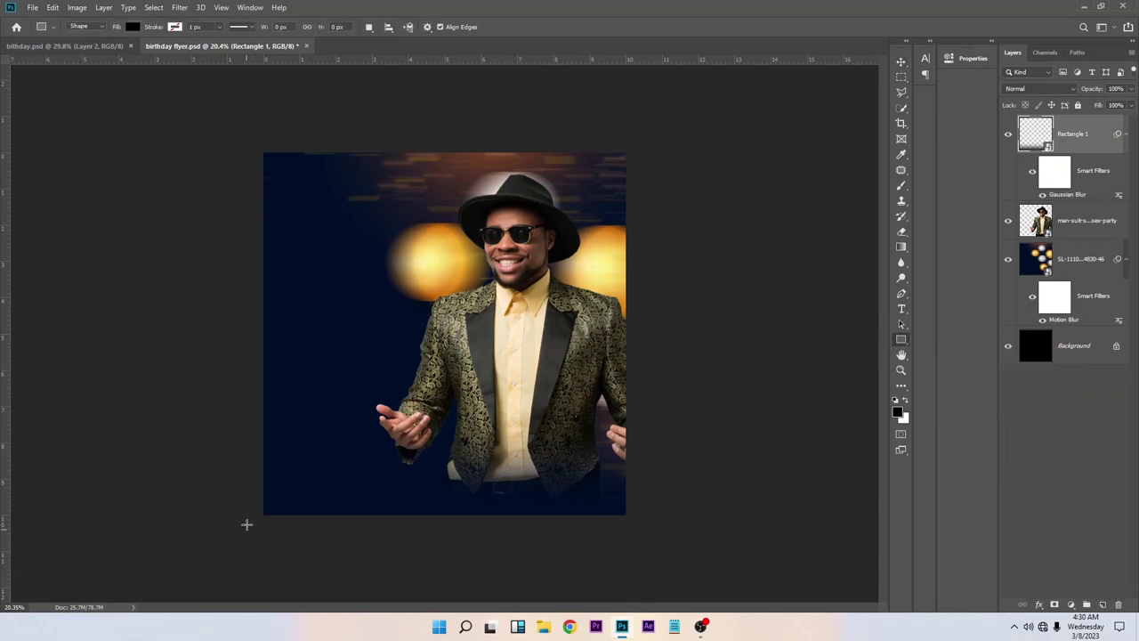
{"action": "left_click_drag", "start_coordinate": [263, 493], "coordinate": [646, 495]}
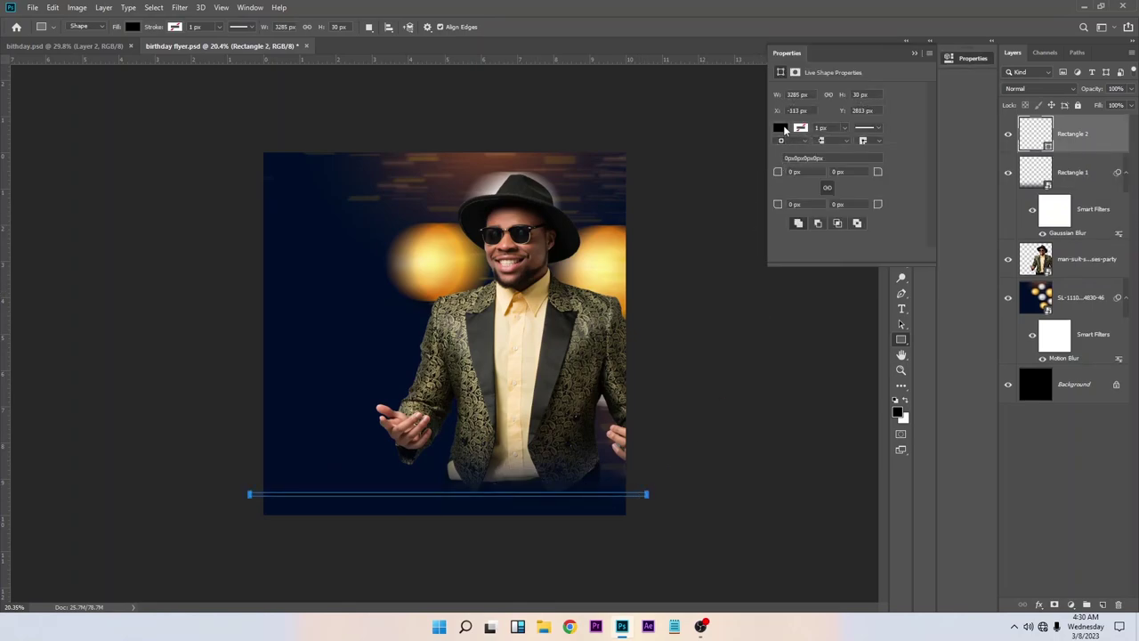
{"action": "left_click", "coordinate": [782, 129]}
{"action": "left_click", "coordinate": [892, 159]}
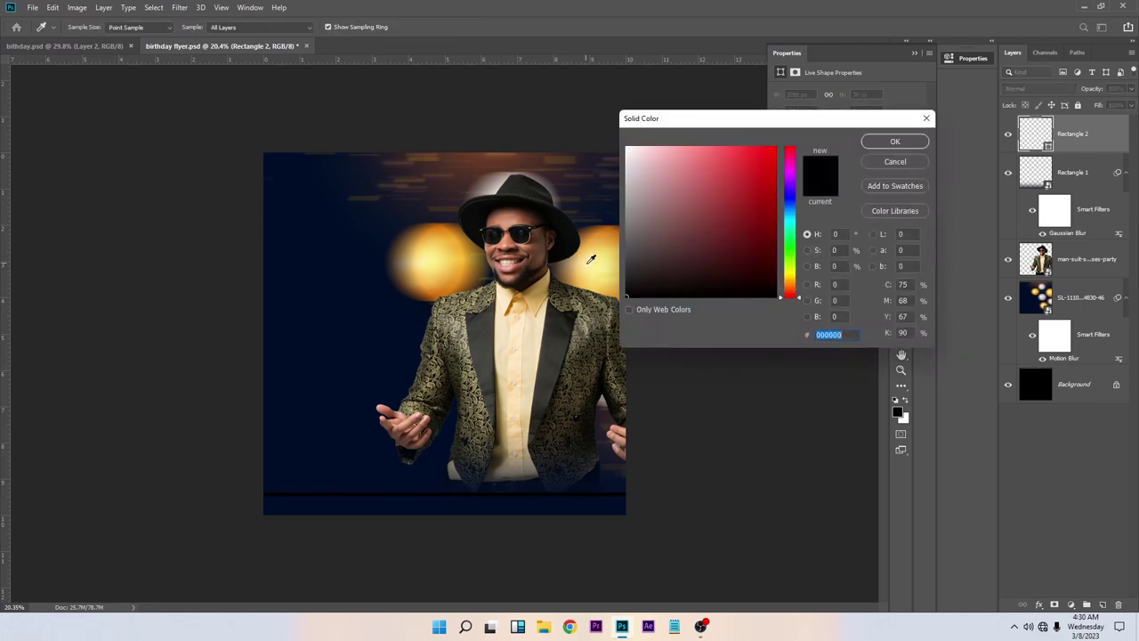
{"action": "left_click", "coordinate": [595, 259]}
{"action": "left_click", "coordinate": [895, 143]}
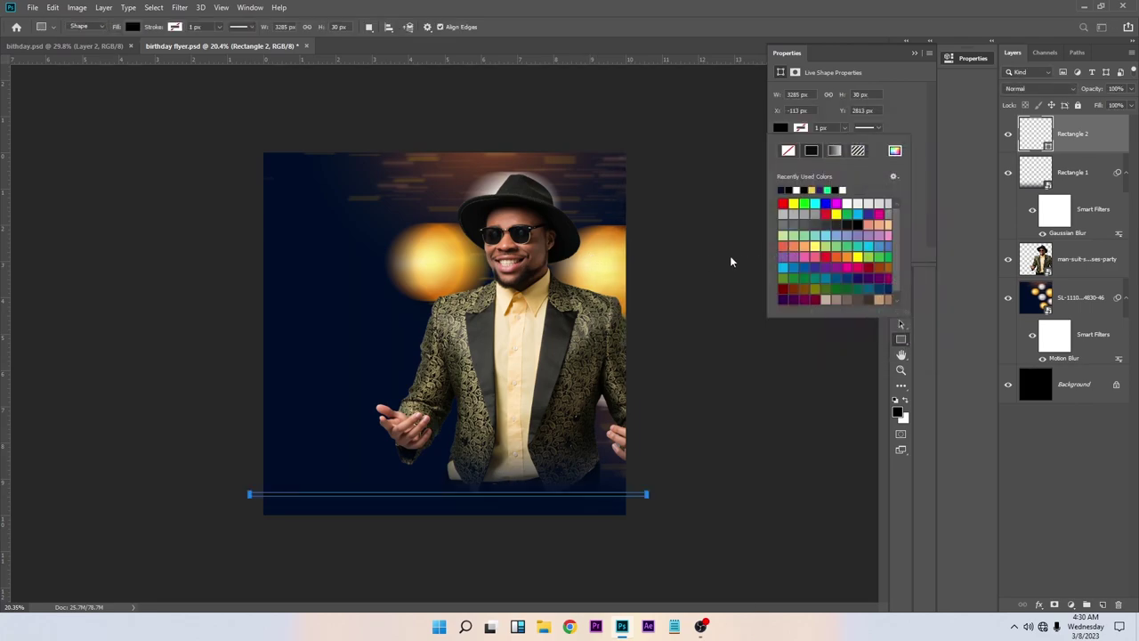
{"action": "left_click", "coordinate": [914, 54]}
Duplicate the stripe, nudge the copy down, and make it white #ffffff.
{"action": "key", "text": "v"}
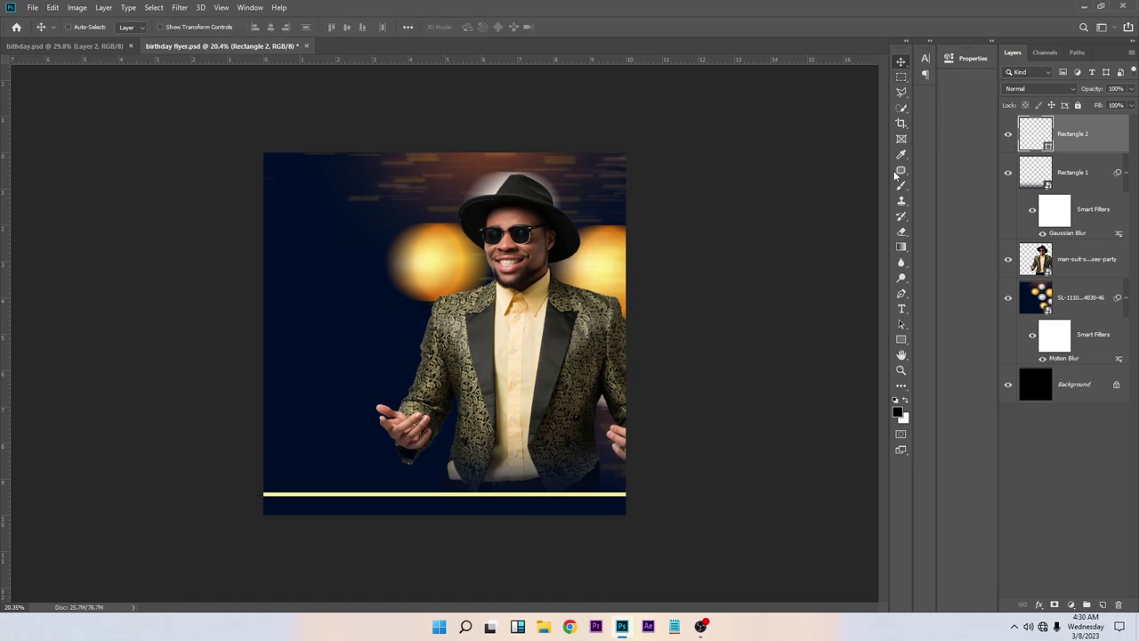
{"action": "key", "text": "ctrl+j"}
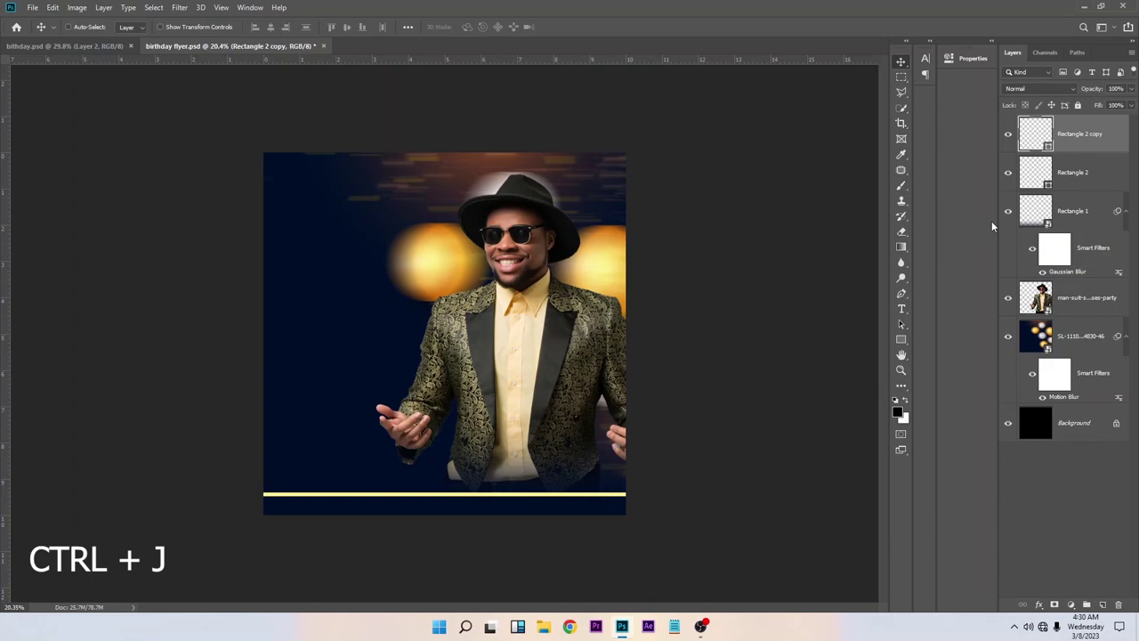
{"action": "key", "text": "shift+Down"}
{"action": "key", "text": "shift+Down"}
{"action": "key", "text": "shift+Down"}
{"action": "key", "text": "shift+Down"}
{"action": "key", "text": "shift+Down"}
{"action": "key", "text": "shift+Down"}
{"action": "key", "text": "shift+Down"}
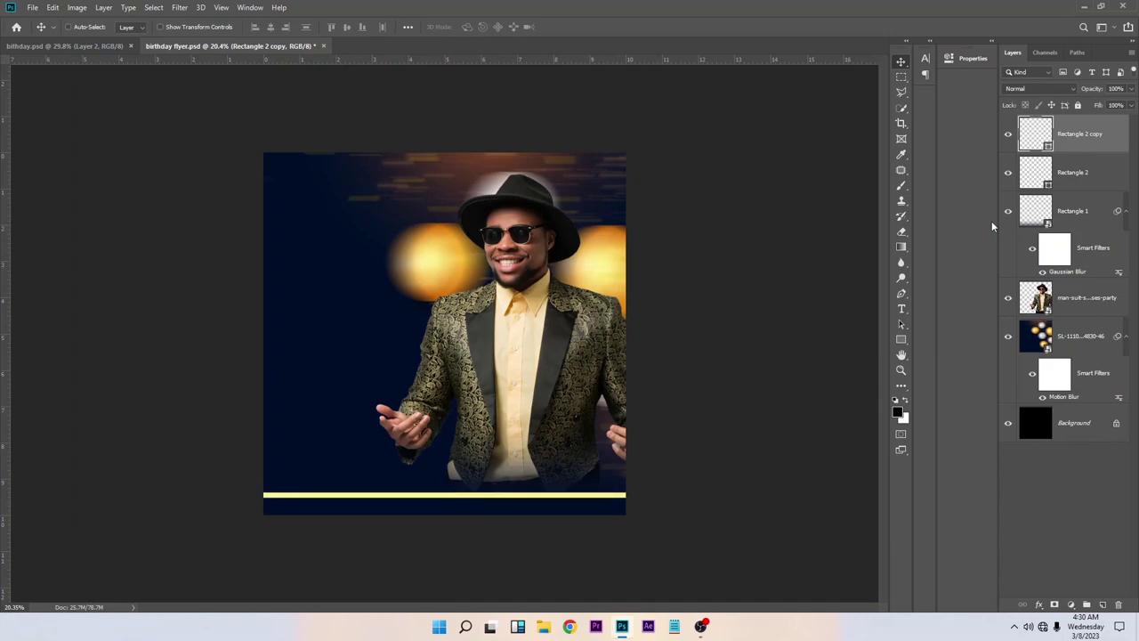
{"action": "key", "text": "shift+Down"}
{"action": "key", "text": "shift+Down"}
{"action": "key", "text": "shift+Down"}
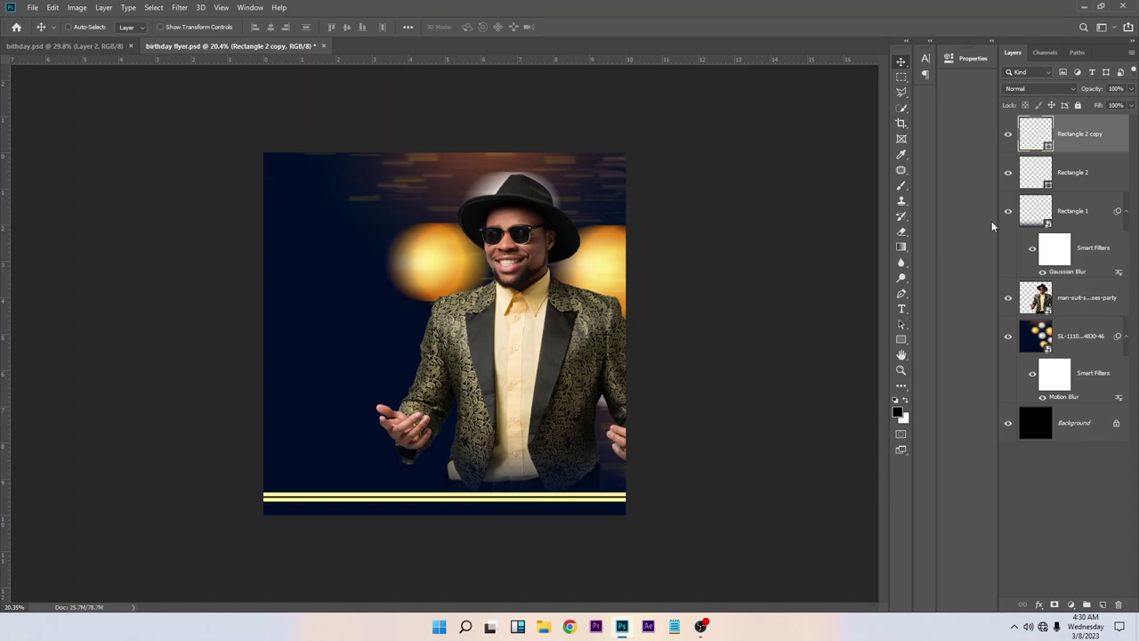
{"action": "double_click", "coordinate": [1047, 153]}
{"action": "left_click_drag", "start_coordinate": [641, 156], "coordinate": [549, 115]}
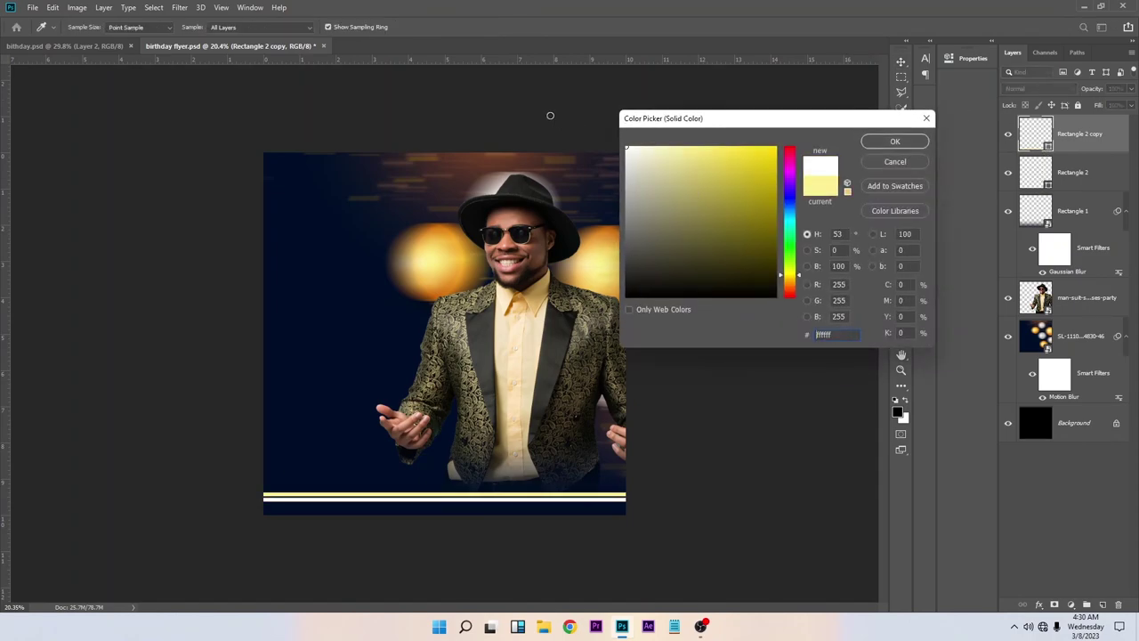
{"action": "left_click", "coordinate": [889, 146]}
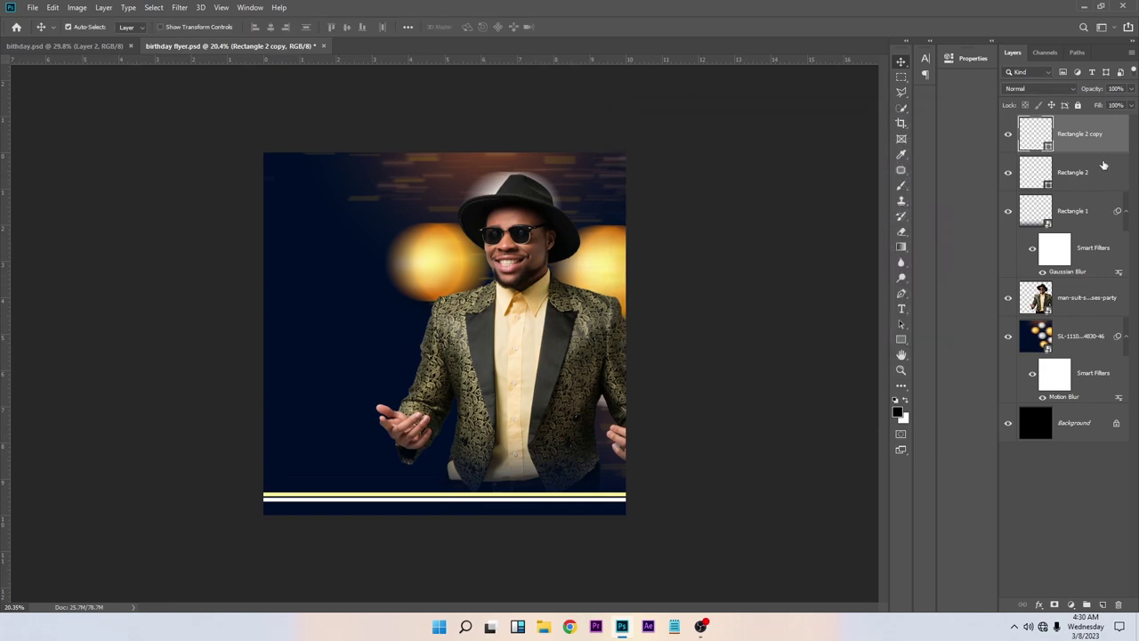
Lower Rectangle 2 and its copy to 26% opacity, then select the man photo layer.
{"action": "left_click", "coordinate": [1104, 170], "text": "shift"}
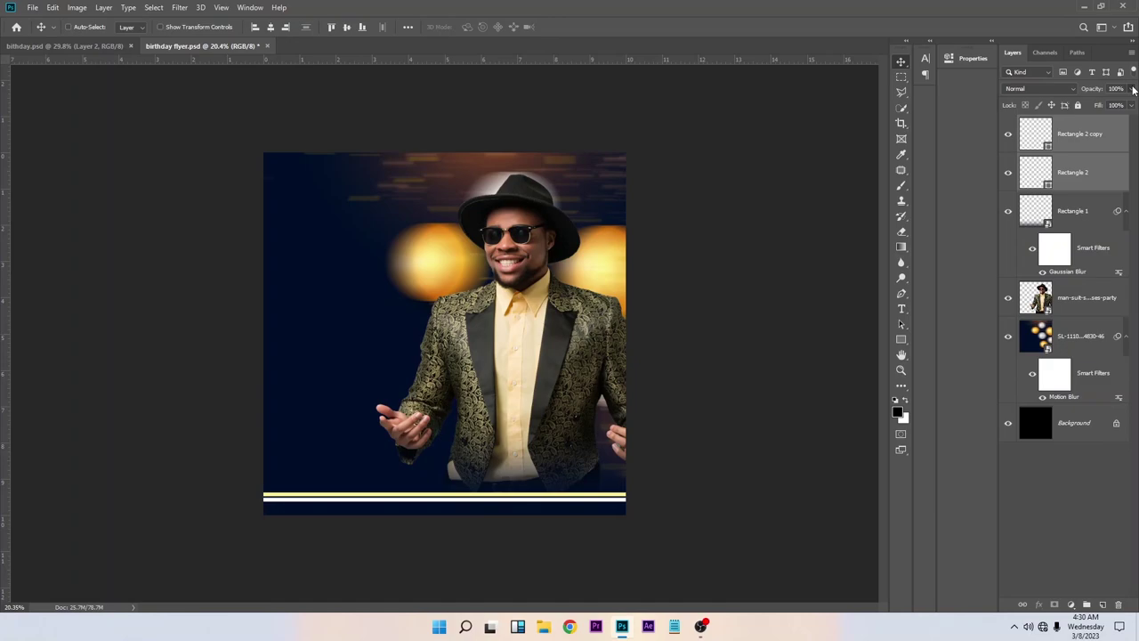
{"action": "left_click", "coordinate": [1132, 89]}
{"action": "left_click_drag", "start_coordinate": [1102, 106], "coordinate": [1092, 105]}
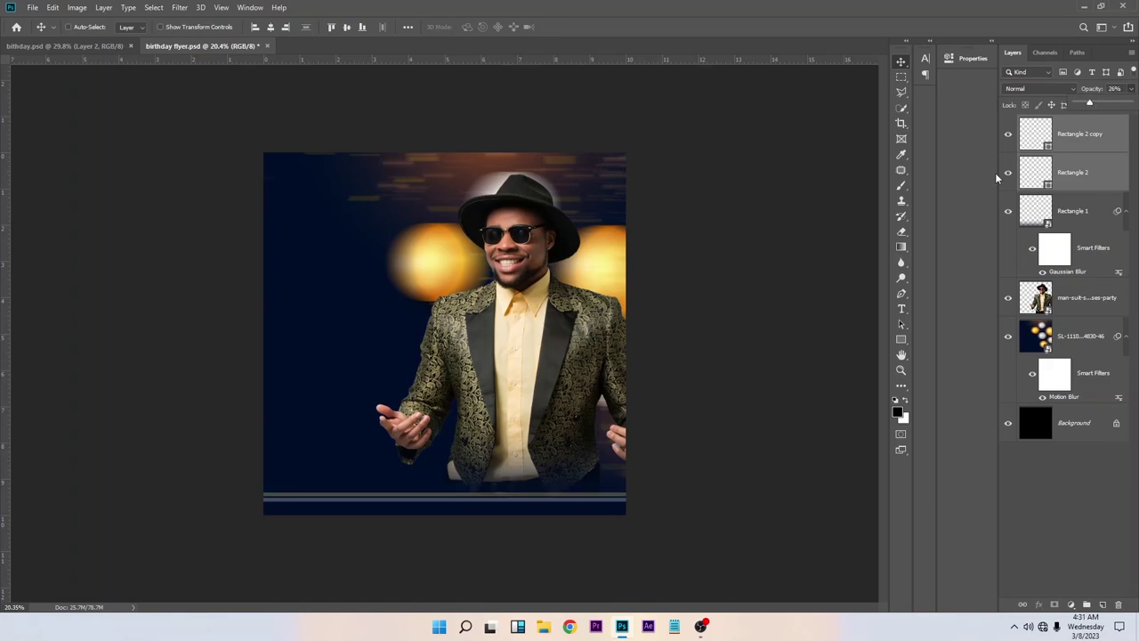
{"action": "left_click", "coordinate": [1072, 223]}
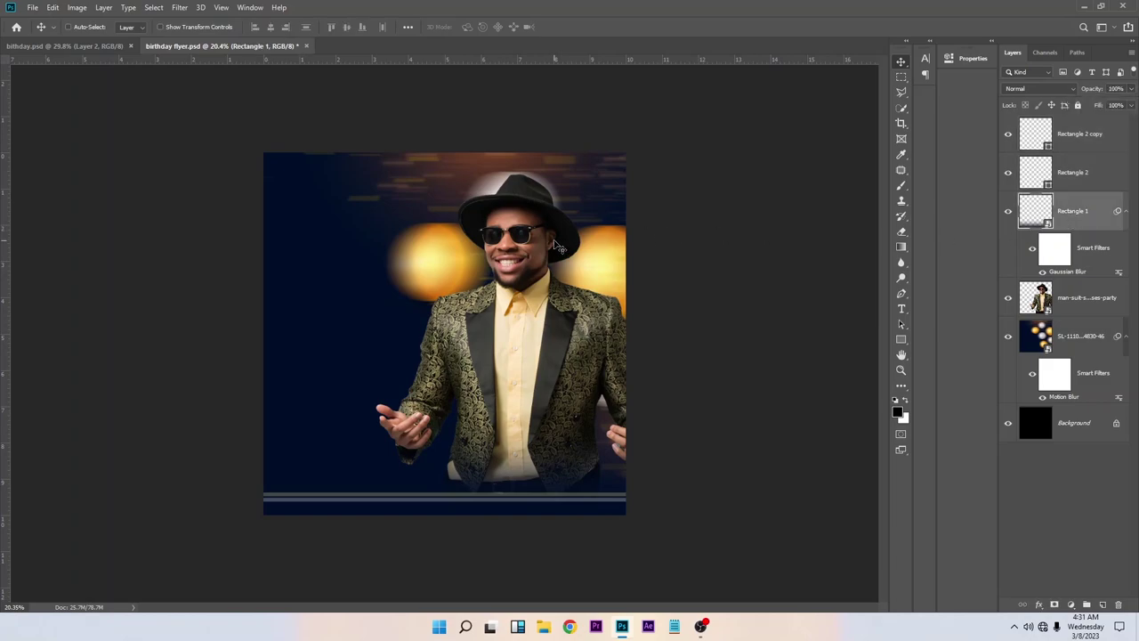
{"action": "left_click", "coordinate": [1102, 170]}
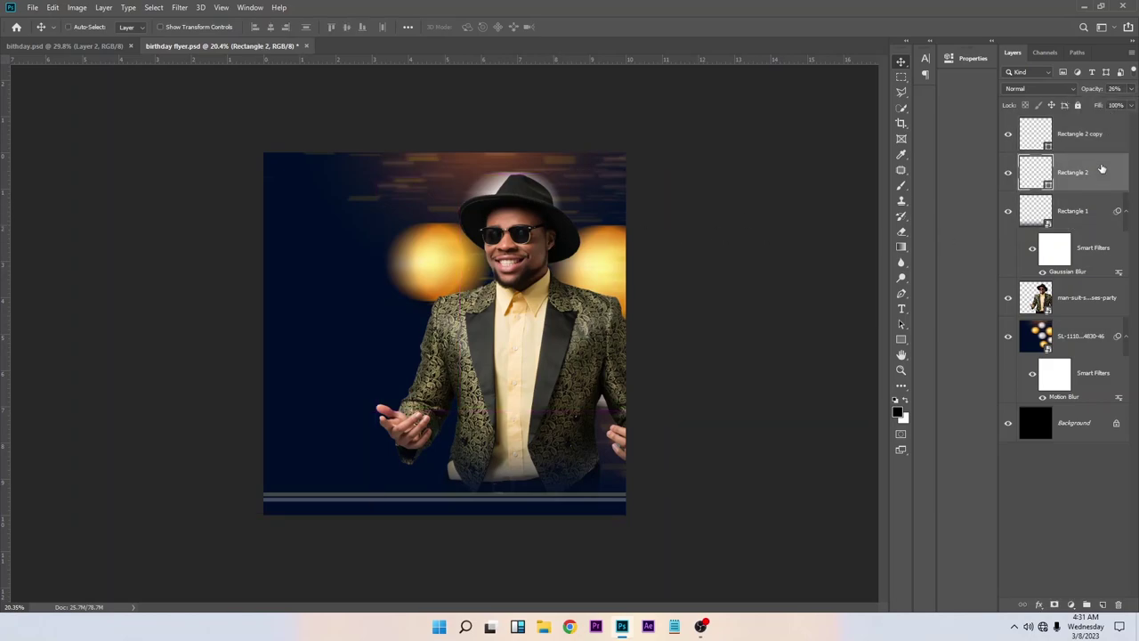
{"action": "left_click", "coordinate": [1105, 133], "text": "shift"}
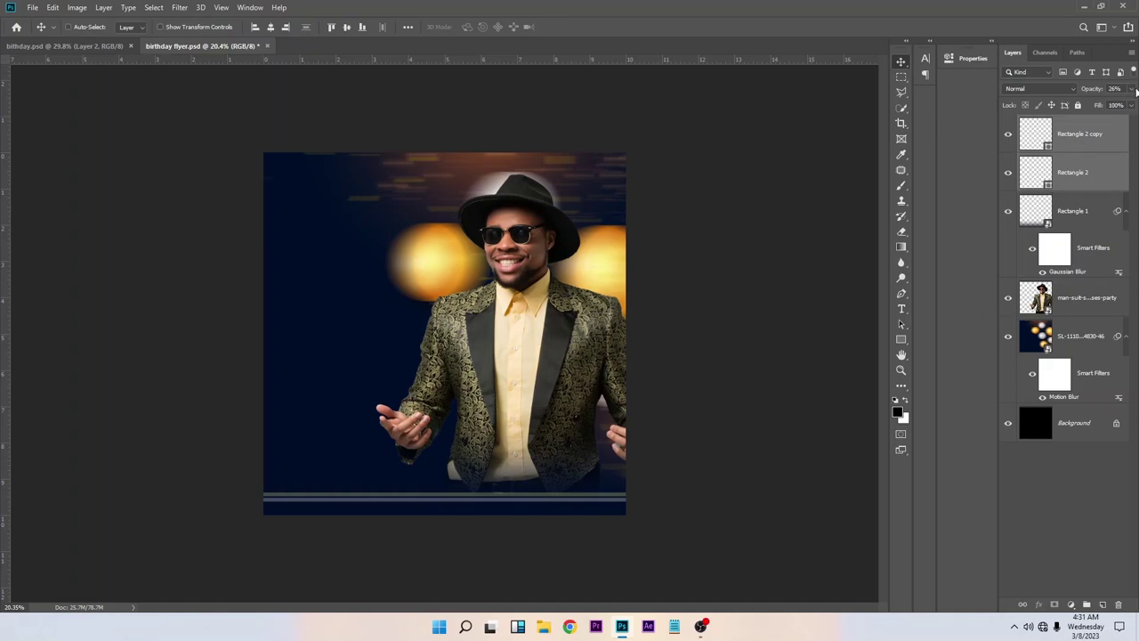
{"action": "key", "text": "ctrl"}
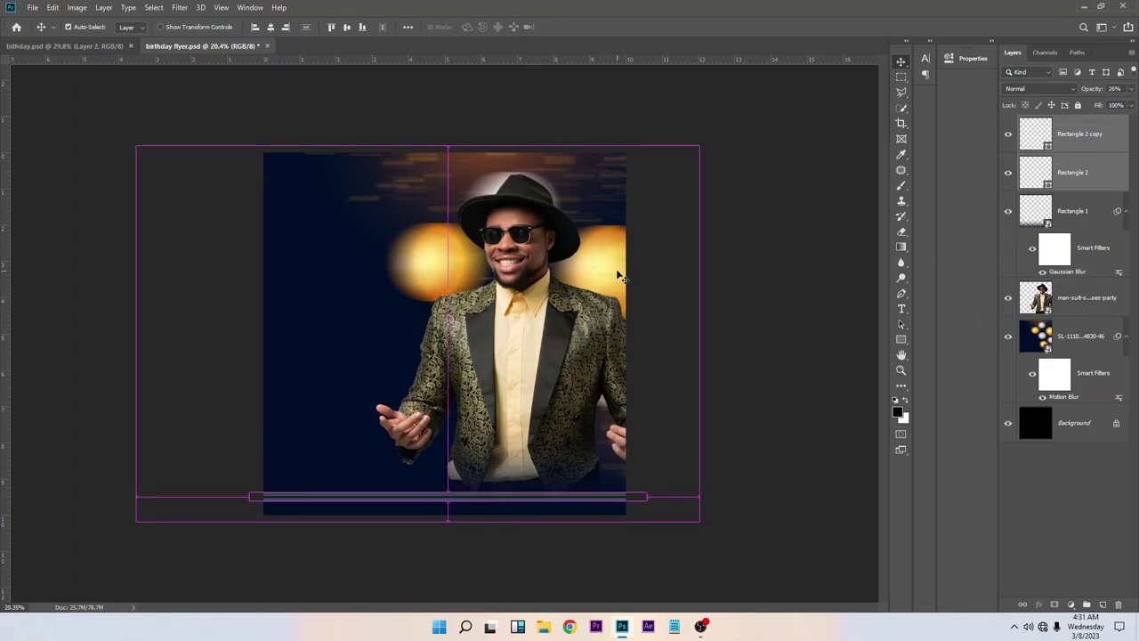
{"action": "left_click", "coordinate": [553, 302], "text": "ctrl"}
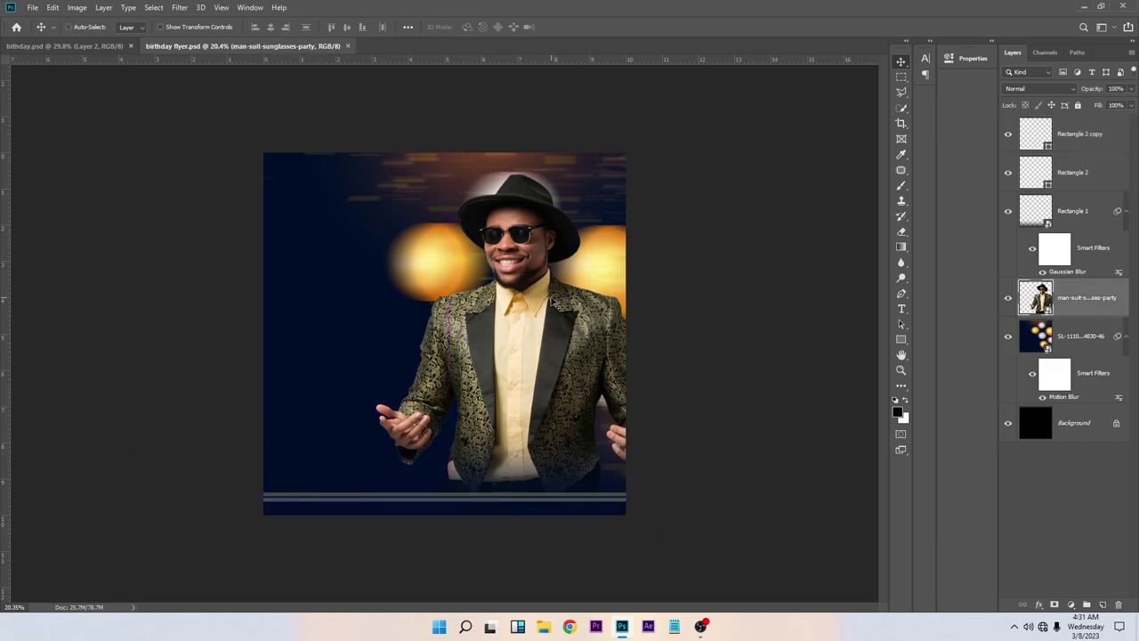
{"action": "key", "text": "ctrl"}
Add 'Happy Birthday' text on the flyer's left and make it white.
{"action": "left_click", "coordinate": [901, 309]}
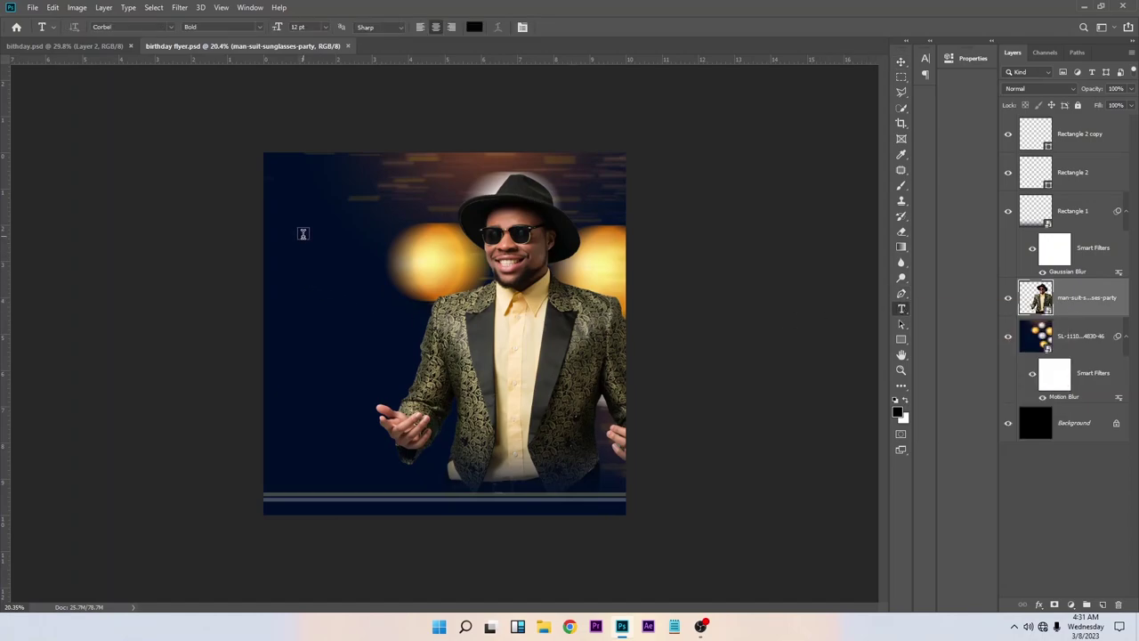
{"action": "left_click", "coordinate": [303, 234]}
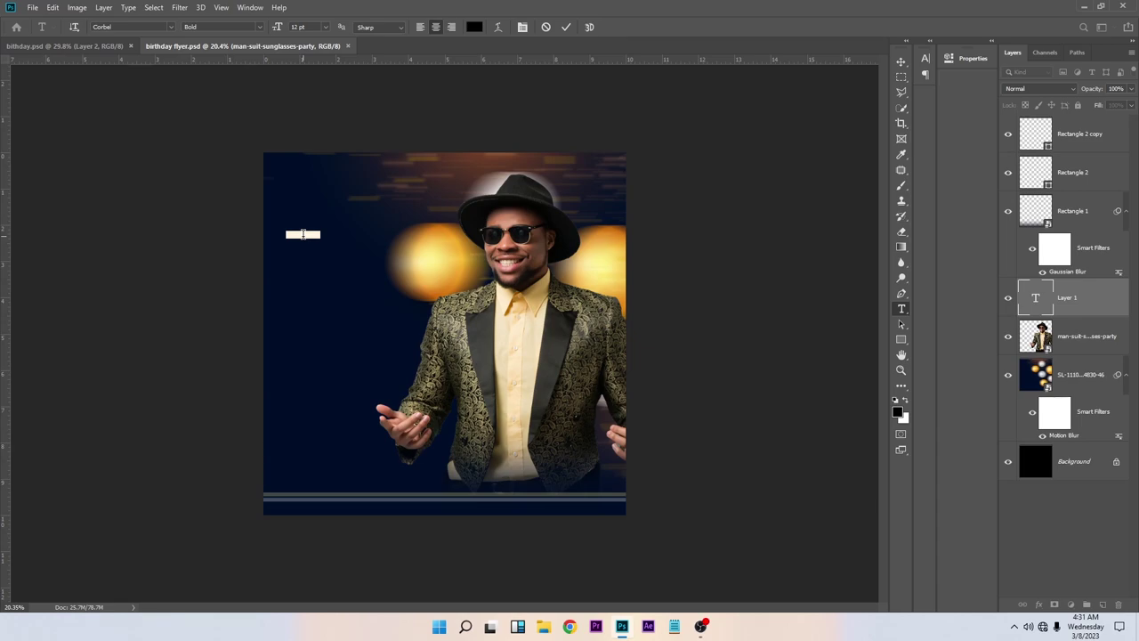
{"action": "key", "text": "BackSpace"}
{"action": "left_click", "coordinate": [564, 28]}
{"action": "left_click", "coordinate": [473, 26]}
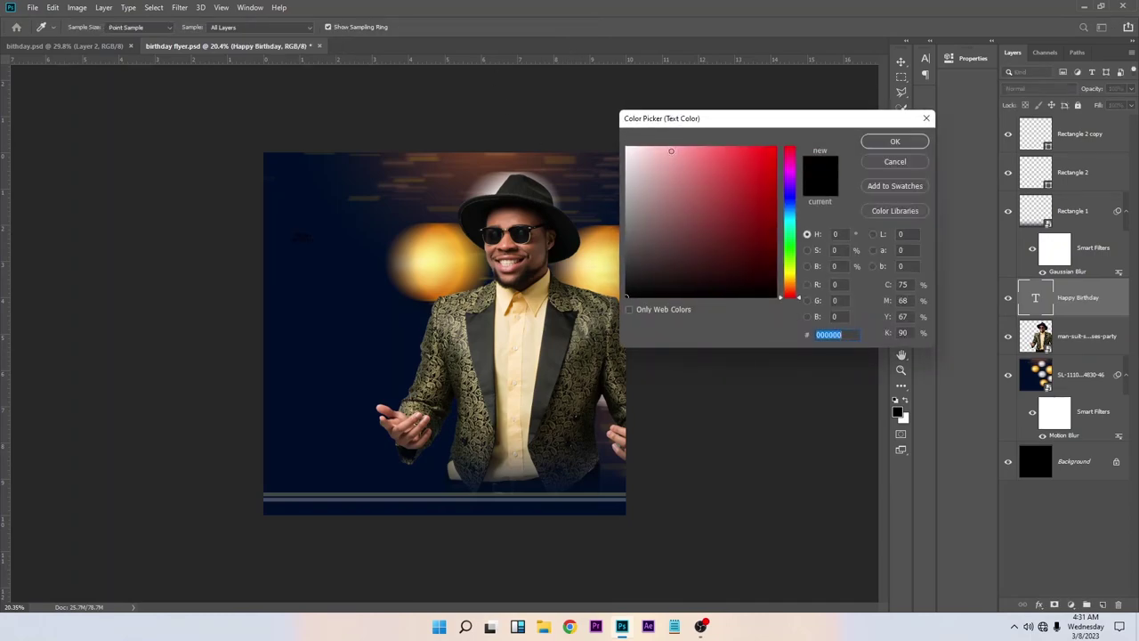
{"action": "left_click", "coordinate": [893, 143]}
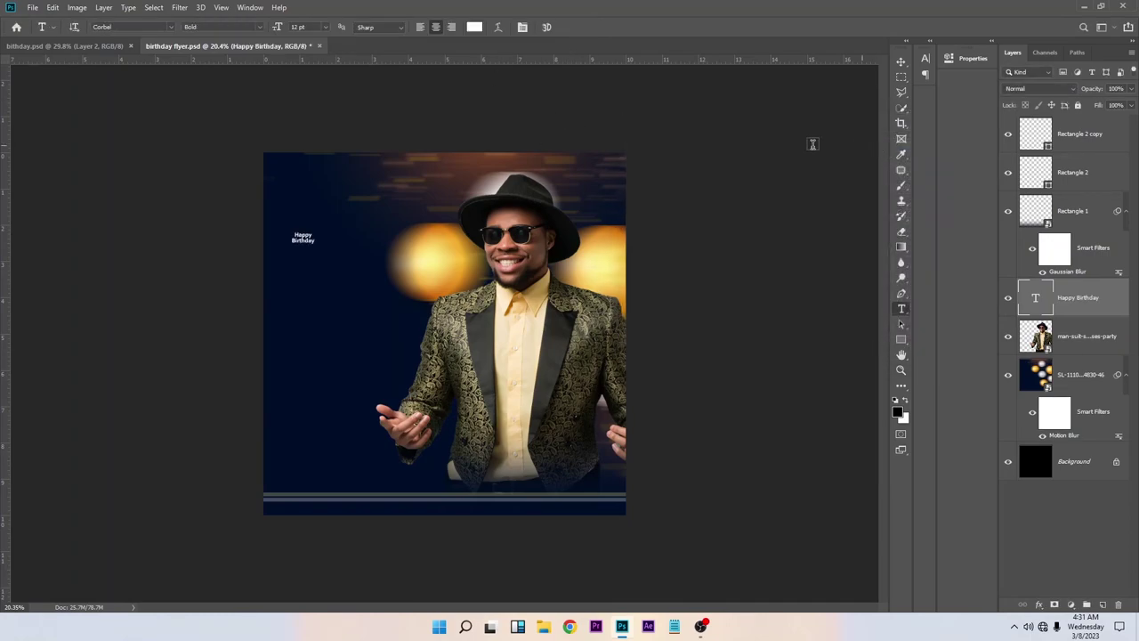
Enlarge Happy Birthday to headline size, move it below the man-suit layer, and shift it left.
{"action": "key", "text": "ctrl+t"}
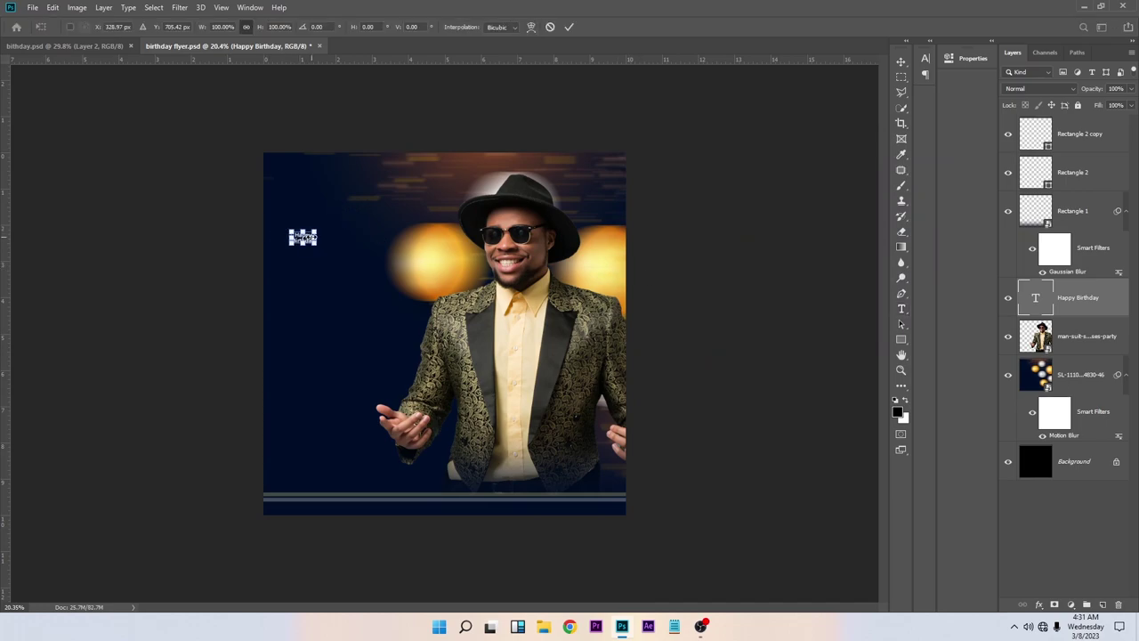
{"action": "left_click_drag", "start_coordinate": [316, 237], "coordinate": [519, 224]}
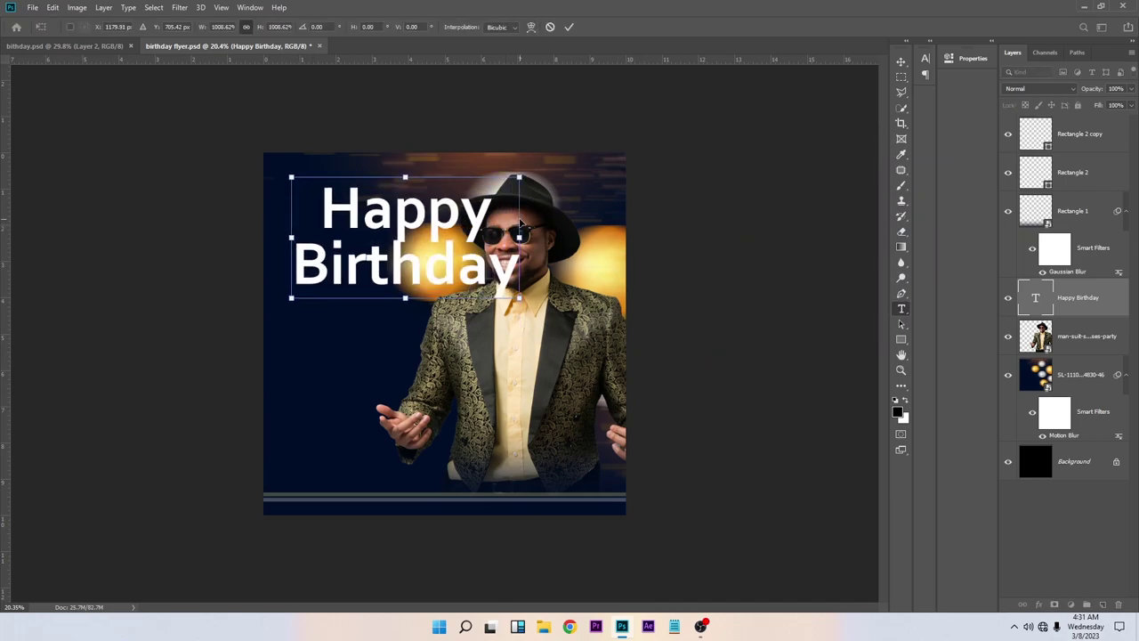
{"action": "key", "text": "Return"}
{"action": "left_click", "coordinate": [901, 60]}
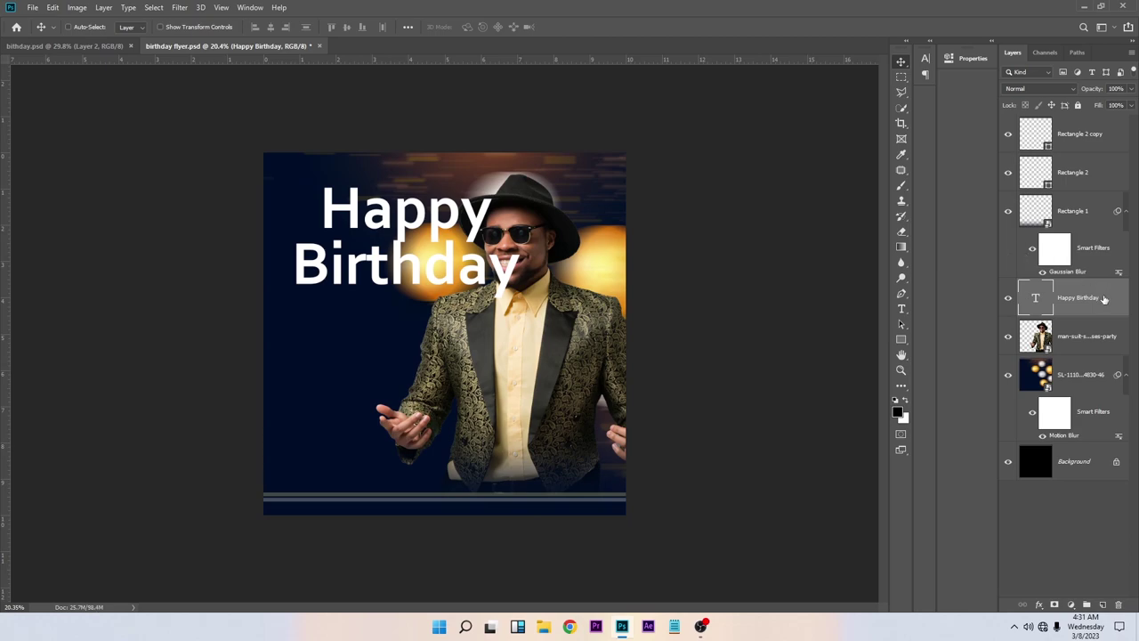
{"action": "left_click_drag", "start_coordinate": [1103, 299], "coordinate": [1100, 343]}
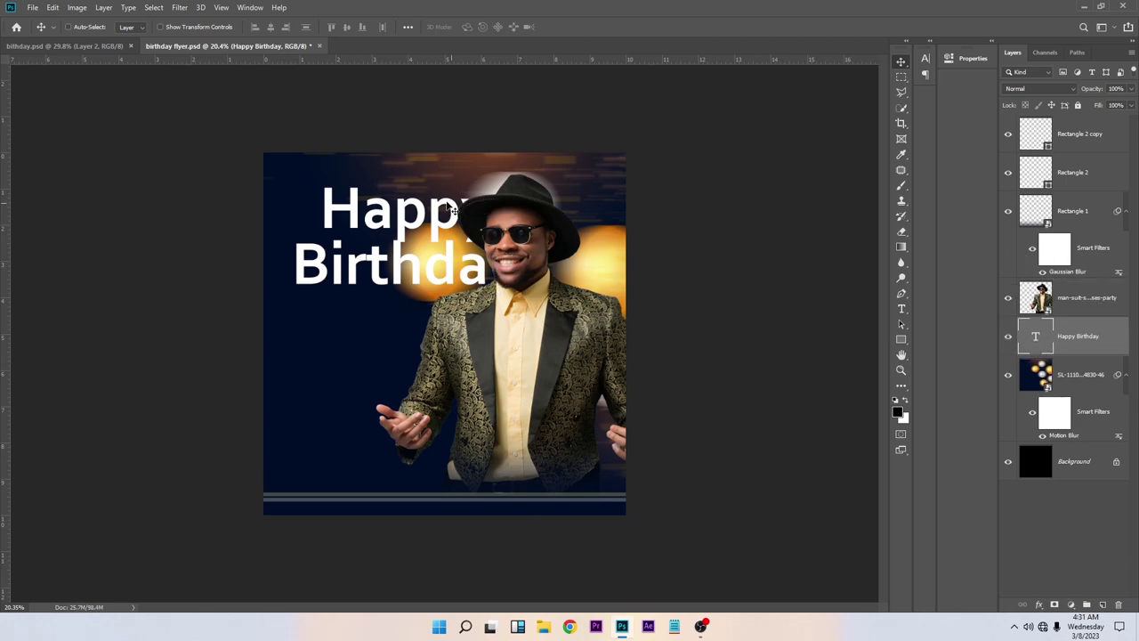
{"action": "left_click_drag", "start_coordinate": [448, 245], "coordinate": [426, 252]}
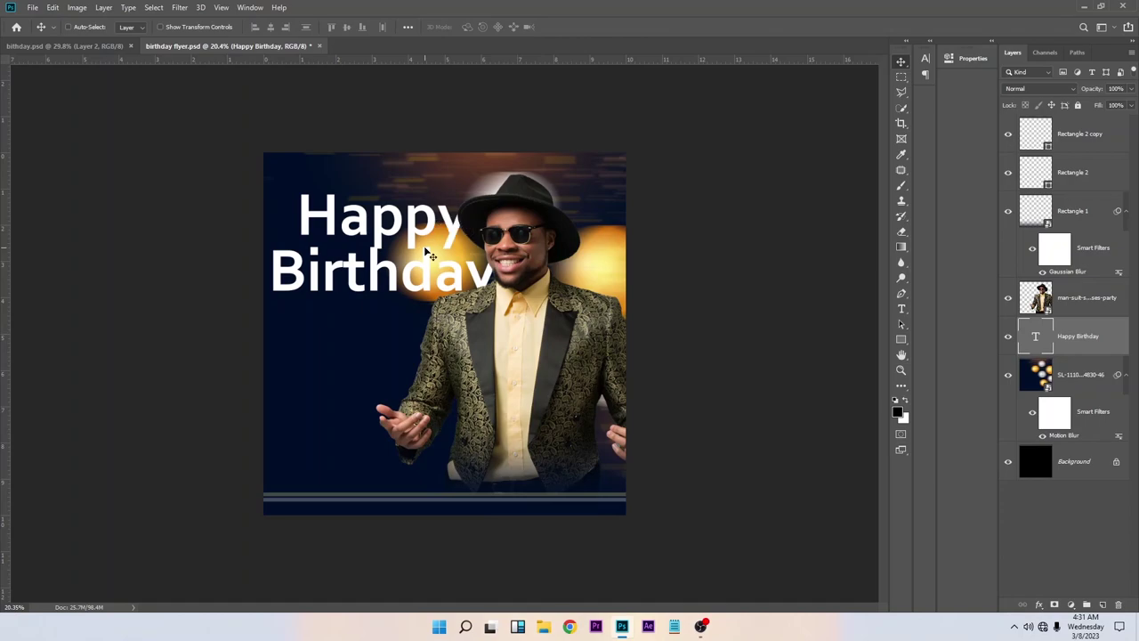
Open the 'bithday flyer' notes from Documents in Notepad, then return to the Photoshop flyer.
{"action": "mouse_move", "coordinate": [614, 605]}
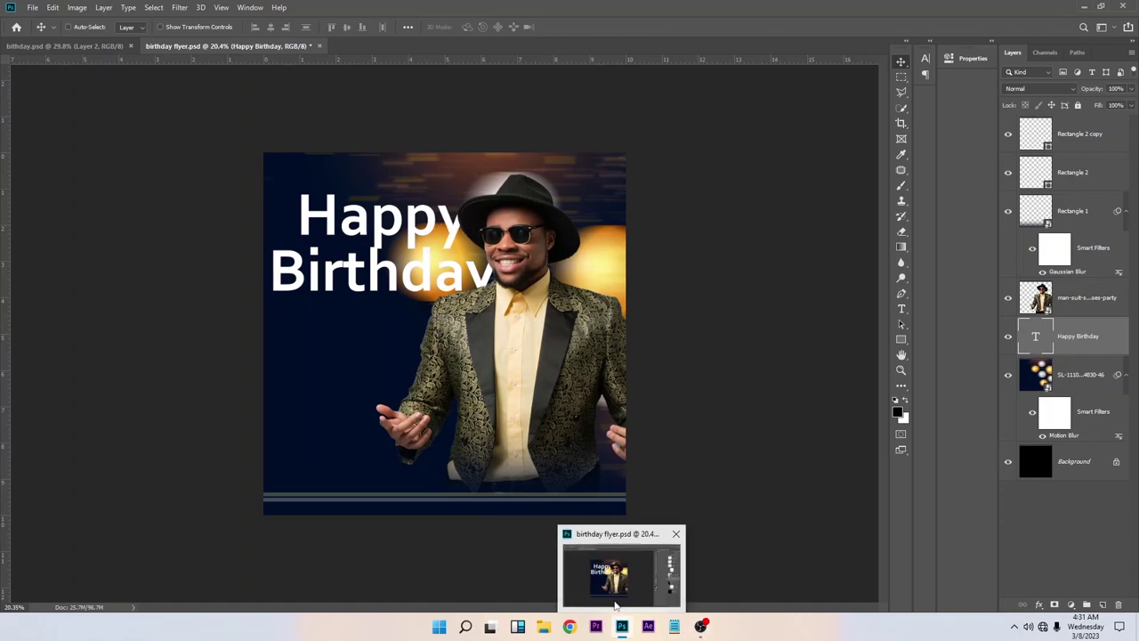
{"action": "left_click", "coordinate": [676, 627]}
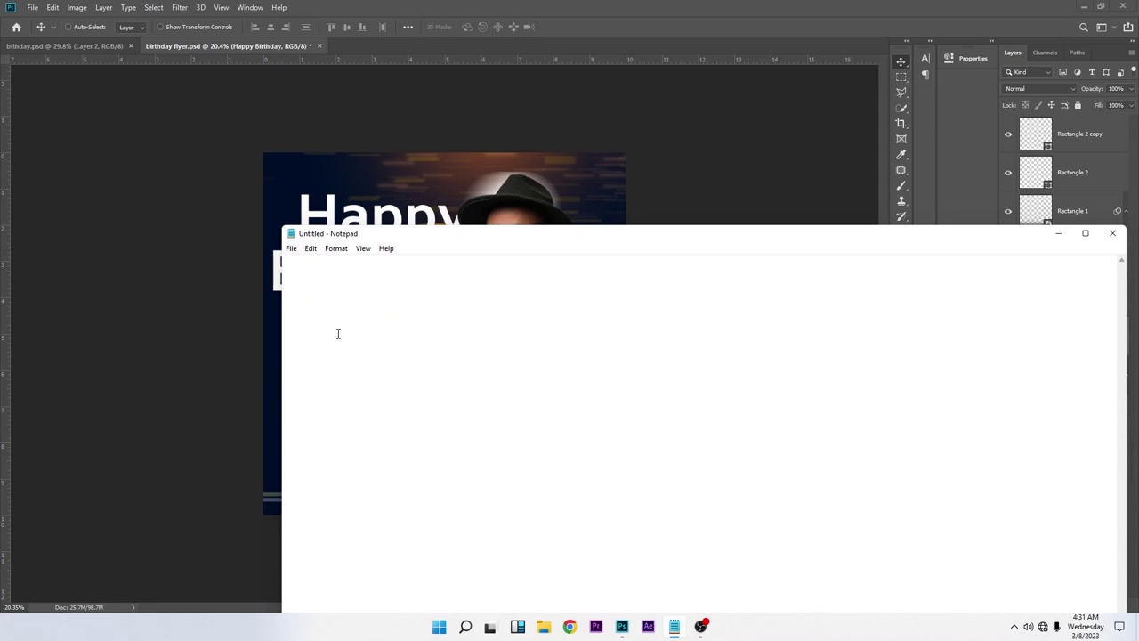
{"action": "left_click", "coordinate": [1113, 234]}
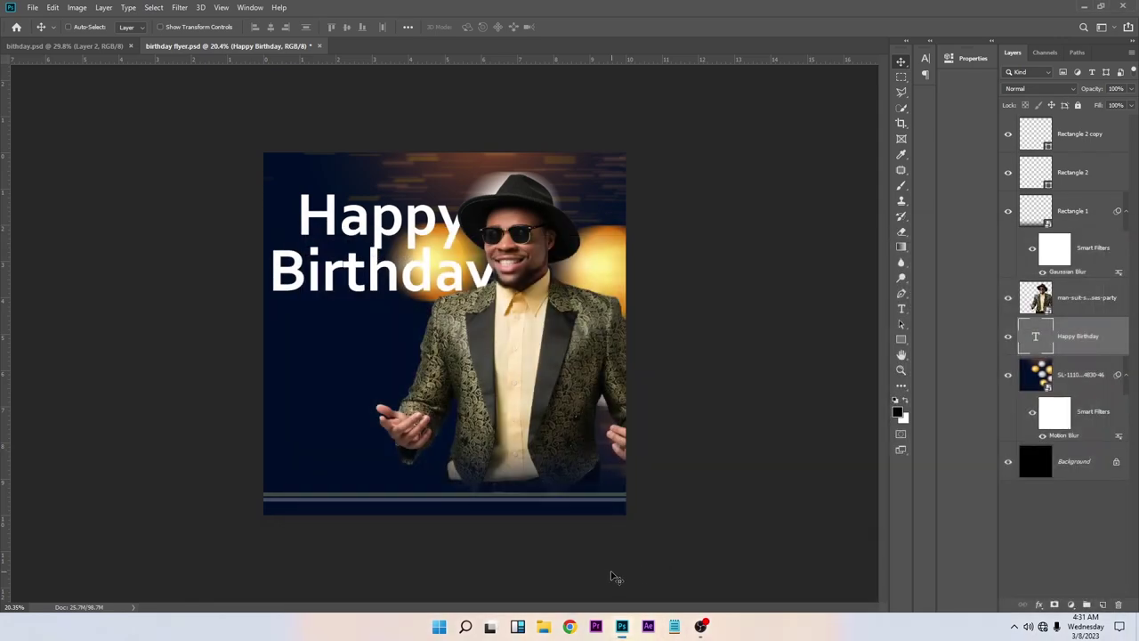
{"action": "left_click", "coordinate": [543, 627]}
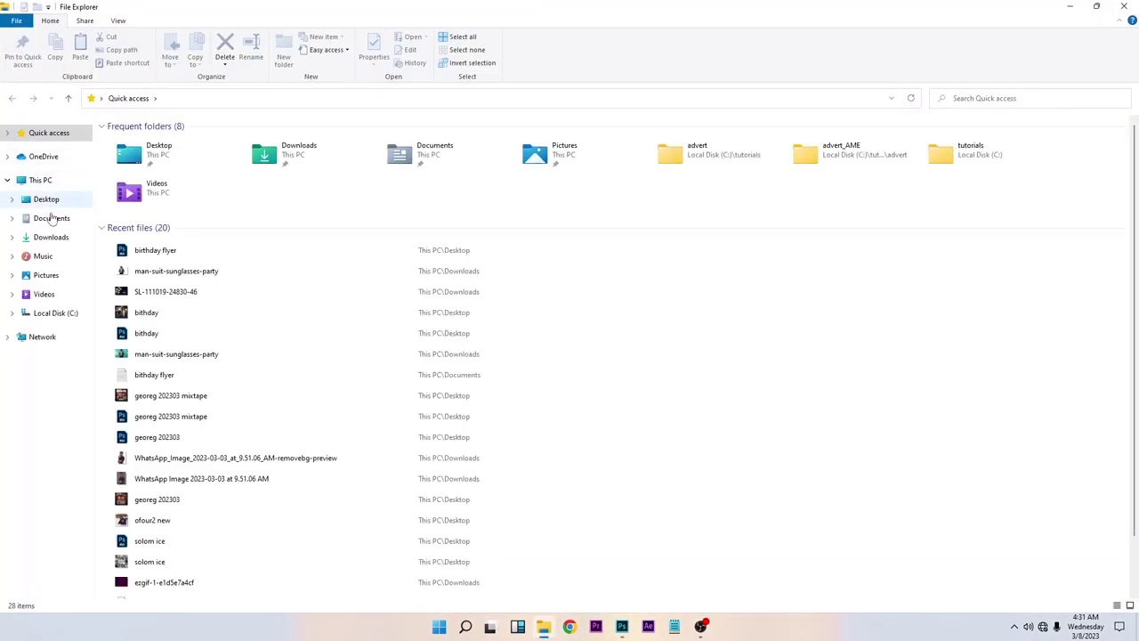
{"action": "left_click", "coordinate": [54, 218]}
{"action": "double_click", "coordinate": [328, 151]}
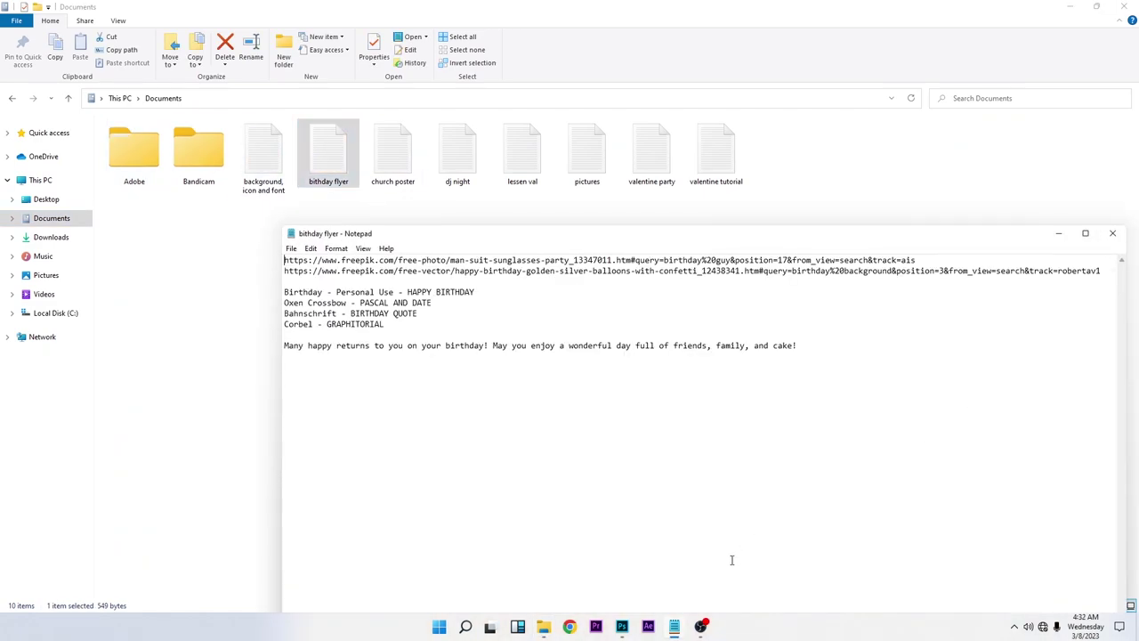
{"action": "left_click", "coordinate": [622, 627]}
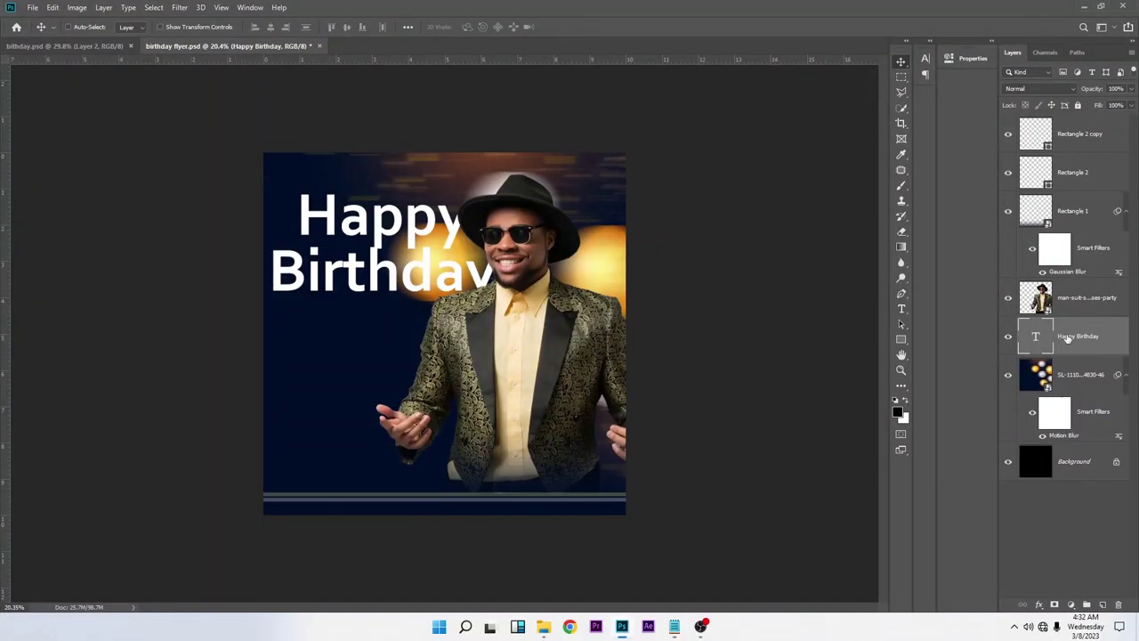
Change the Happy Birthday font from Corbel to 'Birthday - Personal Use'.
{"action": "left_click", "coordinate": [901, 309]}
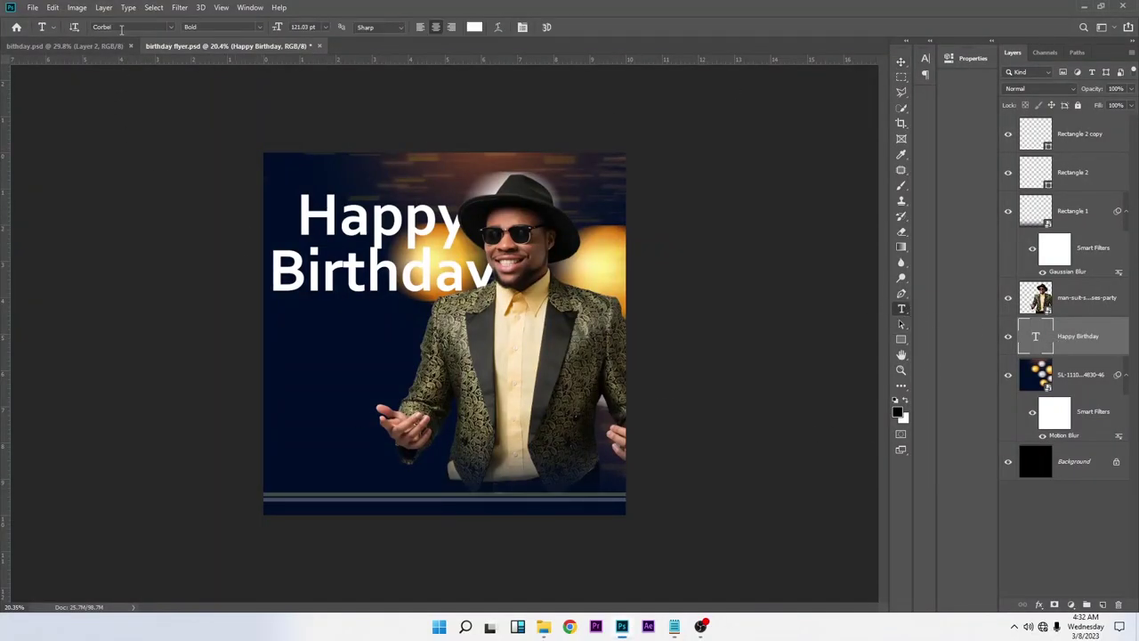
{"action": "left_click", "coordinate": [122, 28]}
{"action": "left_click", "coordinate": [171, 27]}
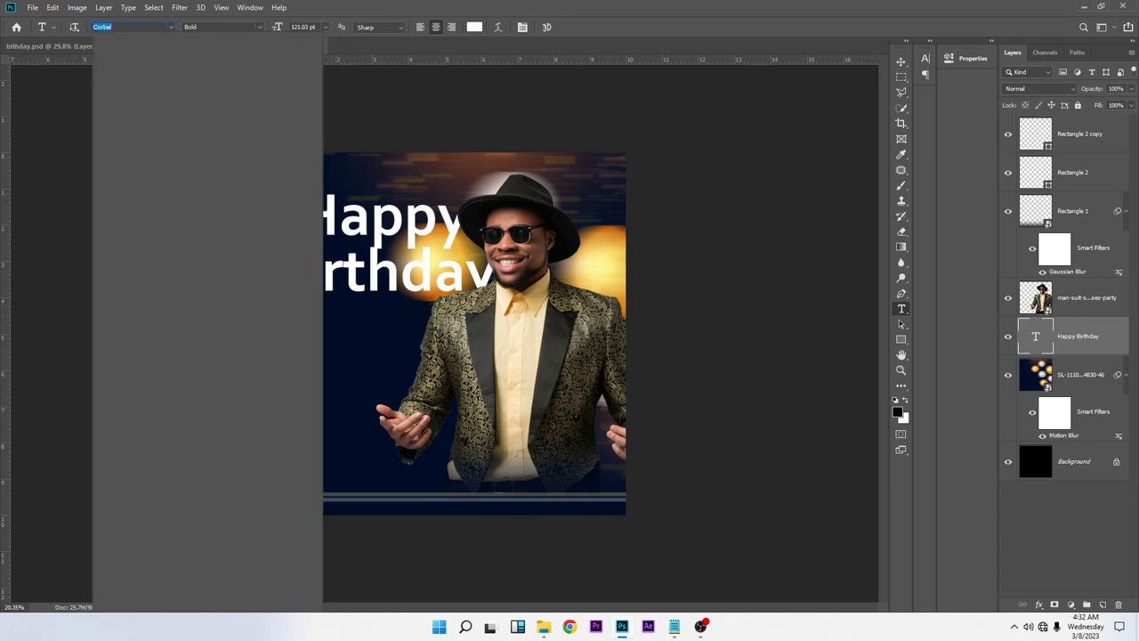
{"action": "type", "text": "birth"}
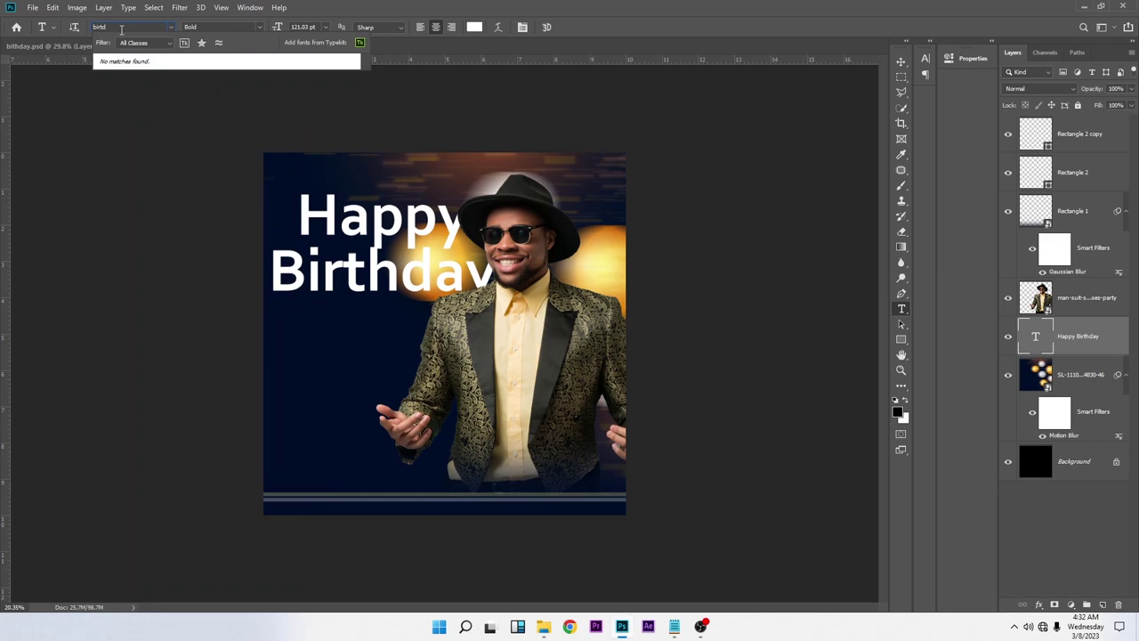
{"action": "key", "text": "BackSpace"}
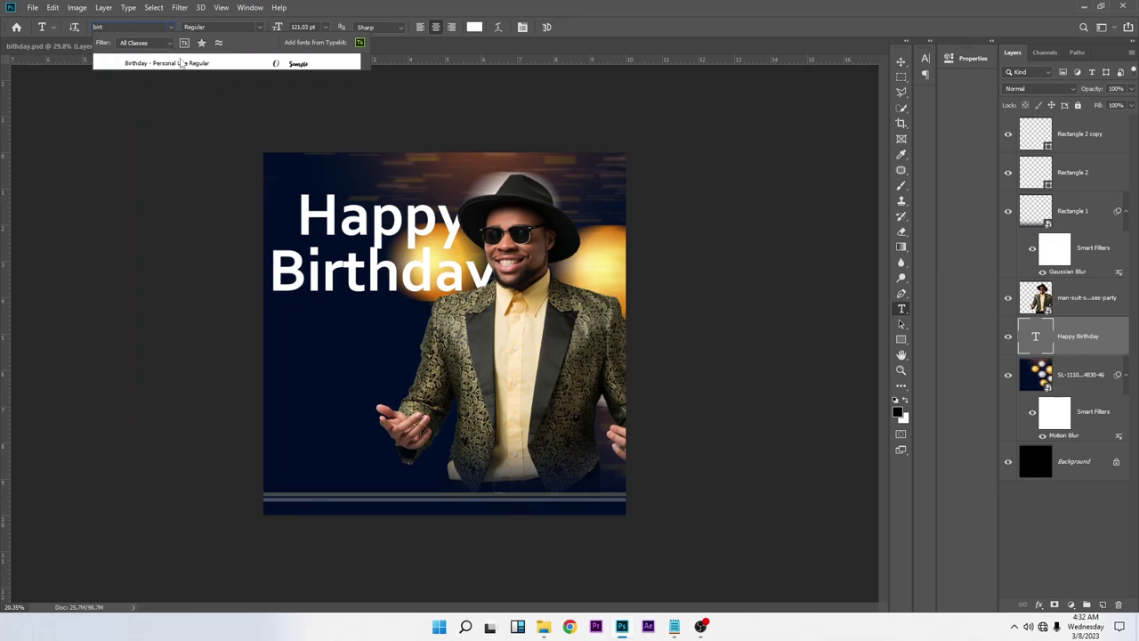
{"action": "left_click", "coordinate": [181, 64]}
Nudge the headline left, enlarge it to about 110%, and raise it slightly.
{"action": "left_click", "coordinate": [901, 61]}
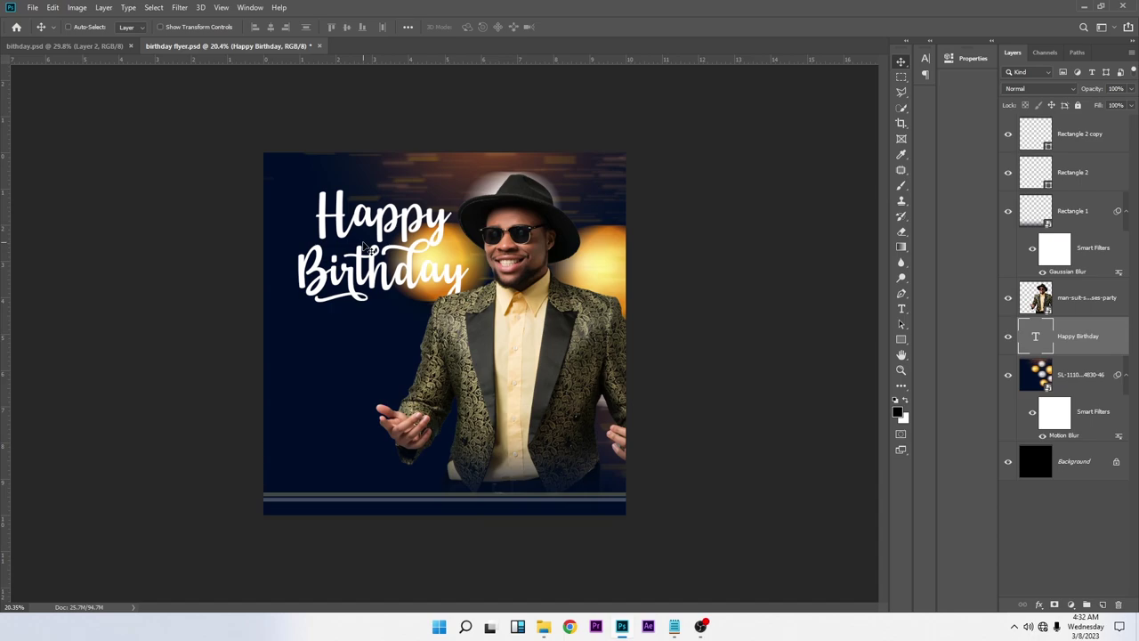
{"action": "left_click_drag", "start_coordinate": [367, 247], "coordinate": [360, 249]}
{"action": "key", "text": "ctrl+t"}
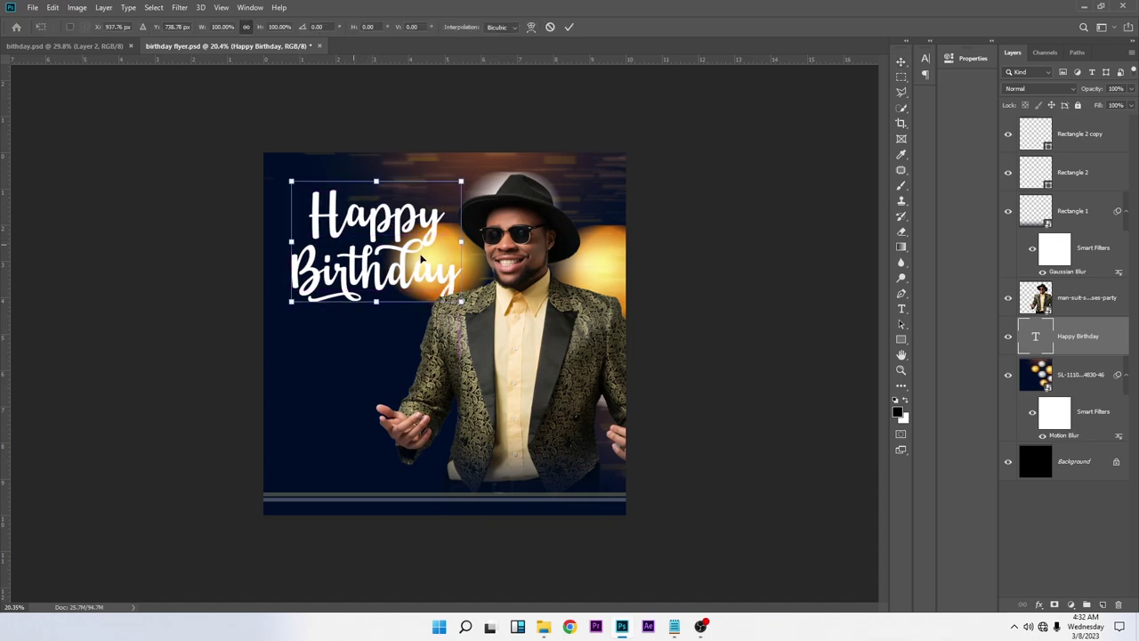
{"action": "left_click_drag", "start_coordinate": [376, 302], "coordinate": [375, 315]}
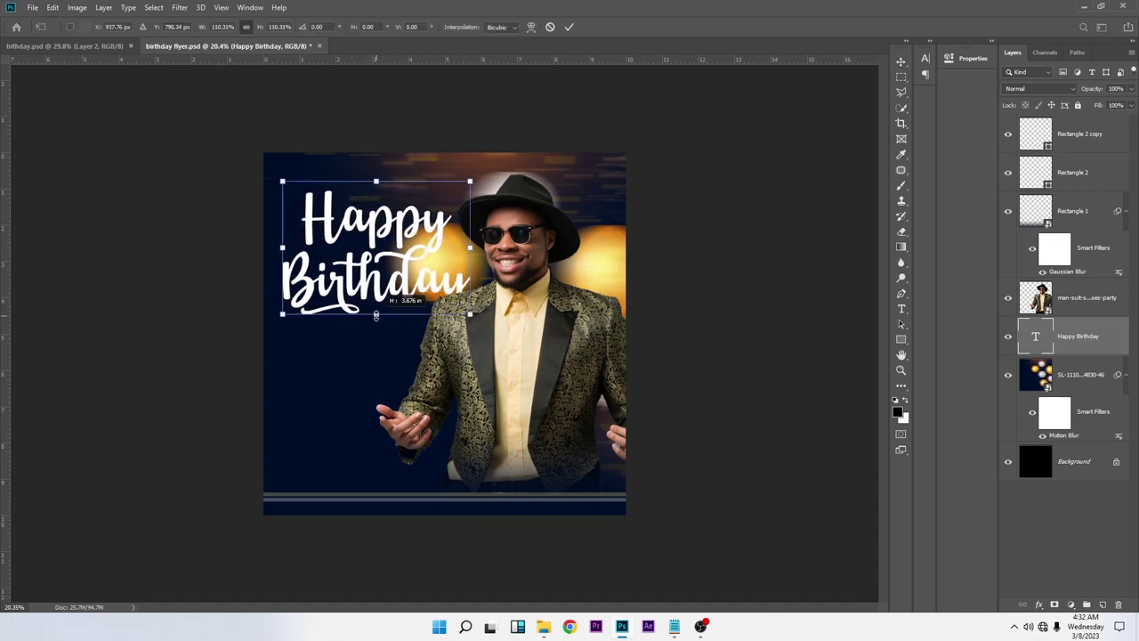
{"action": "left_click_drag", "start_coordinate": [399, 255], "coordinate": [399, 250]}
{"action": "key", "text": "Return"}
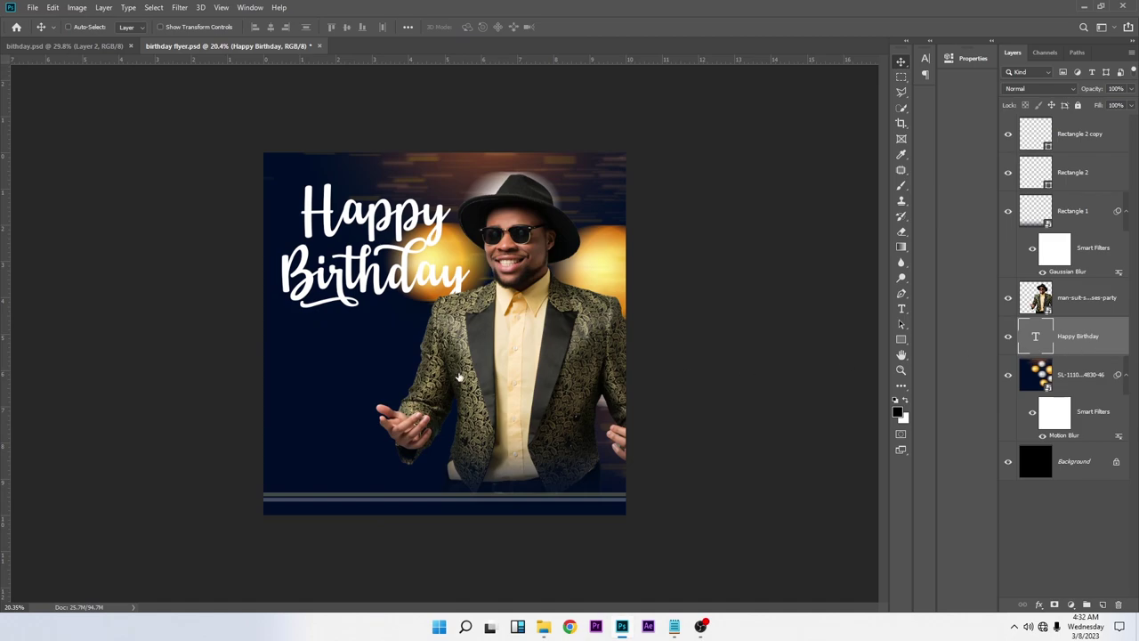
Give Happy Birthday an Outer Glow in yellow f4cb05 sampled from the flyer.
{"action": "double_click", "coordinate": [1112, 347]}
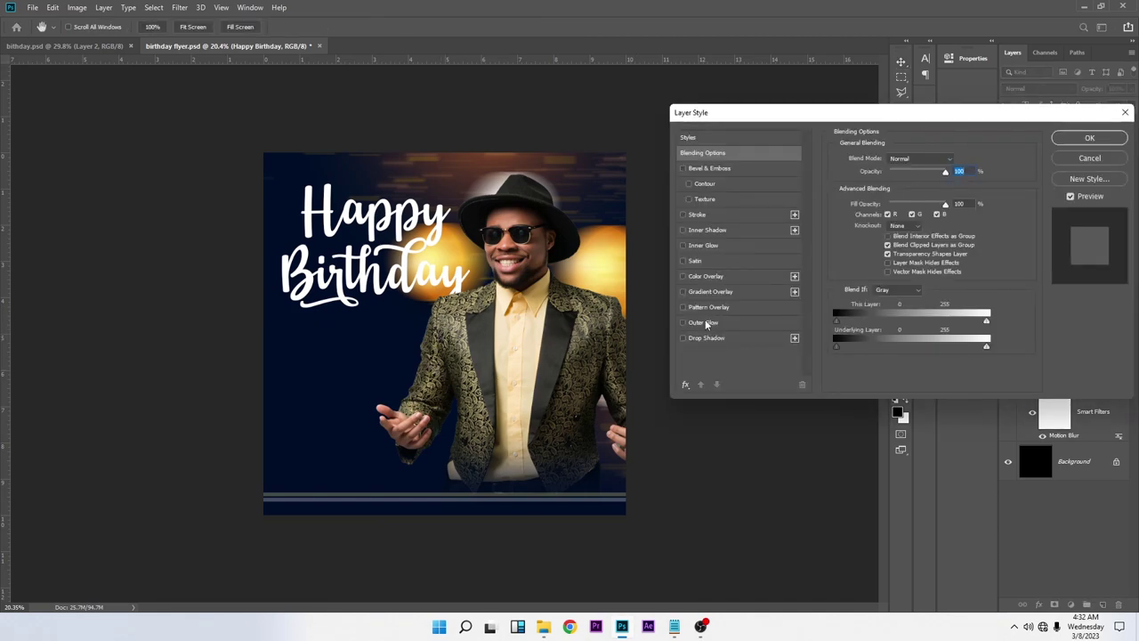
{"action": "left_click", "coordinate": [703, 324]}
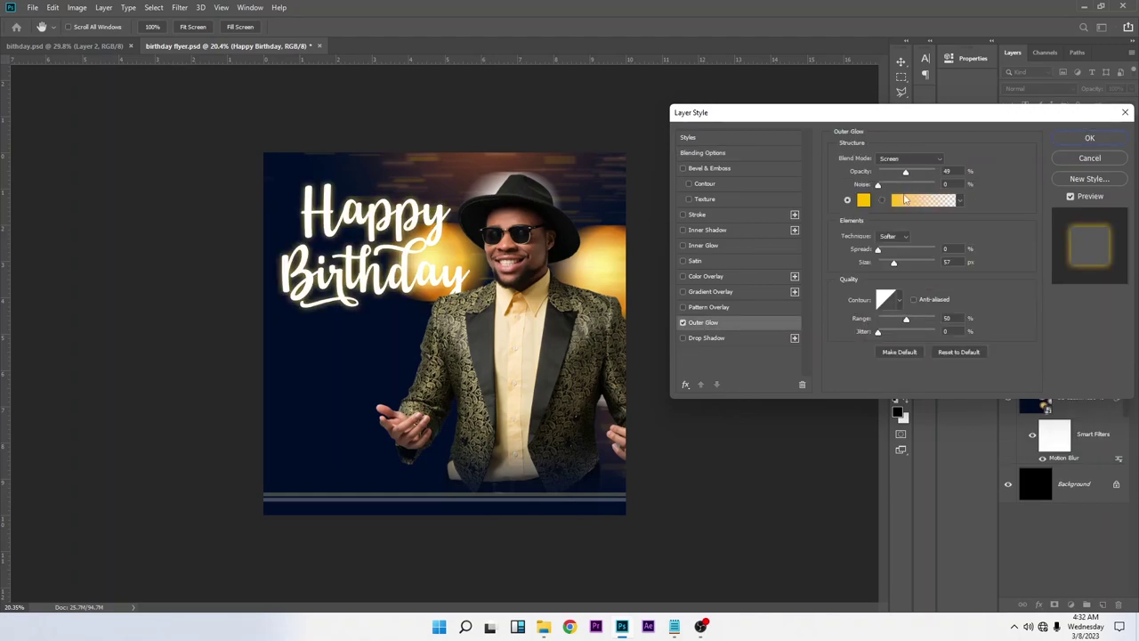
{"action": "left_click", "coordinate": [864, 201]}
{"action": "left_click", "coordinate": [609, 253]}
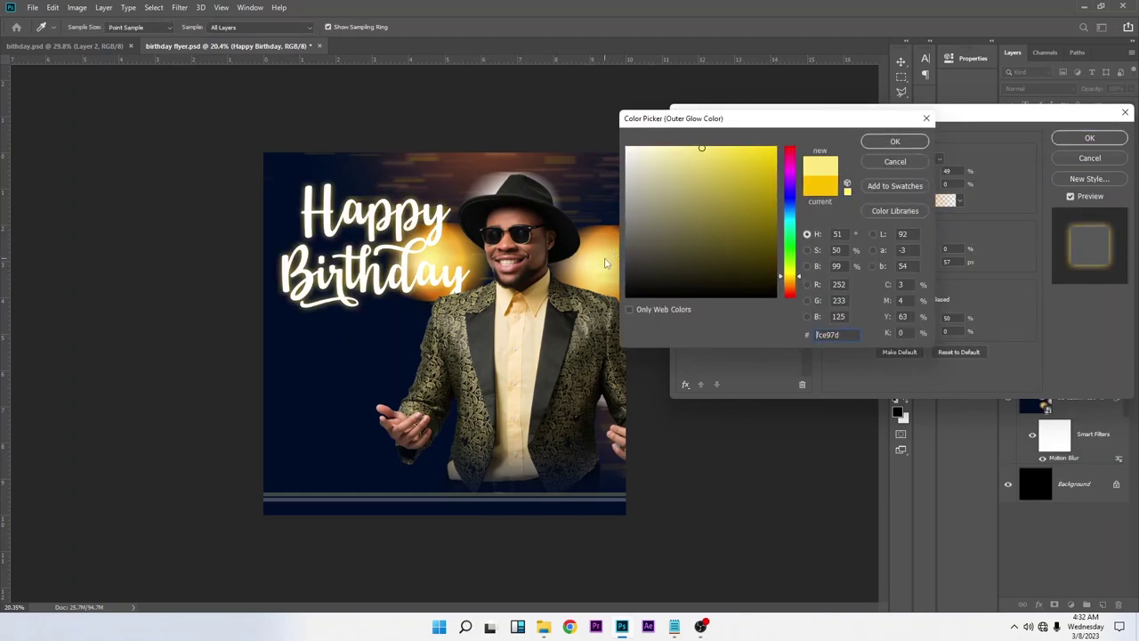
{"action": "left_click", "coordinate": [607, 238]}
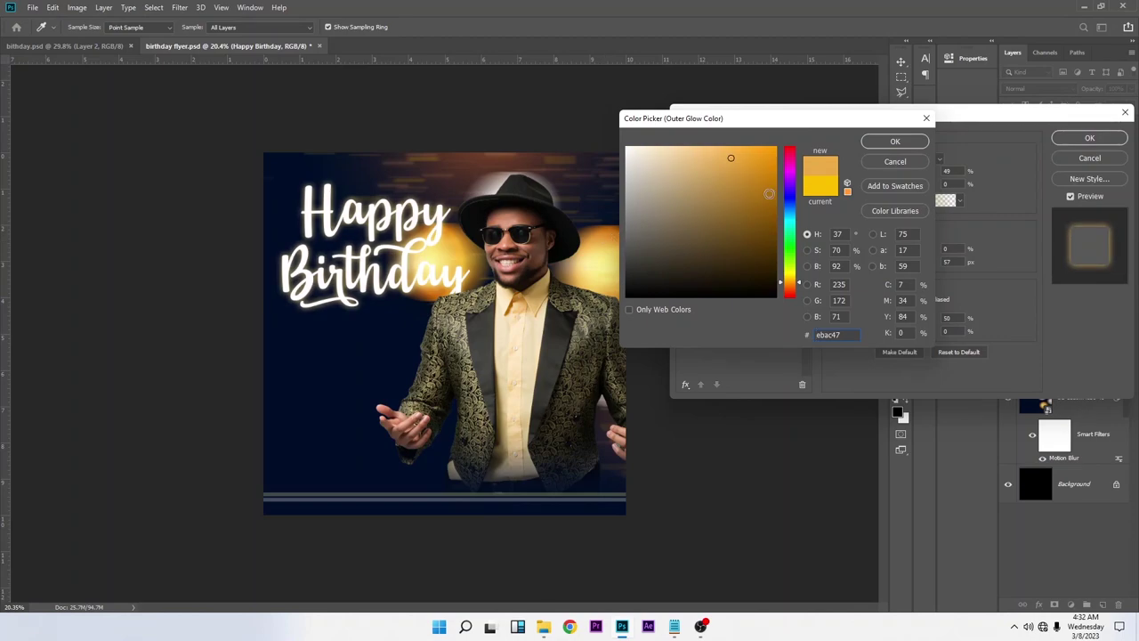
{"action": "left_click", "coordinate": [598, 264]}
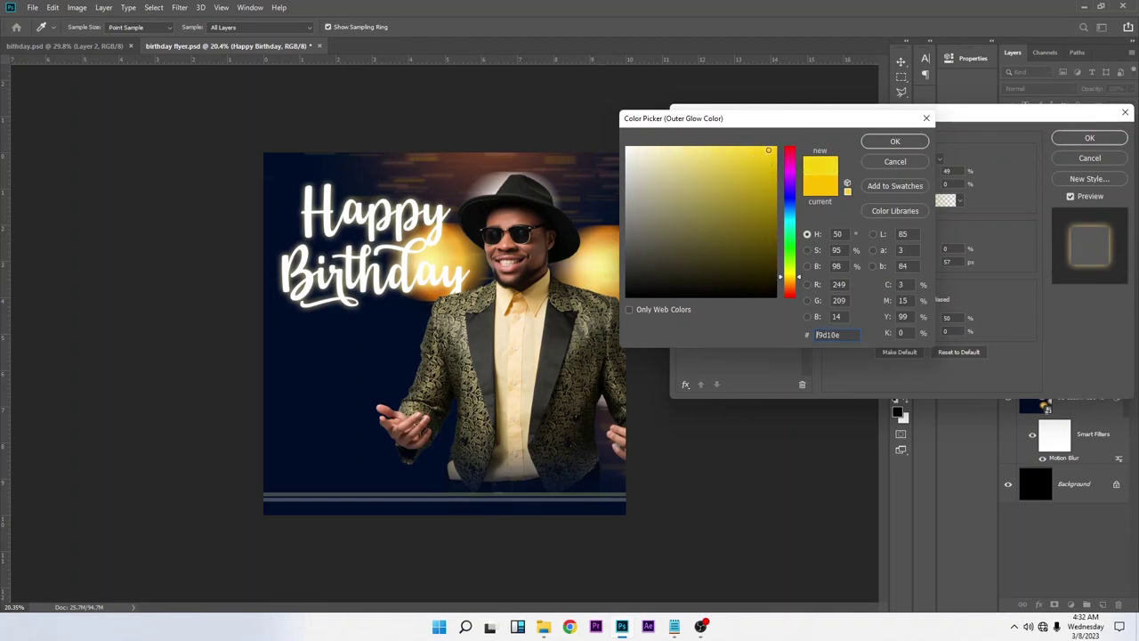
{"action": "left_click_drag", "start_coordinate": [770, 151], "coordinate": [774, 152]}
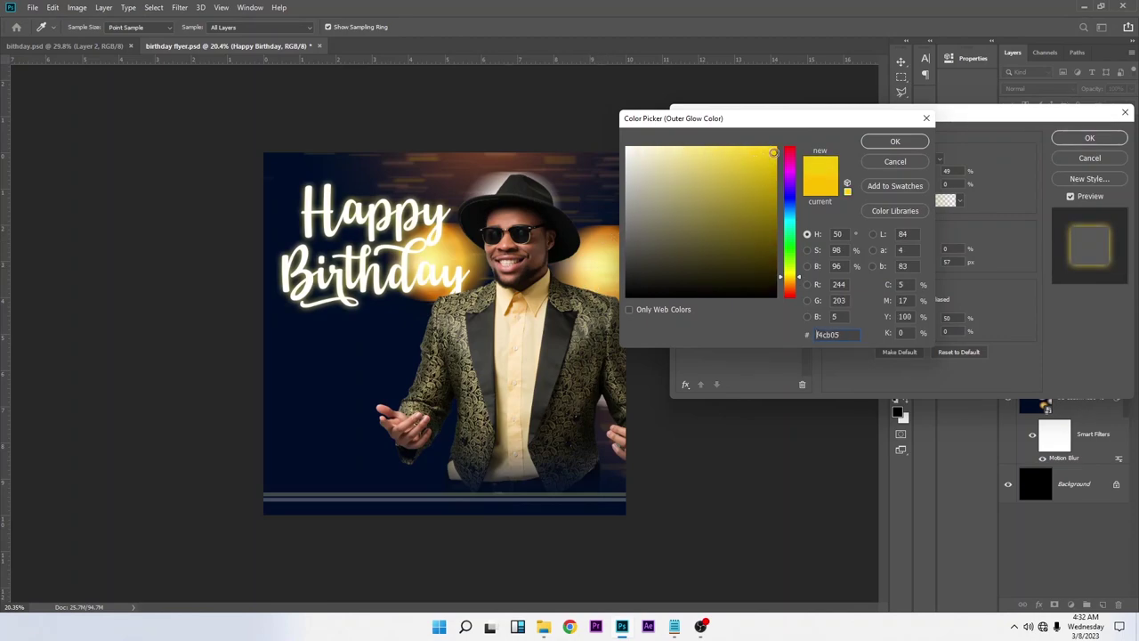
{"action": "left_click", "coordinate": [901, 147]}
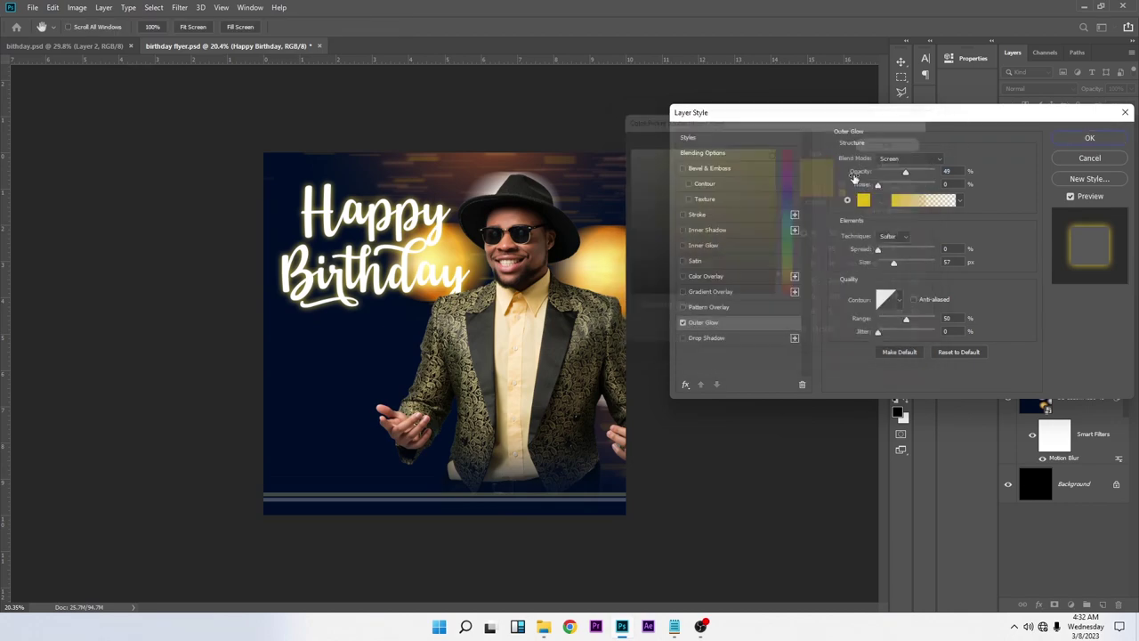
Add a darker brown Drop Shadow, keep the glow colour, and apply both effects.
{"action": "left_click", "coordinate": [716, 339]}
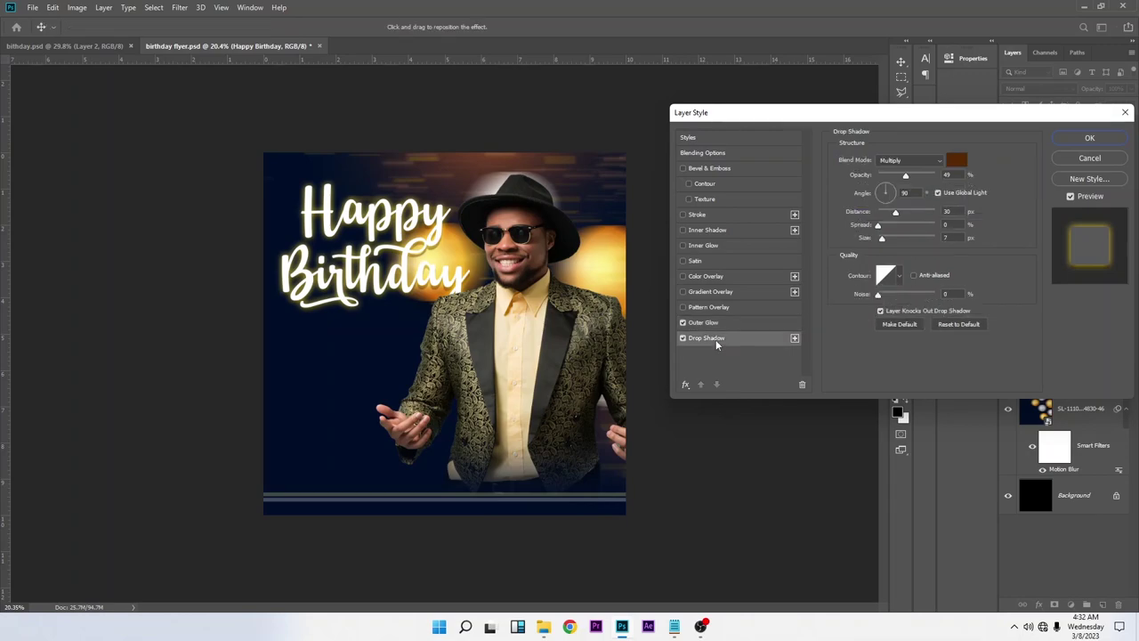
{"action": "left_click", "coordinate": [956, 160]}
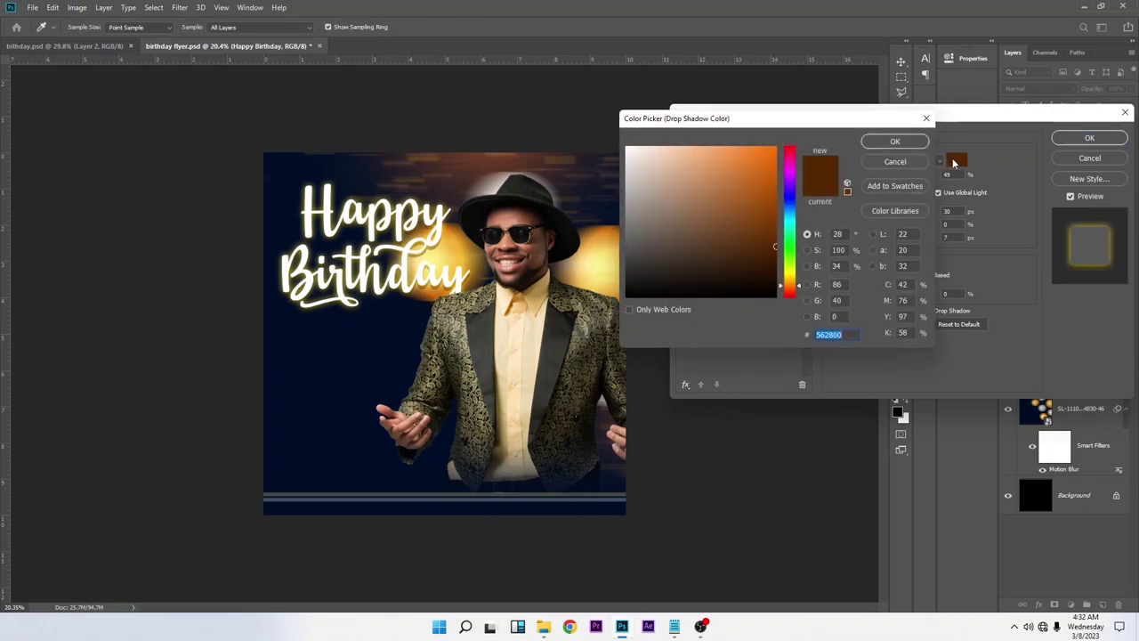
{"action": "left_click", "coordinate": [775, 249]}
{"action": "left_click", "coordinate": [896, 142]}
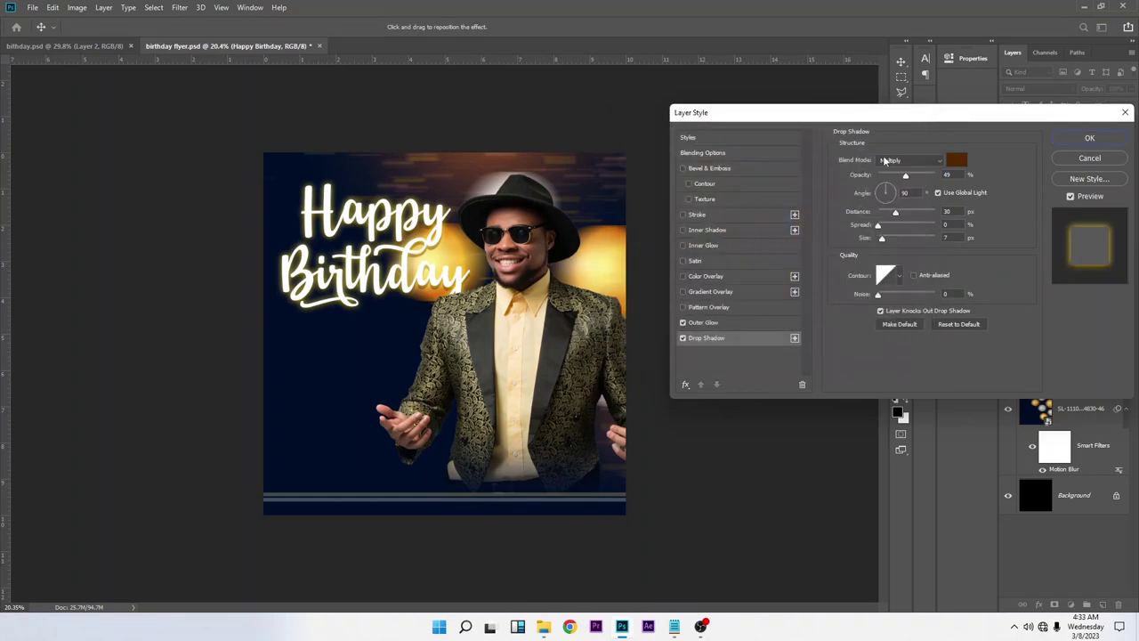
{"action": "left_click", "coordinate": [700, 323]}
{"action": "left_click", "coordinate": [863, 202]}
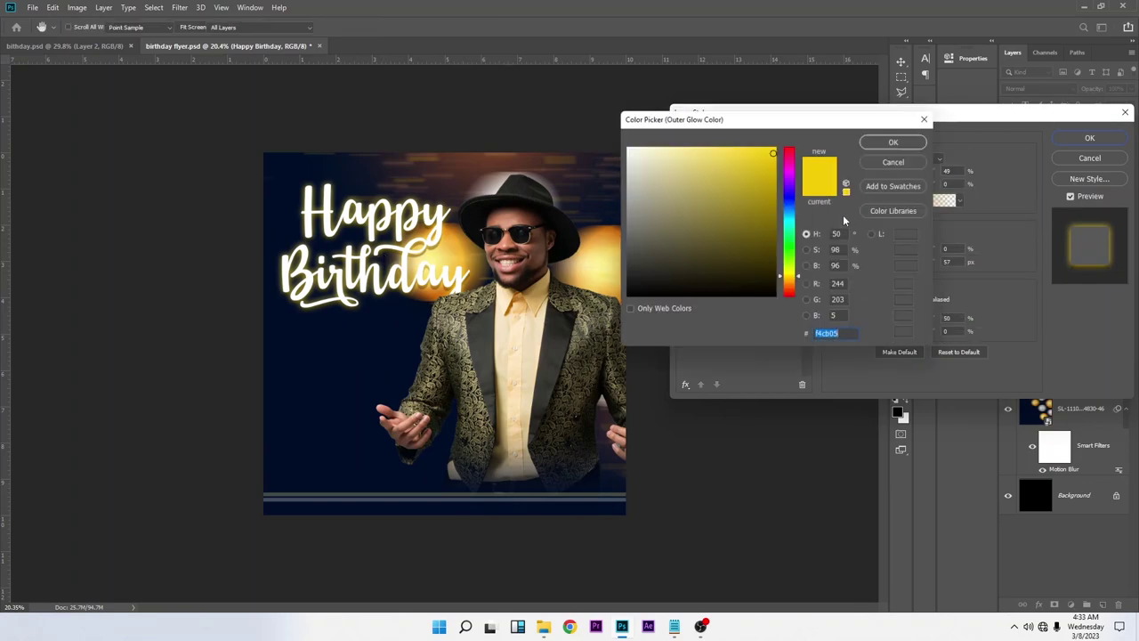
{"action": "left_click", "coordinate": [881, 140]}
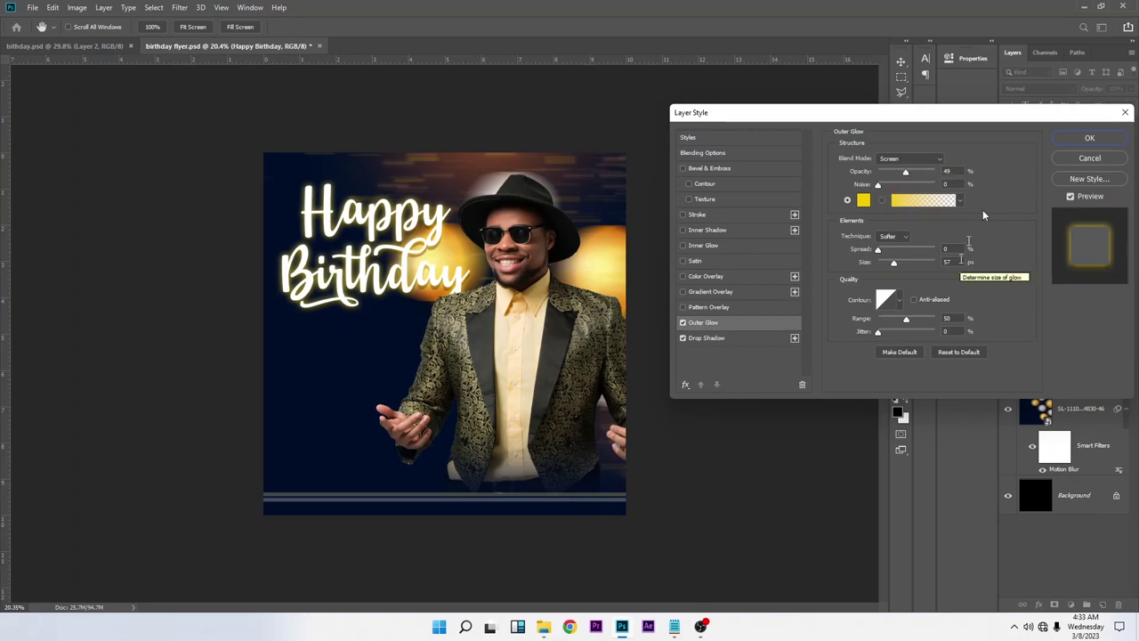
{"action": "left_click", "coordinate": [1089, 139]}
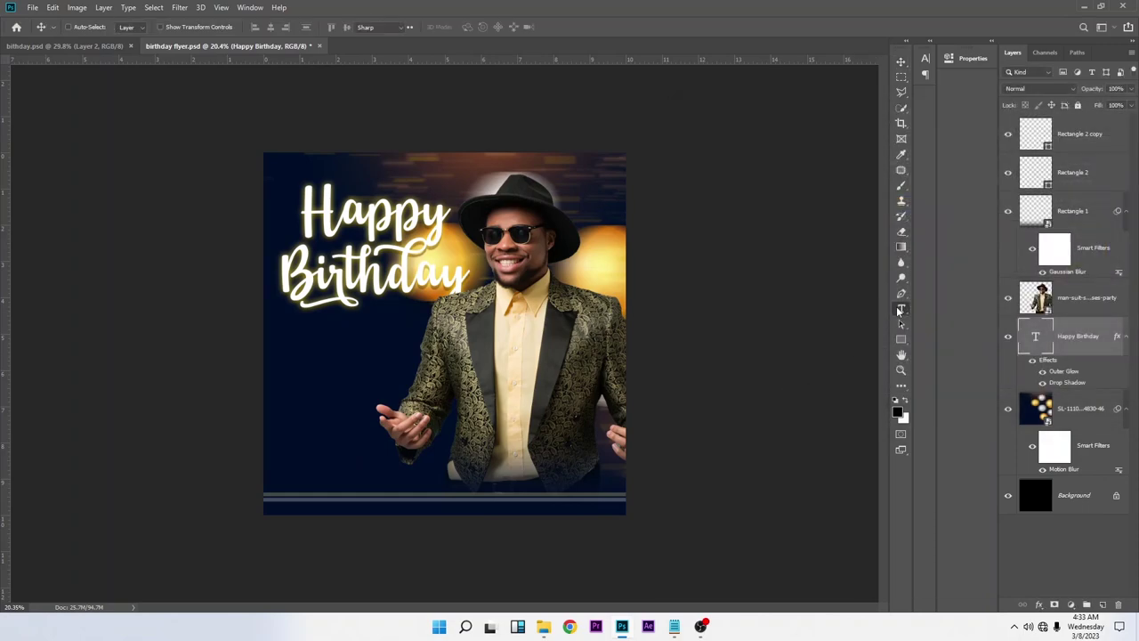
Type the celebrant's name as a new text layer on the left and enlarge it.
{"action": "left_click", "coordinate": [900, 309]}
{"action": "left_click", "coordinate": [325, 345]}
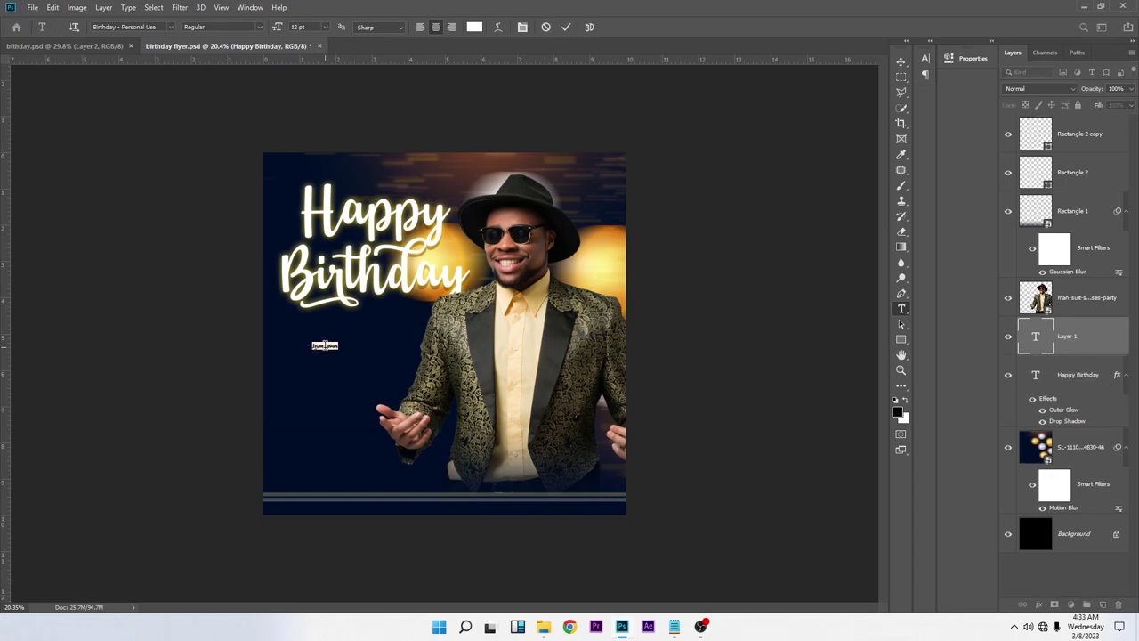
{"action": "key", "text": "BackSpace"}
{"action": "type", "text": "maad"}
{"action": "left_click", "coordinate": [566, 27]}
{"action": "key", "text": "ctrl+t"}
{"action": "left_click_drag", "start_coordinate": [340, 339], "coordinate": [375, 314]}
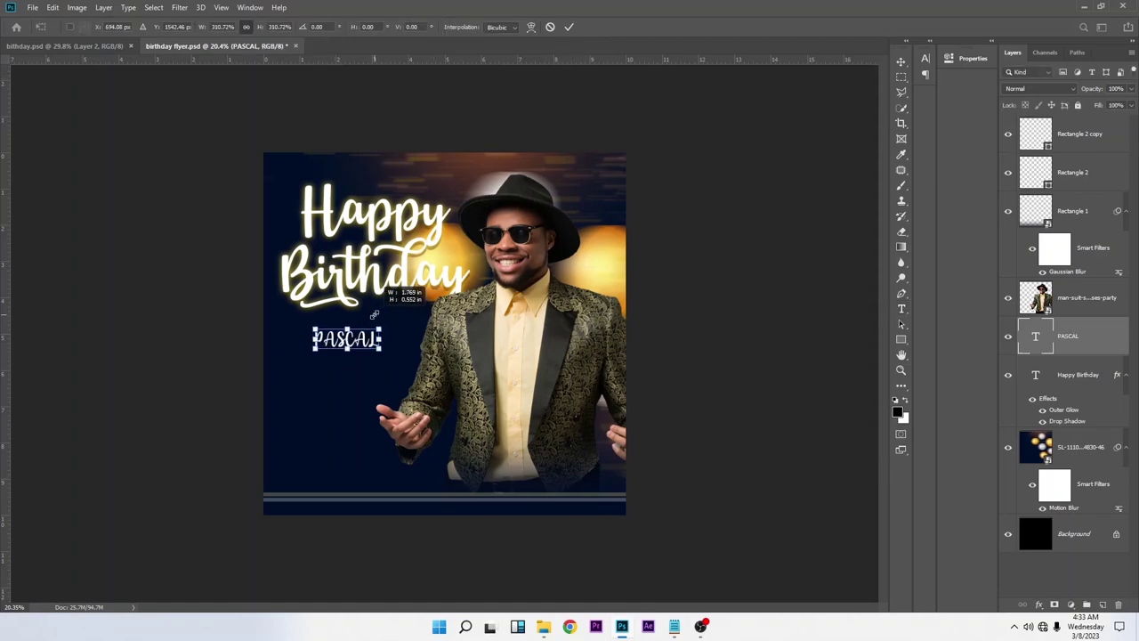
{"action": "key", "text": "Return"}
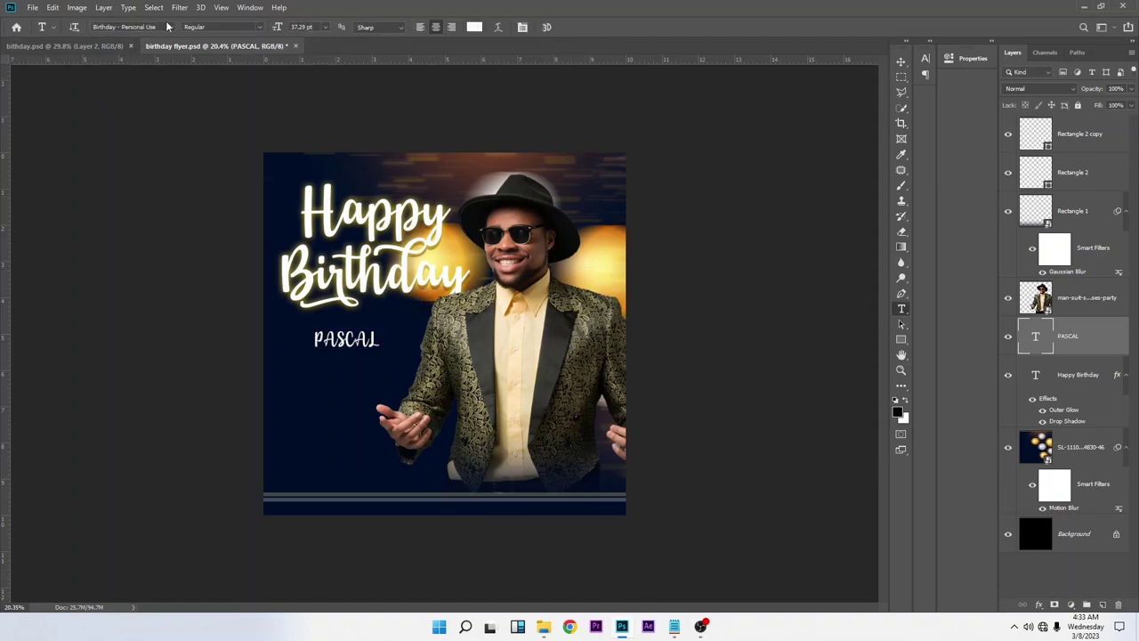
Set the name in Oxen Crossbow, centre it under Birthday, enlarge slightly, and save.
{"action": "left_click", "coordinate": [170, 28]}
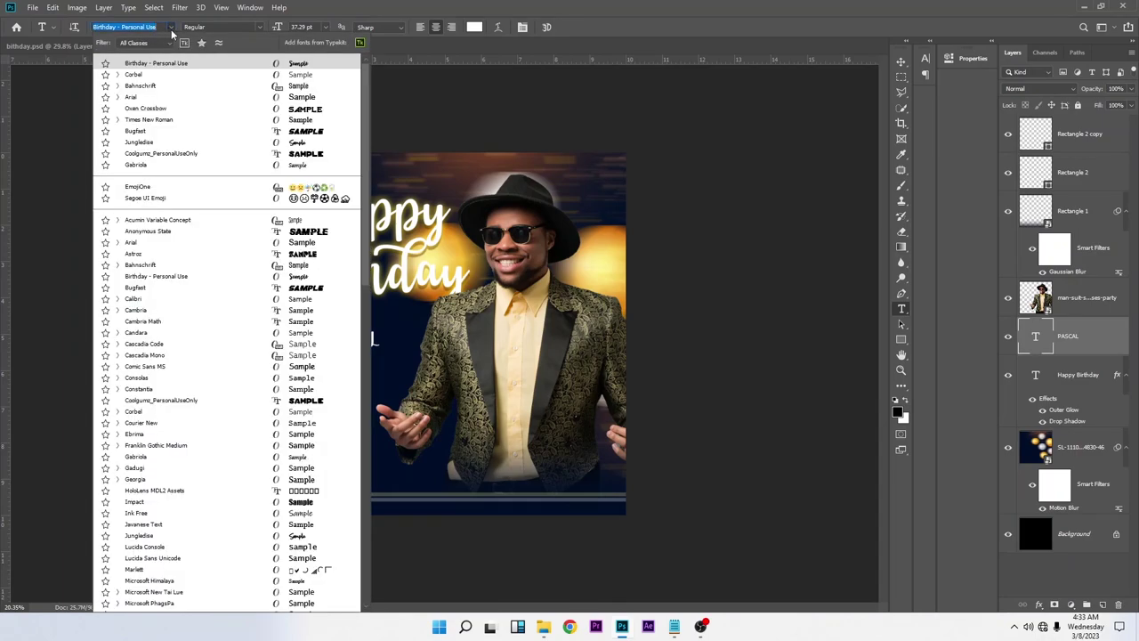
{"action": "left_click", "coordinate": [278, 110]}
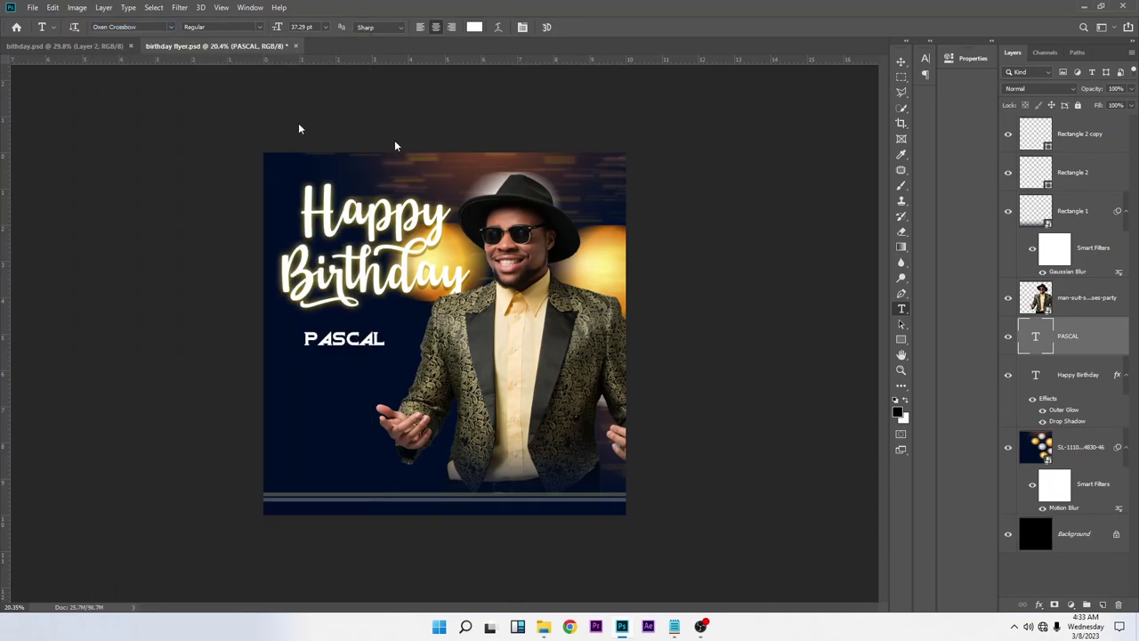
{"action": "left_click", "coordinate": [901, 61]}
{"action": "mouse_move", "coordinate": [371, 324]}
{"action": "left_mouse_down"}
{"action": "mouse_move", "coordinate": [402, 306]}
{"action": "mouse_move", "coordinate": [399, 332]}
{"action": "mouse_move", "coordinate": [387, 319]}
{"action": "left_mouse_up"}
{"action": "key", "text": "ctrl+t"}
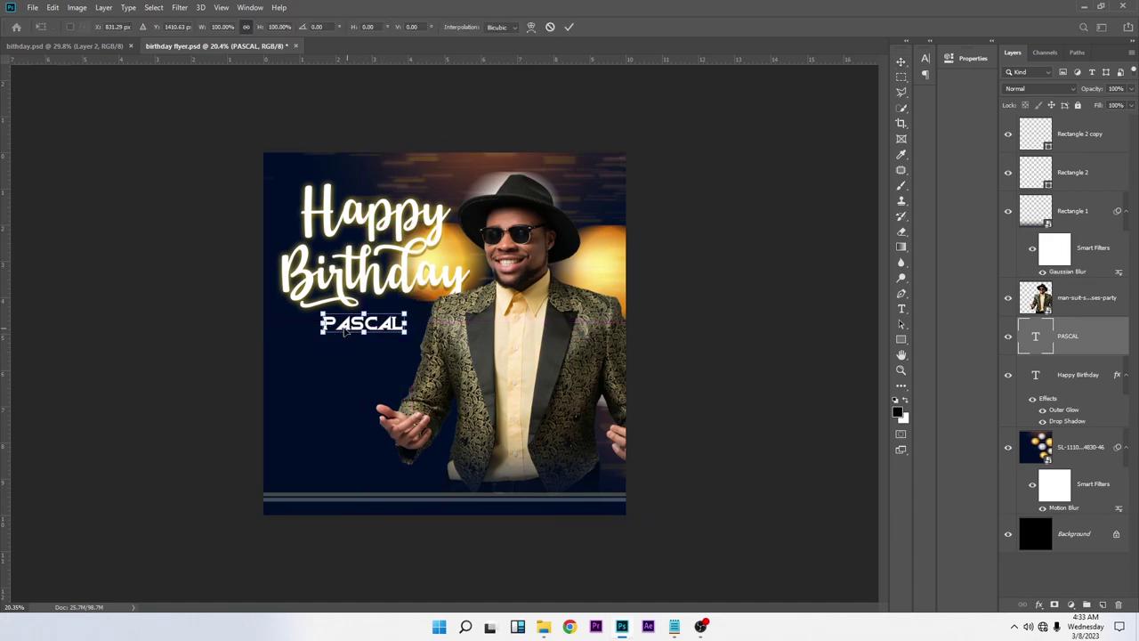
{"action": "left_click_drag", "start_coordinate": [323, 331], "coordinate": [364, 338]}
{"action": "key", "text": "Return"}
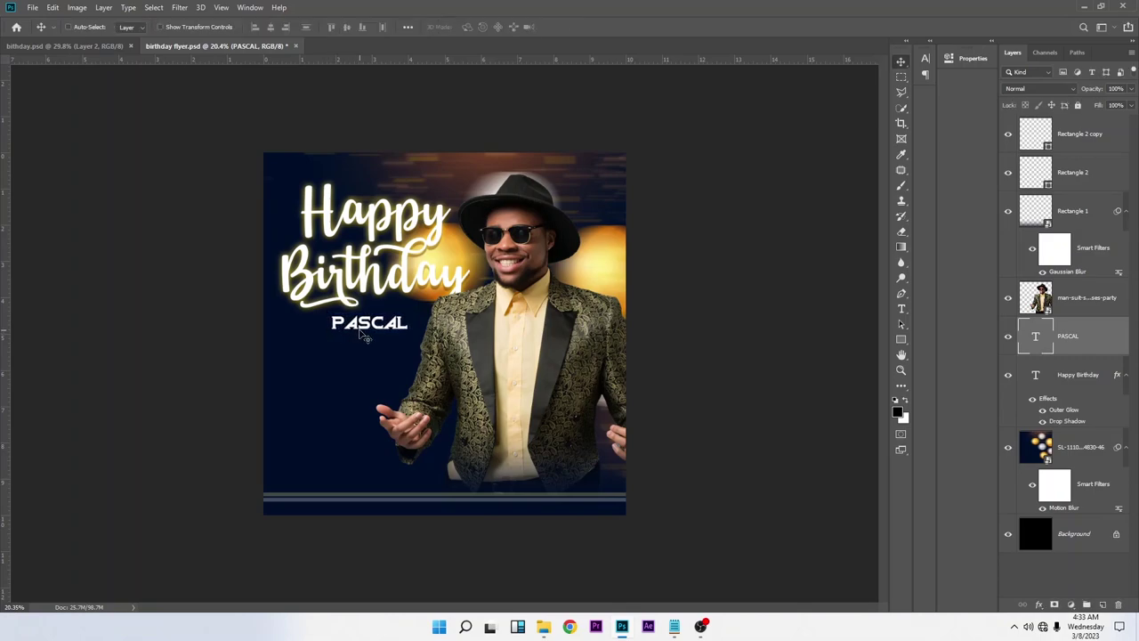
{"action": "key", "text": "ctrl+s"}
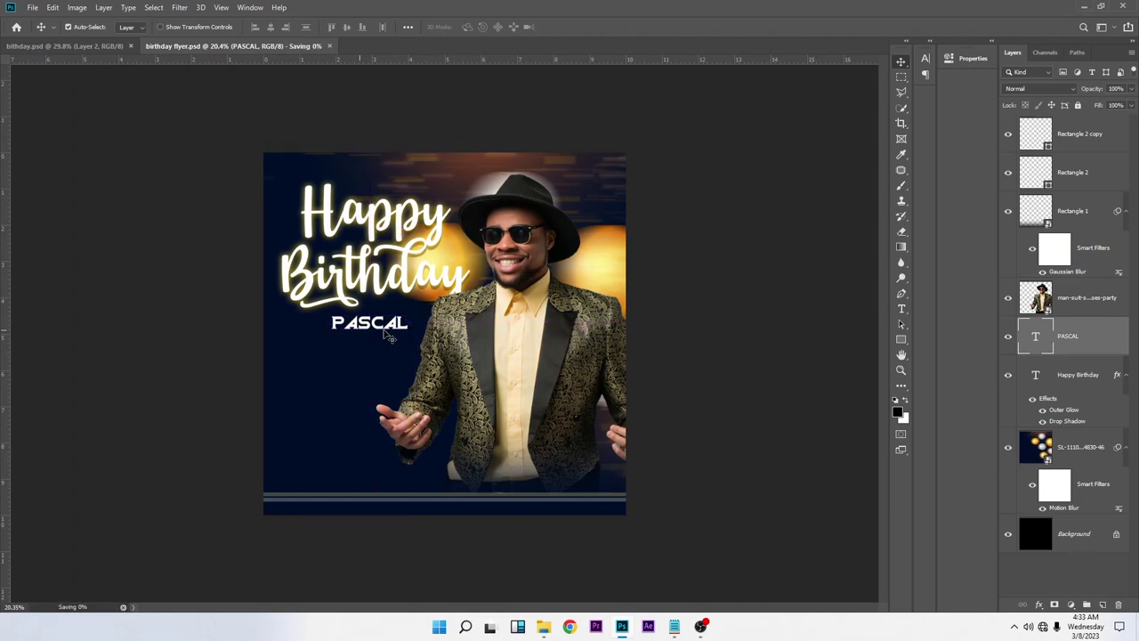
Skew the headline and name together so they slant upward on the right.
{"action": "left_click", "coordinate": [1093, 374], "text": "shift"}
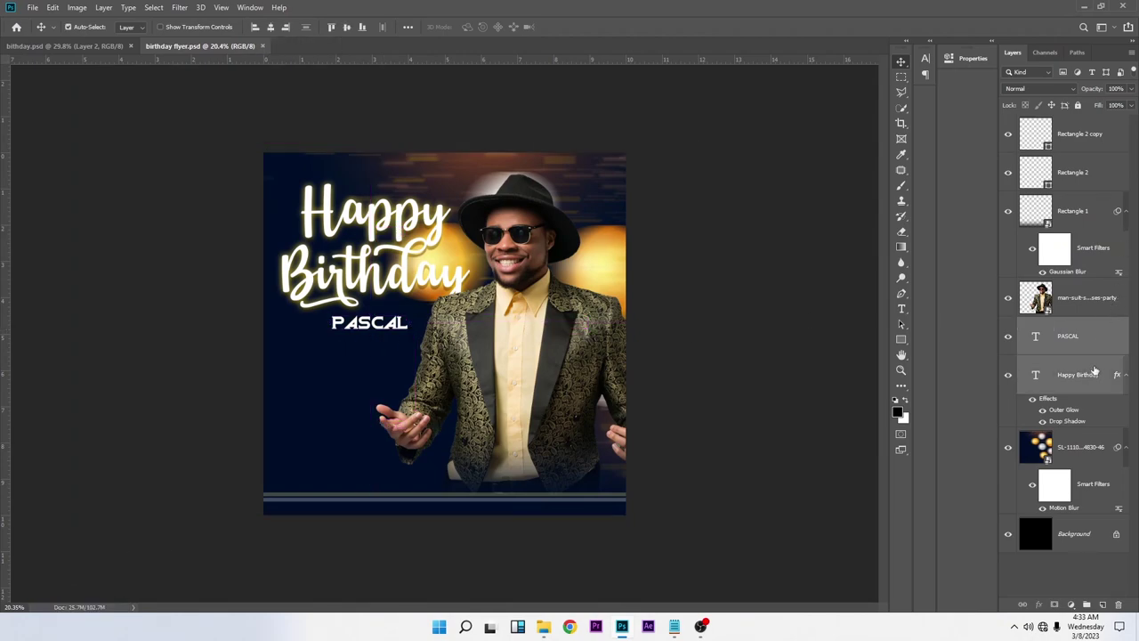
{"action": "key", "text": "ctrl+t"}
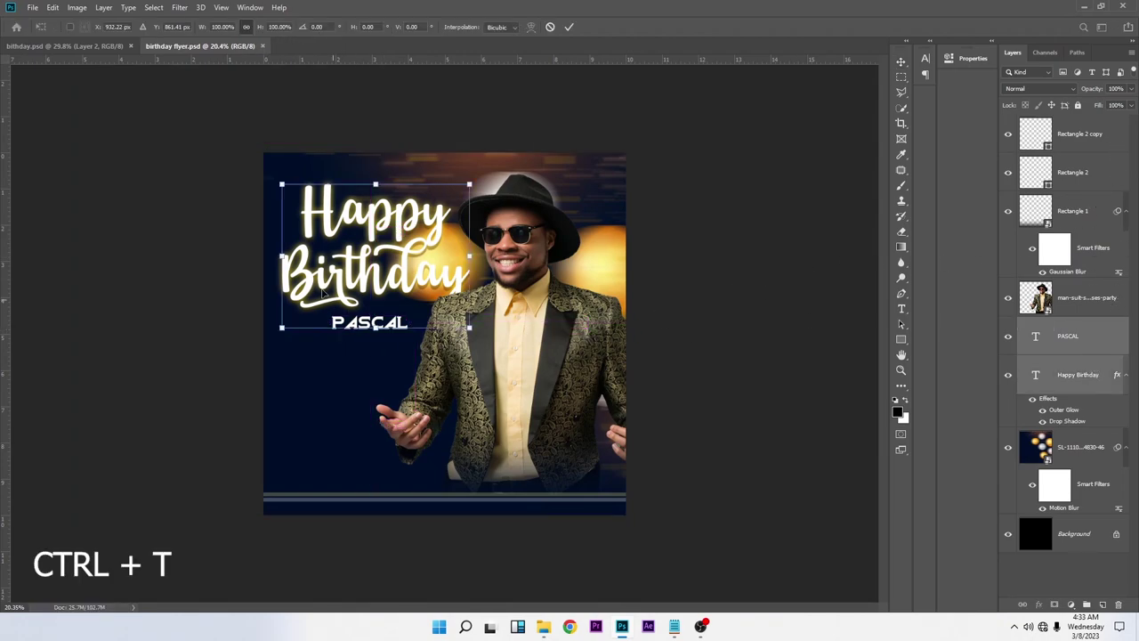
{"action": "right_click", "coordinate": [394, 245]}
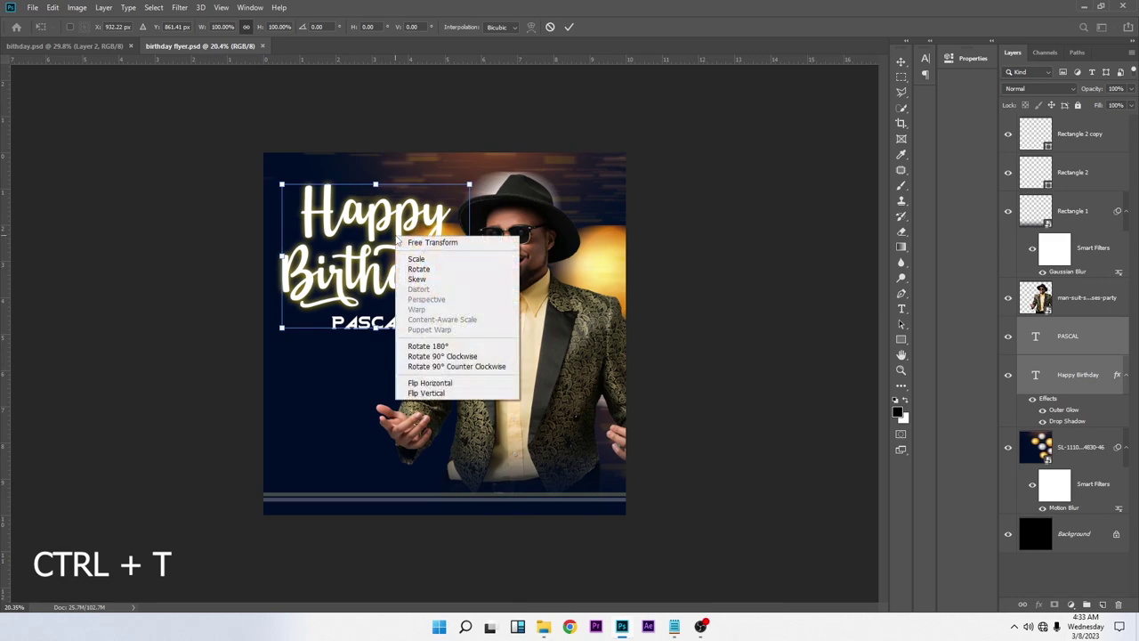
{"action": "left_click", "coordinate": [432, 279]}
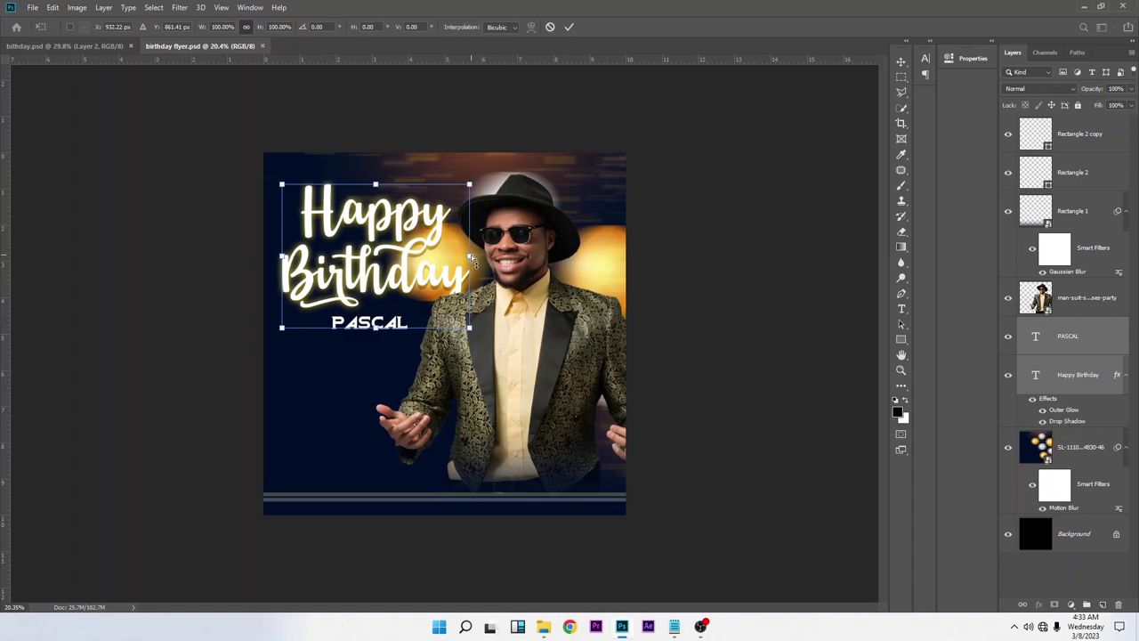
{"action": "left_click_drag", "start_coordinate": [471, 260], "coordinate": [472, 232]}
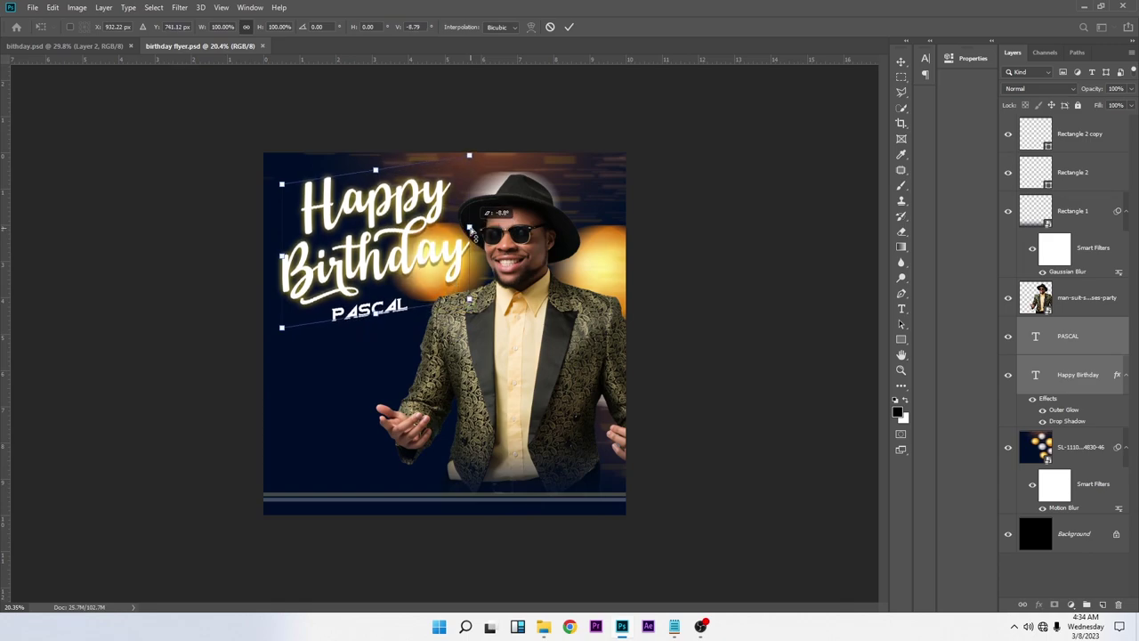
{"action": "key", "text": "Escape"}
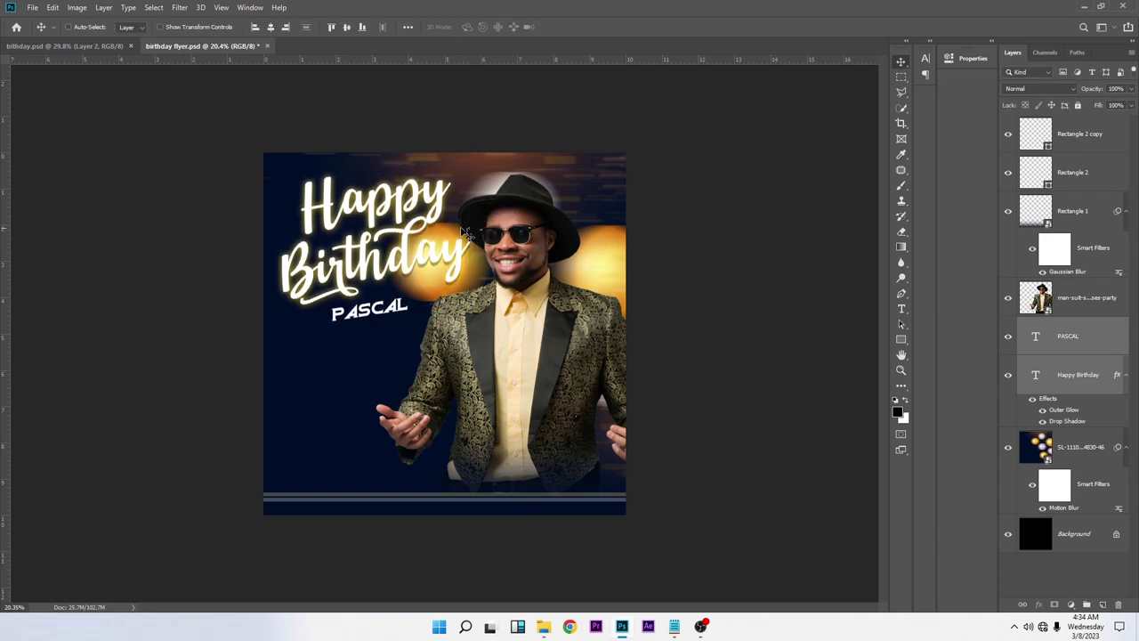
Lower the text block slightly, enlarge it to about 104%, and save the flyer.
{"action": "mouse_move", "coordinate": [456, 236]}
{"action": "left_mouse_down"}
{"action": "mouse_move", "coordinate": [451, 254]}
{"action": "mouse_move", "coordinate": [450, 242]}
{"action": "left_mouse_up"}
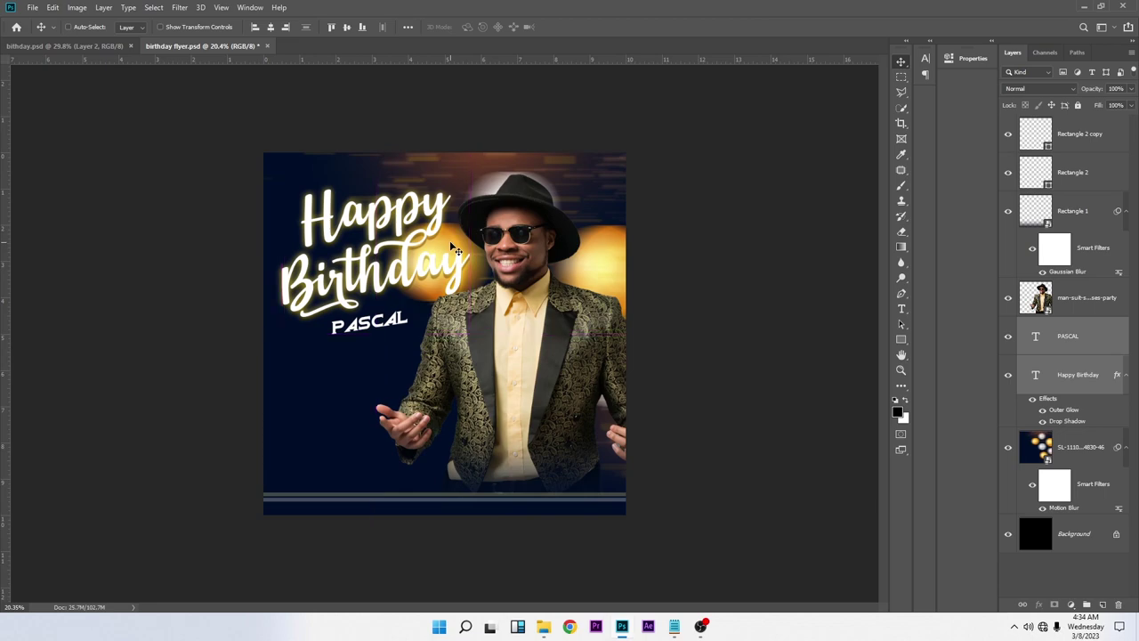
{"action": "key", "text": "ctrl+t"}
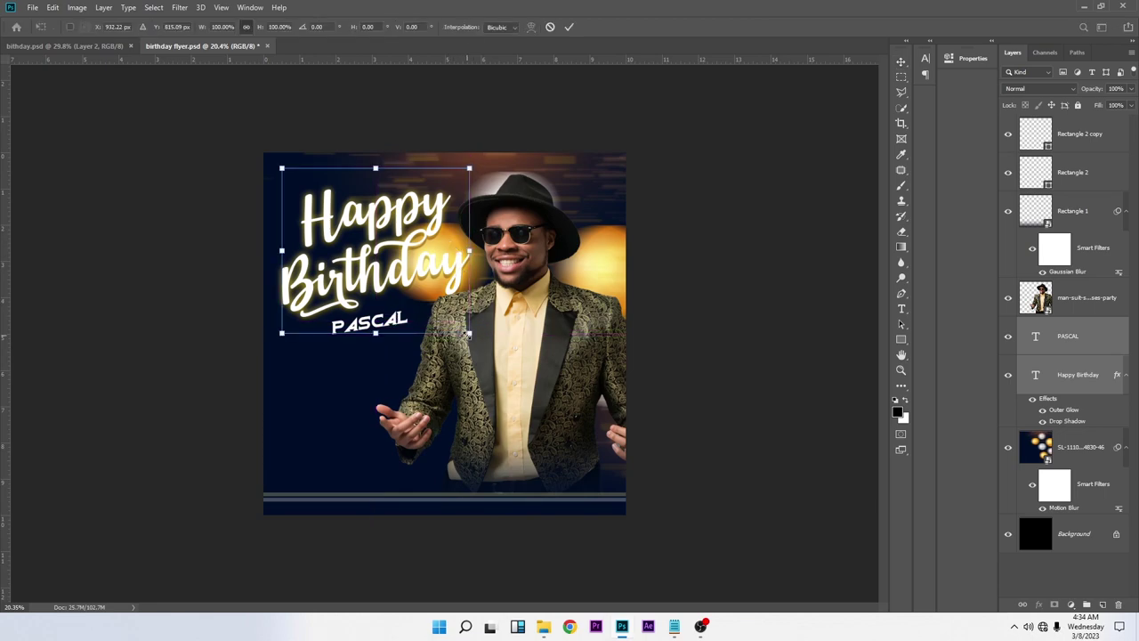
{"action": "left_click_drag", "start_coordinate": [469, 334], "coordinate": [475, 341]}
{"action": "key", "text": "Return"}
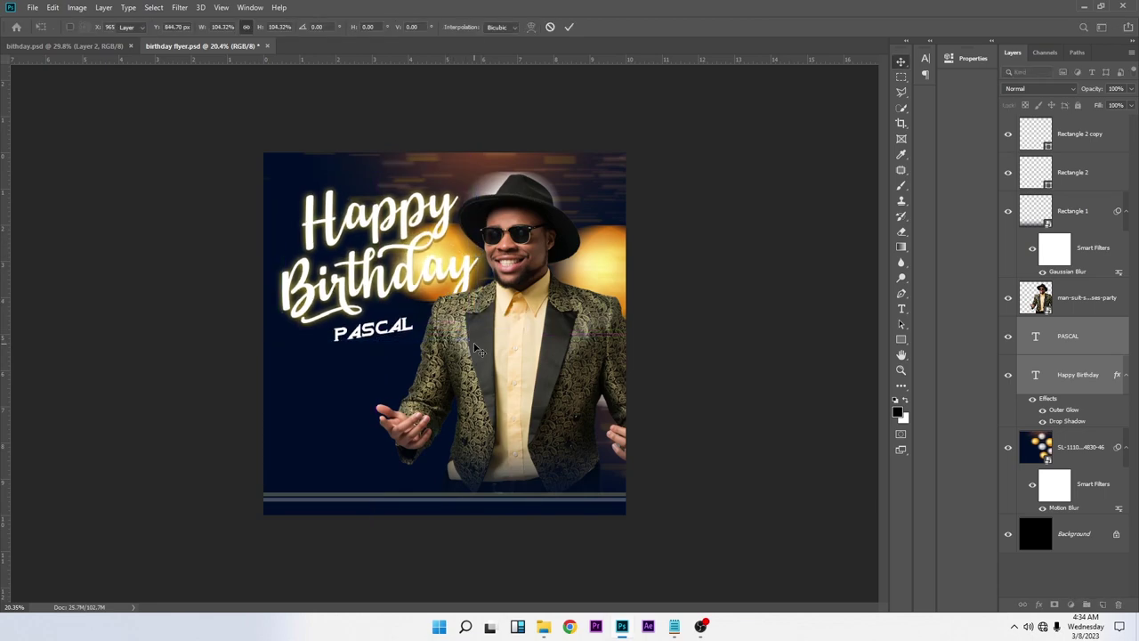
{"action": "key", "text": "ctrl+s"}
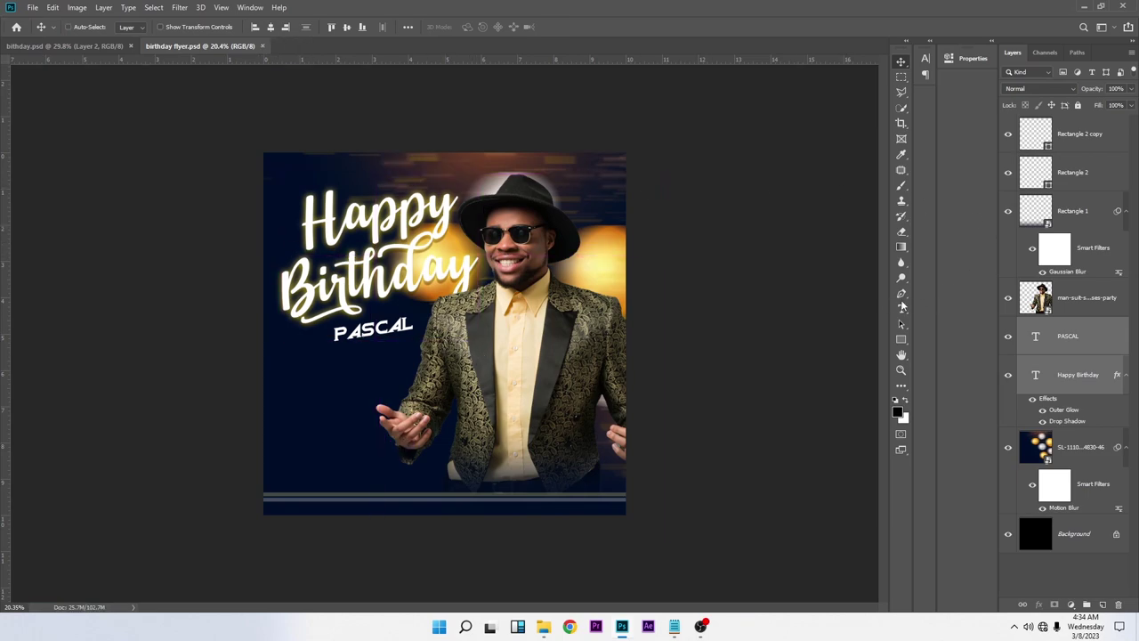
Type the date 08 MARCH 2023 on three lines below the name.
{"action": "left_click", "coordinate": [901, 309]}
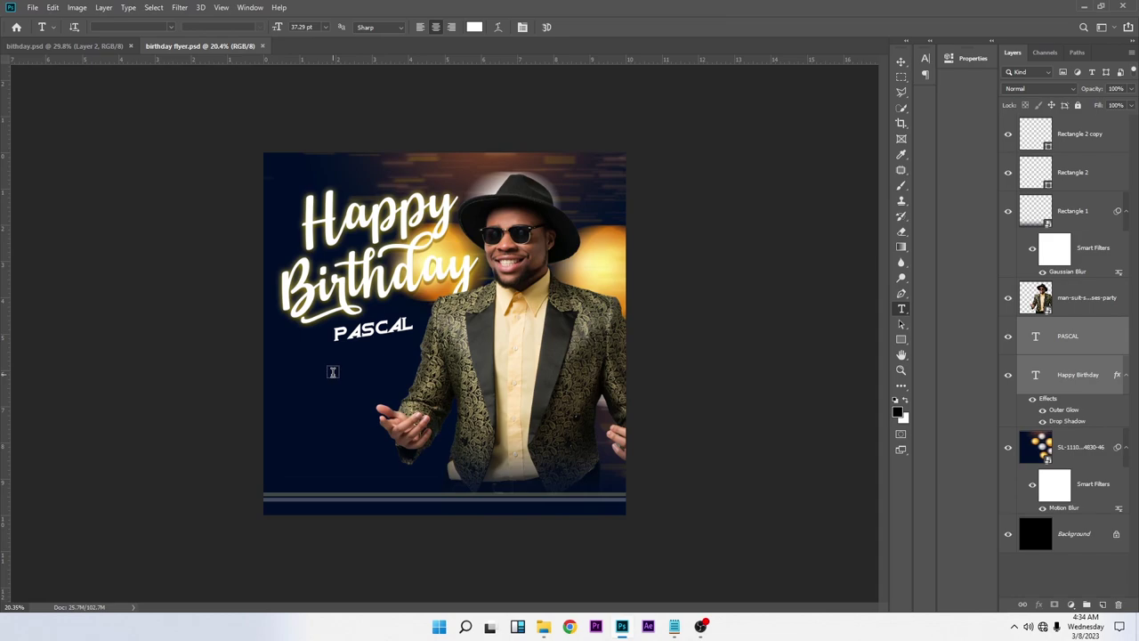
{"action": "left_click", "coordinate": [332, 372]}
{"action": "key", "text": "BackSpace"}
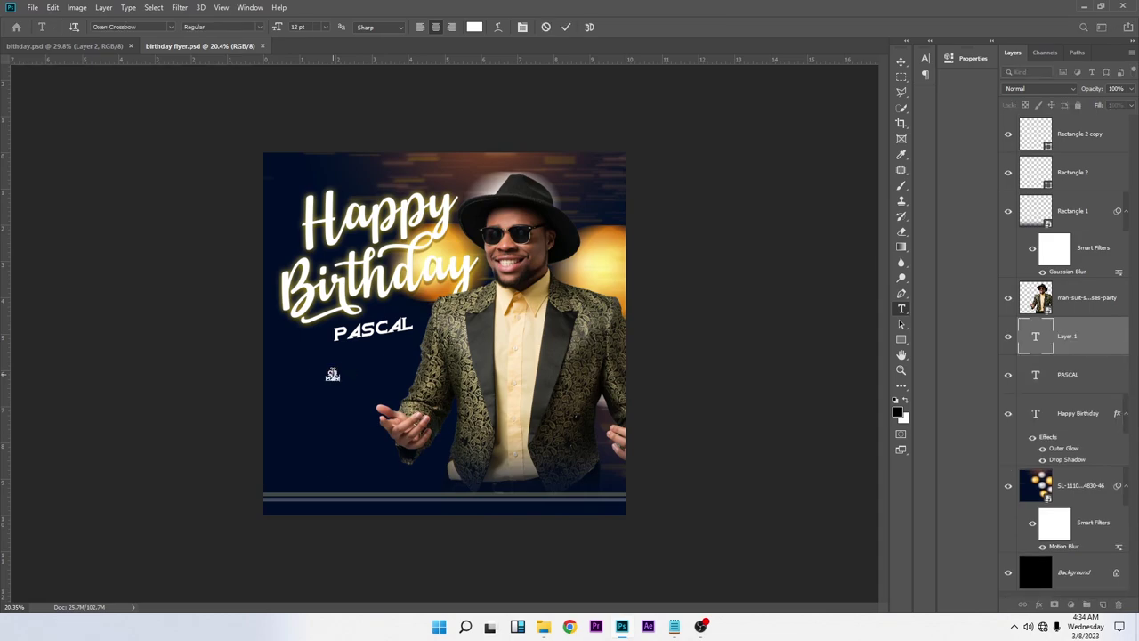
{"action": "type", "text": "MARCH"}
{"action": "left_click", "coordinate": [566, 26]}
Scale the date up to about 240% and select its 08 line for editing.
{"action": "key", "text": "ctrl+t"}
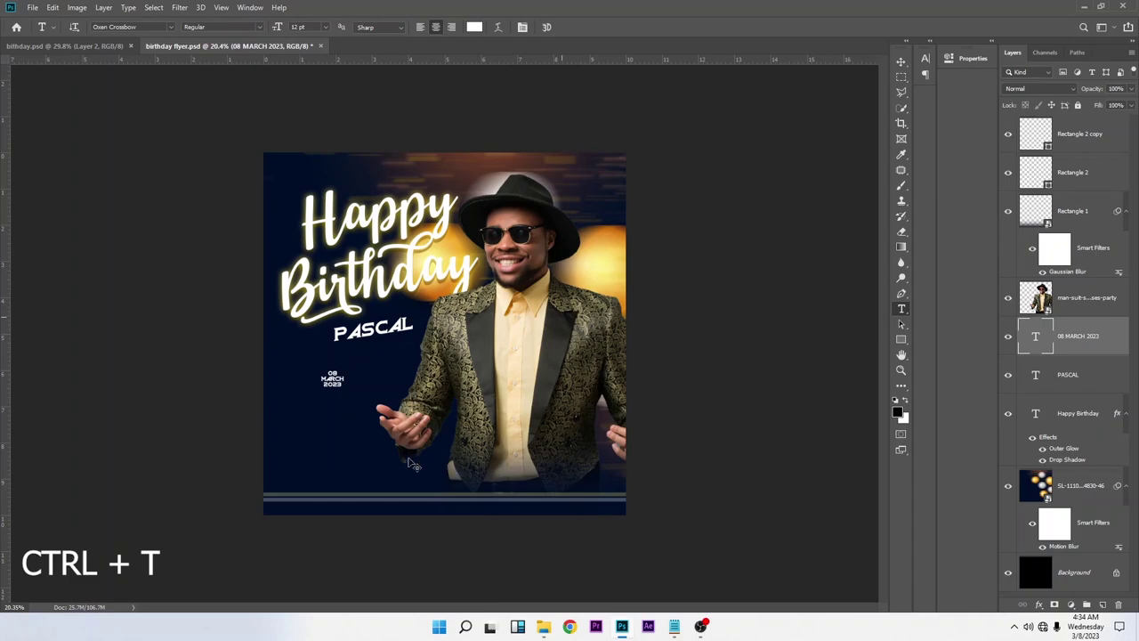
{"action": "left_click_drag", "start_coordinate": [332, 386], "coordinate": [330, 415]}
{"action": "key", "text": "Return"}
{"action": "key", "text": "t"}
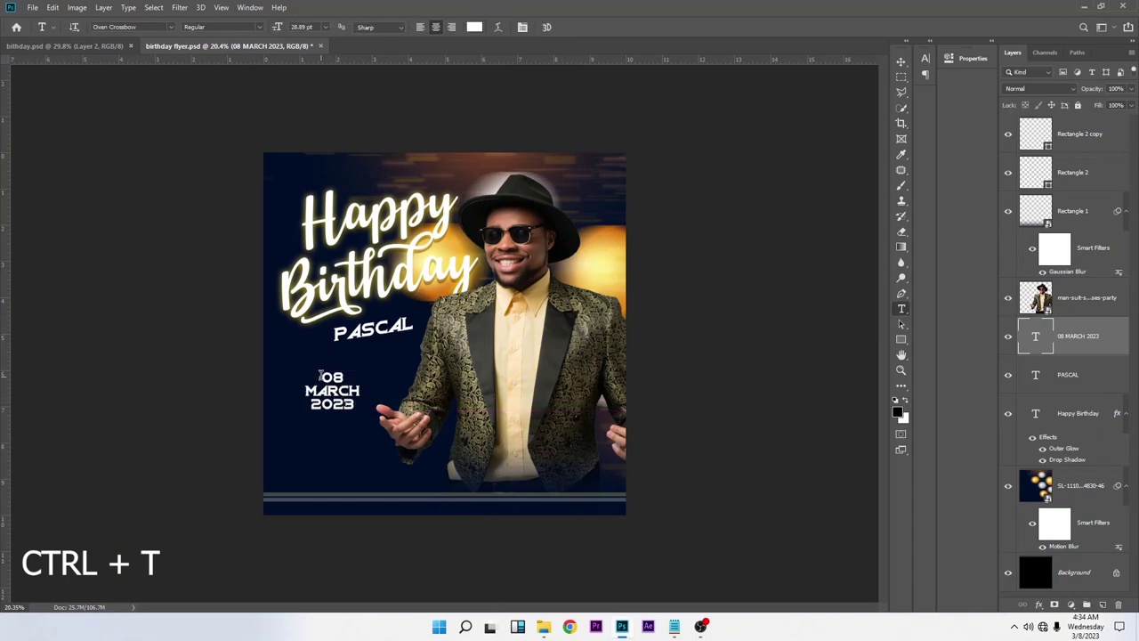
{"action": "left_click_drag", "start_coordinate": [322, 376], "coordinate": [332, 377]}
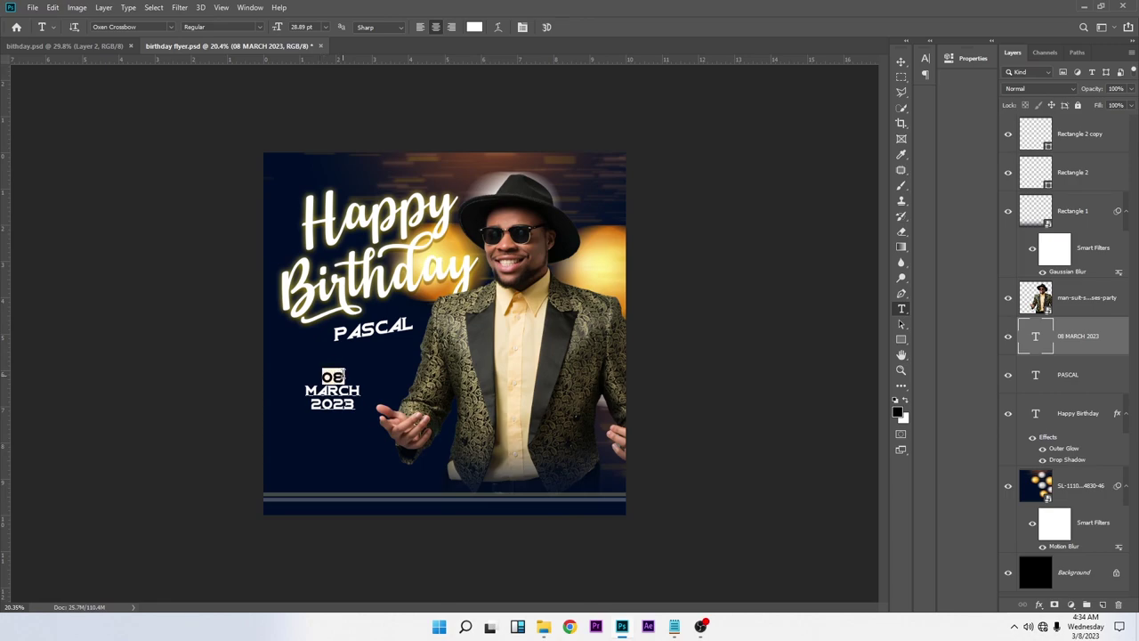
Enlarge the 08 and 2023 lines of the date in the Character panel.
{"action": "left_click", "coordinate": [527, 31]}
{"action": "left_click_drag", "start_coordinate": [793, 90], "coordinate": [819, 90]}
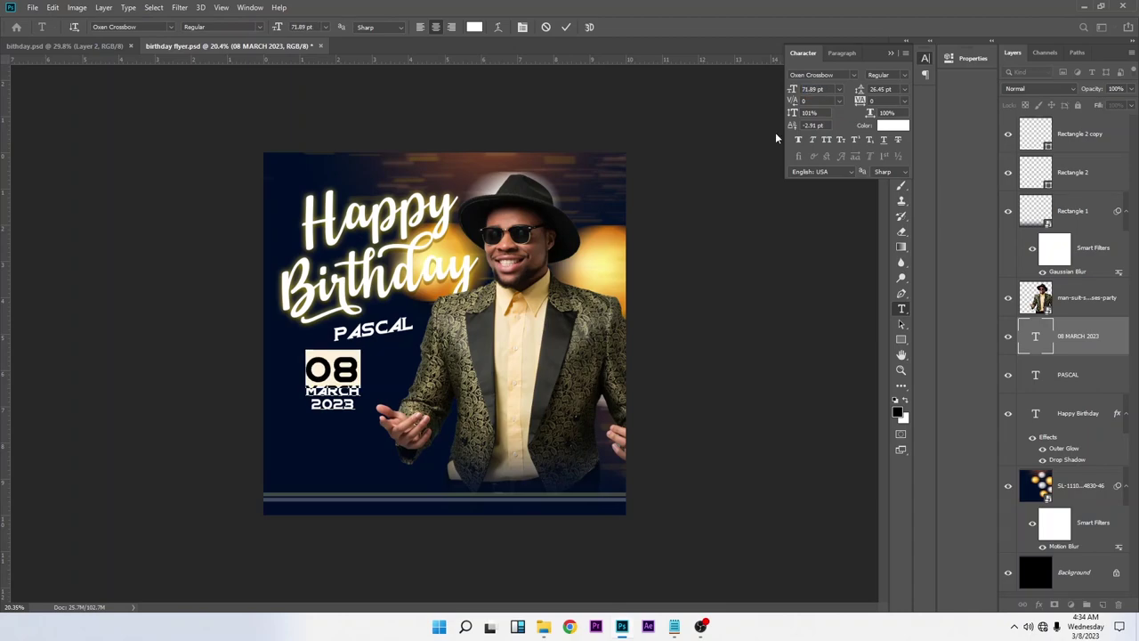
{"action": "left_click", "coordinate": [319, 398]}
{"action": "left_click_drag", "start_coordinate": [311, 403], "coordinate": [357, 402]}
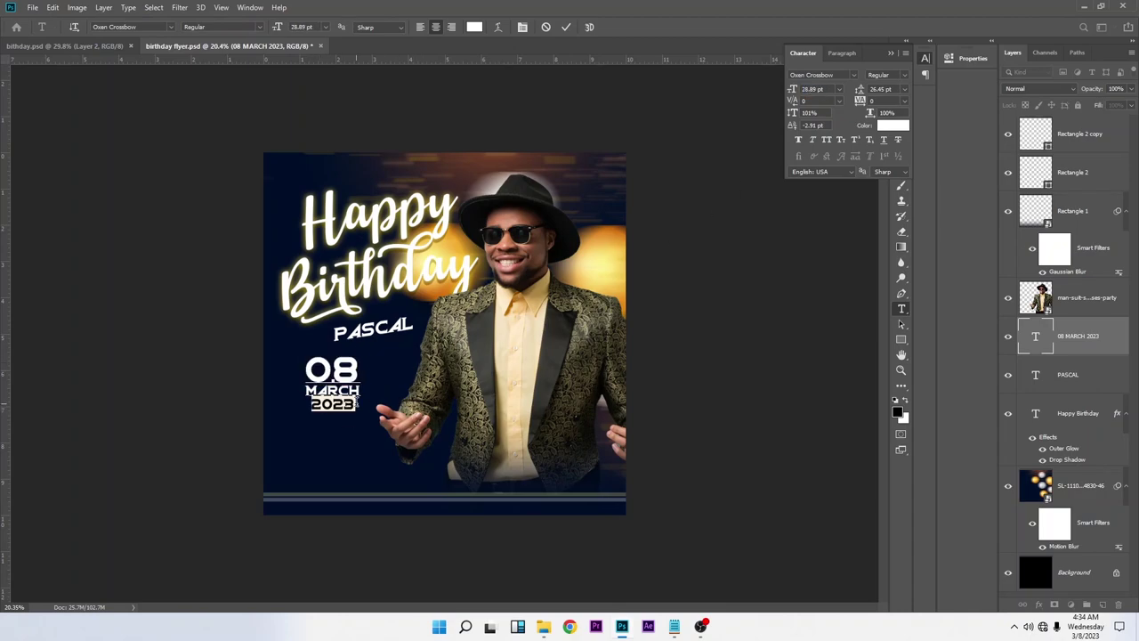
{"action": "left_click_drag", "start_coordinate": [795, 92], "coordinate": [802, 92]}
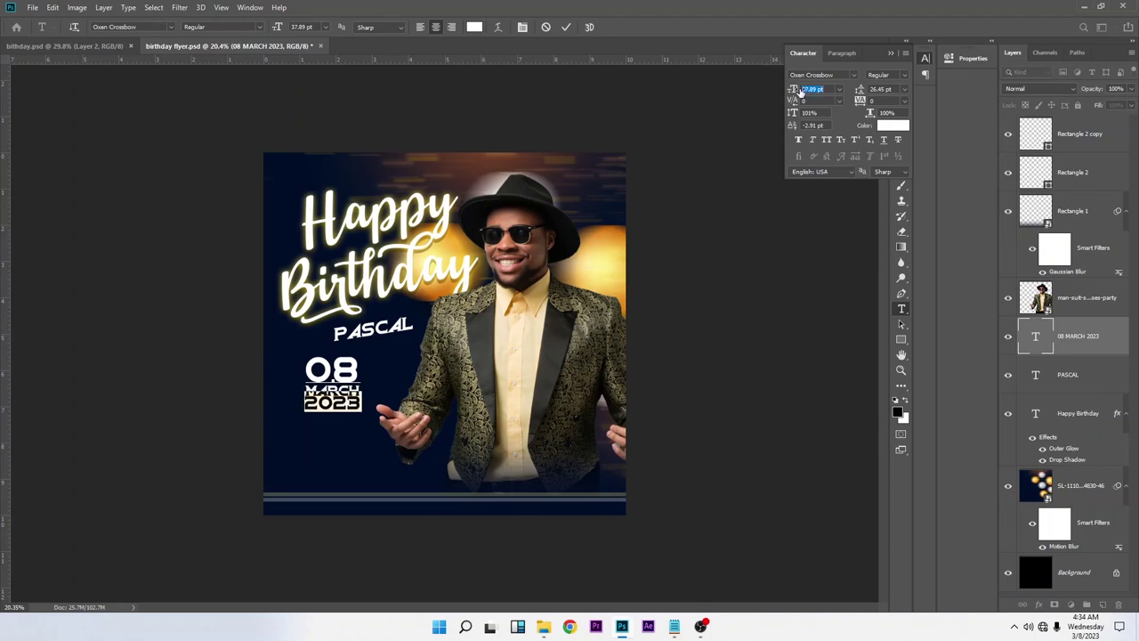
Set the date's leading to 31.45 pt and commit the edits.
{"action": "left_click", "coordinate": [844, 86]}
{"action": "left_click_drag", "start_coordinate": [861, 91], "coordinate": [861, 90]}
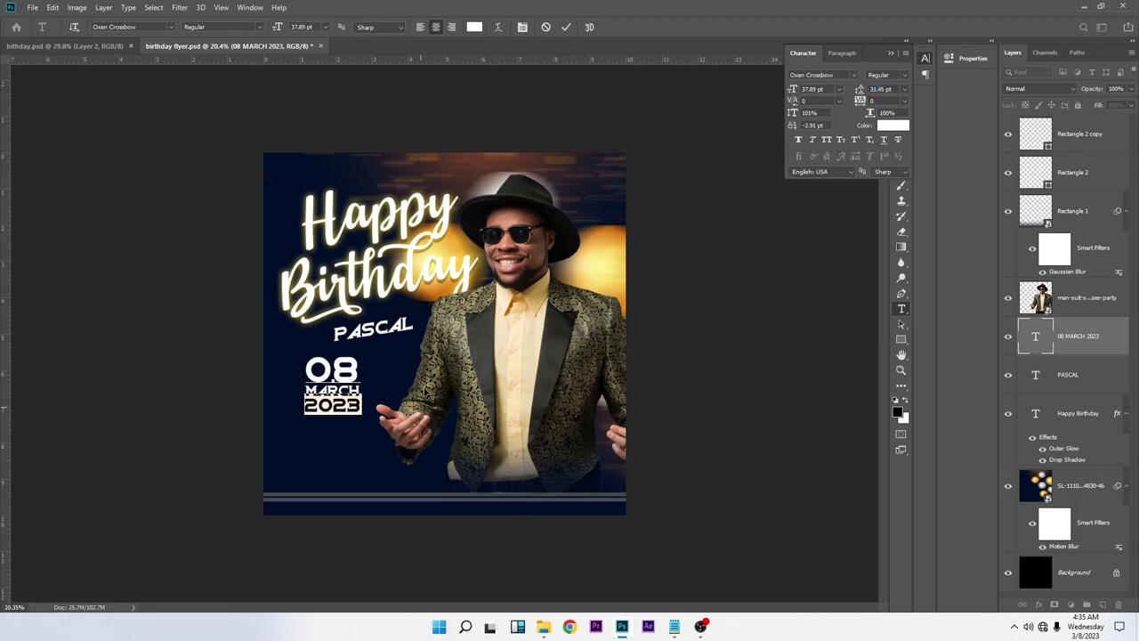
{"action": "left_click", "coordinate": [566, 28]}
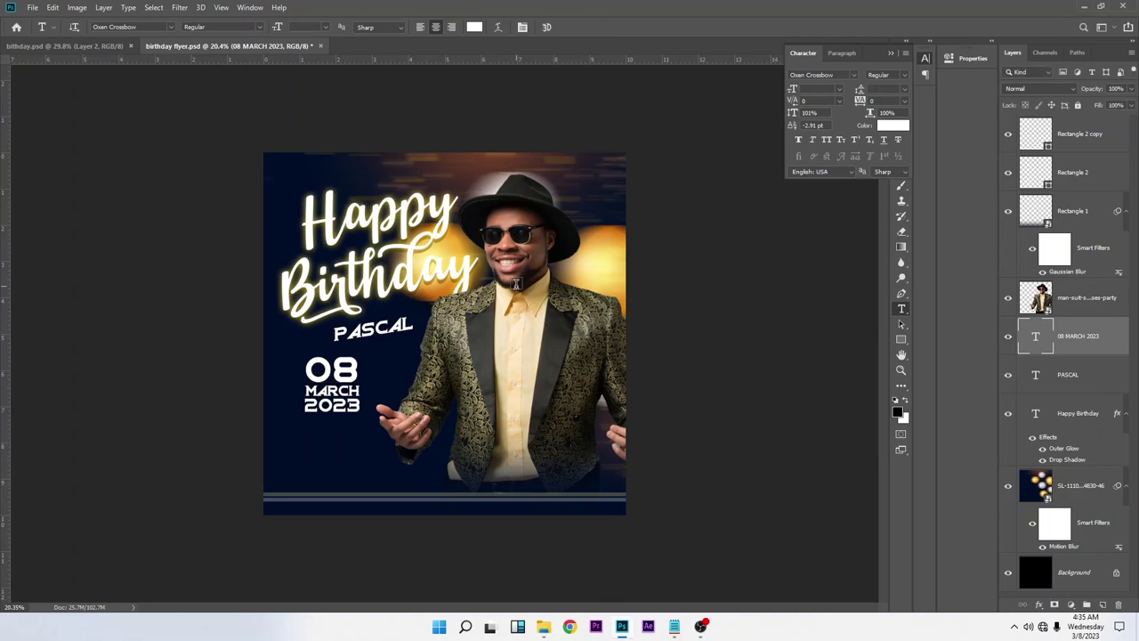
{"action": "left_click", "coordinate": [890, 54]}
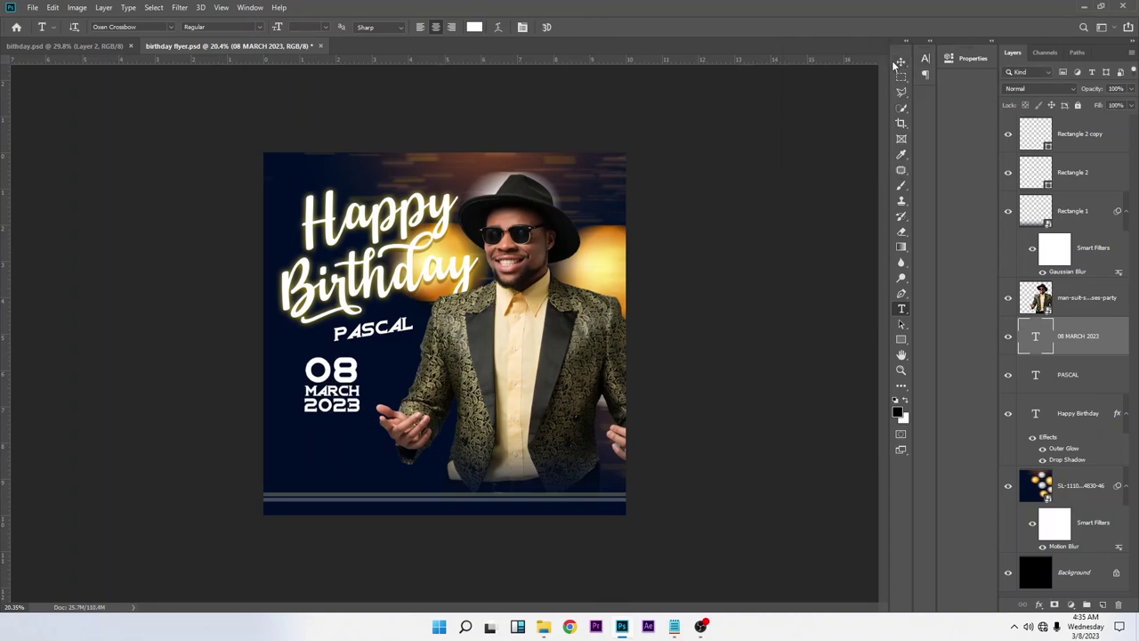
{"action": "left_click", "coordinate": [901, 62]}
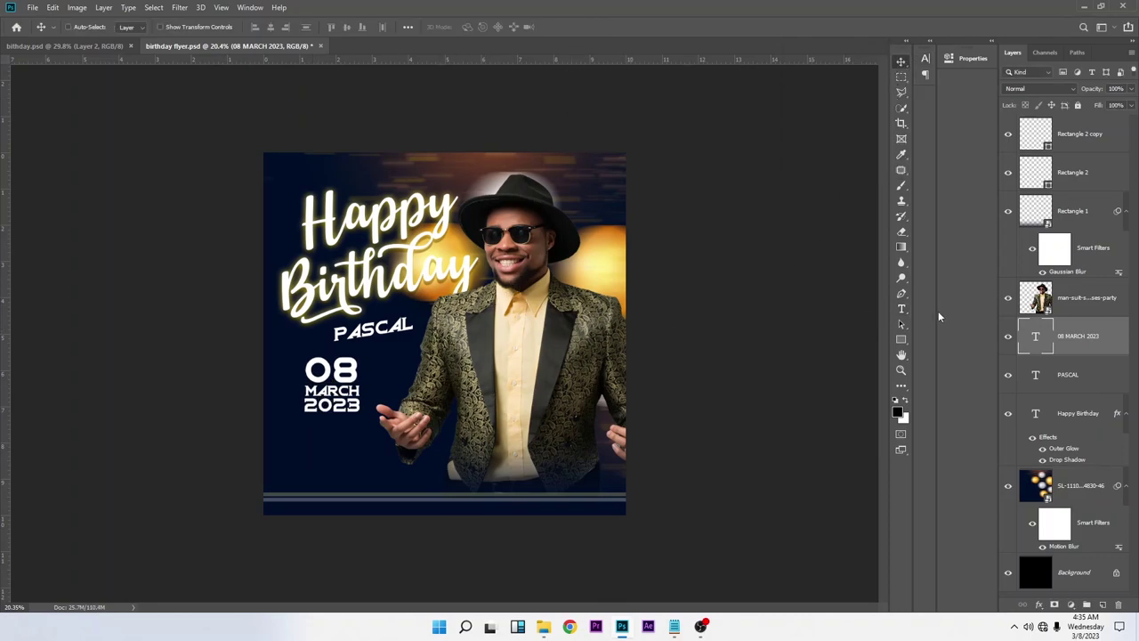
Colour the date text pale yellow fdef91, sampled from the golden balloon glow.
{"action": "left_click", "coordinate": [901, 311]}
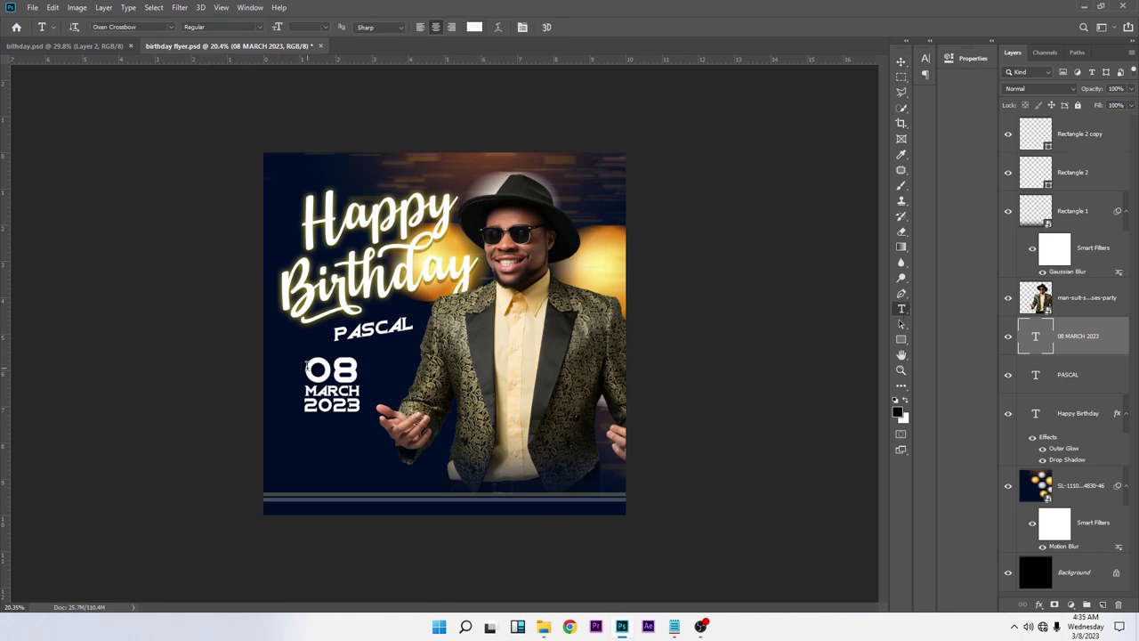
{"action": "left_click_drag", "start_coordinate": [300, 366], "coordinate": [361, 411]}
{"action": "left_click", "coordinate": [474, 27]}
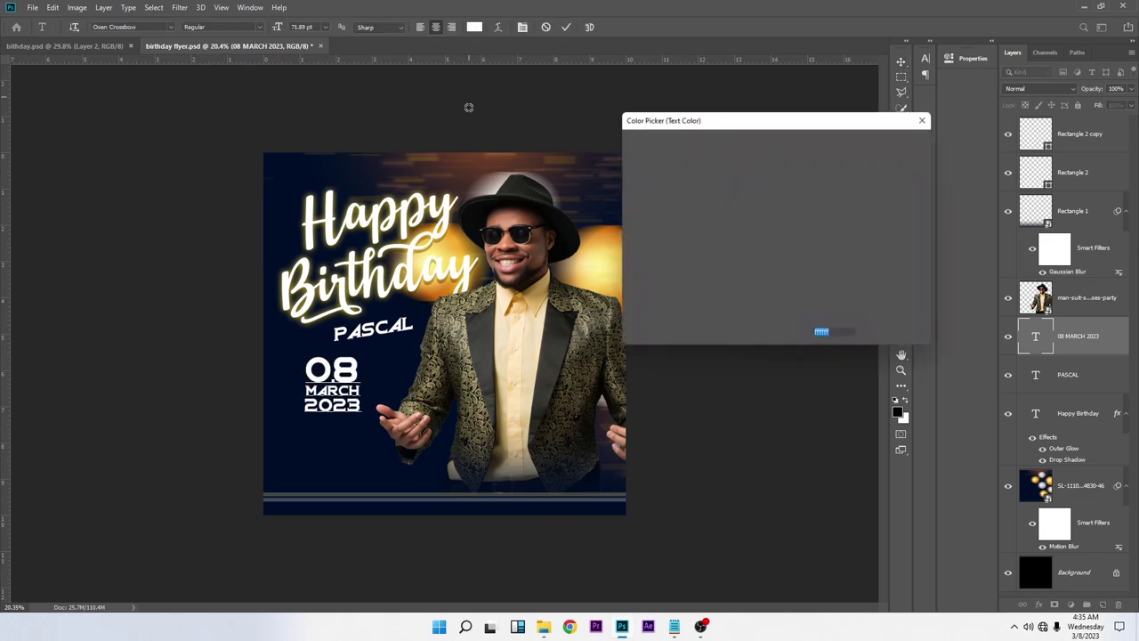
{"action": "left_click", "coordinate": [598, 260]}
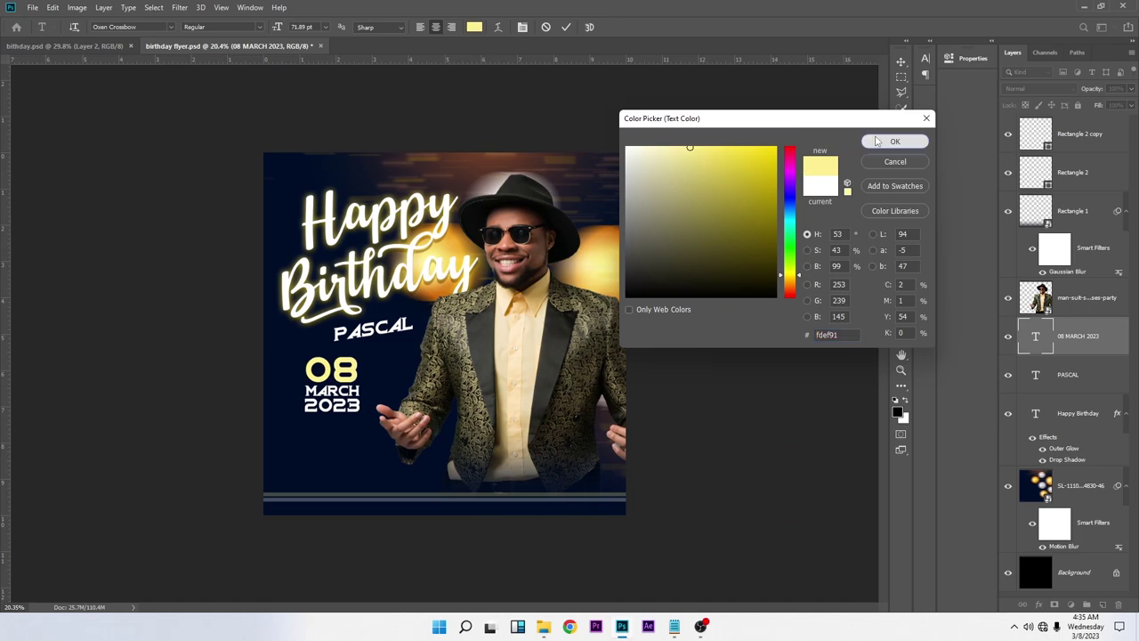
{"action": "left_click", "coordinate": [895, 142]}
{"action": "left_click", "coordinate": [901, 61]}
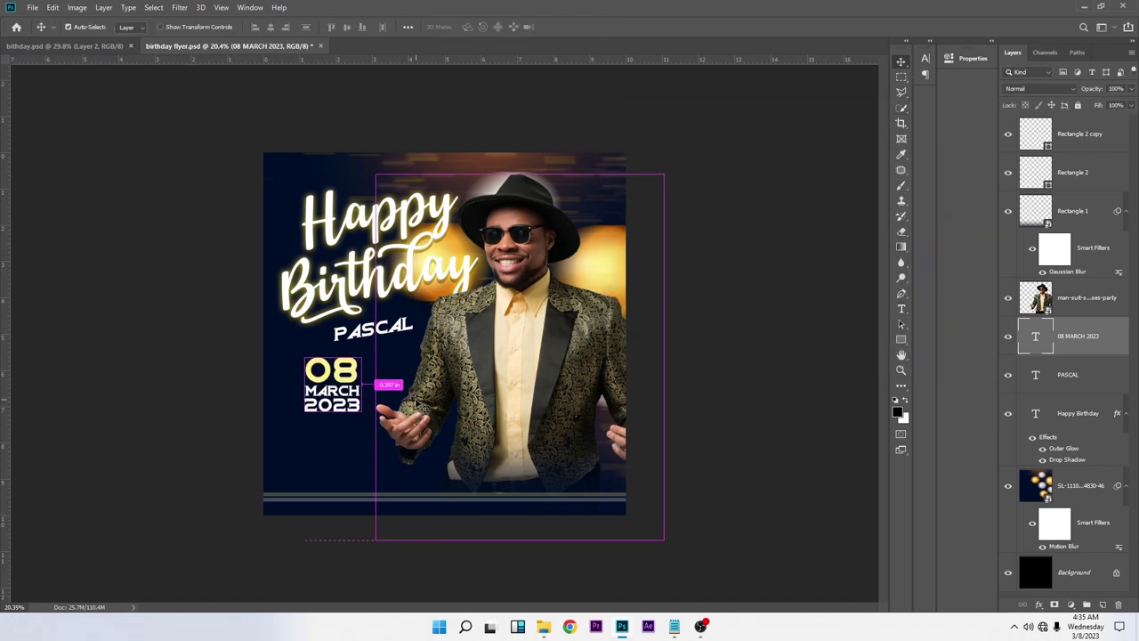
Rotate the date block about -12 degrees to match the headline, then save.
{"action": "key", "text": "ctrl+t"}
{"action": "right_click", "coordinate": [343, 392]}
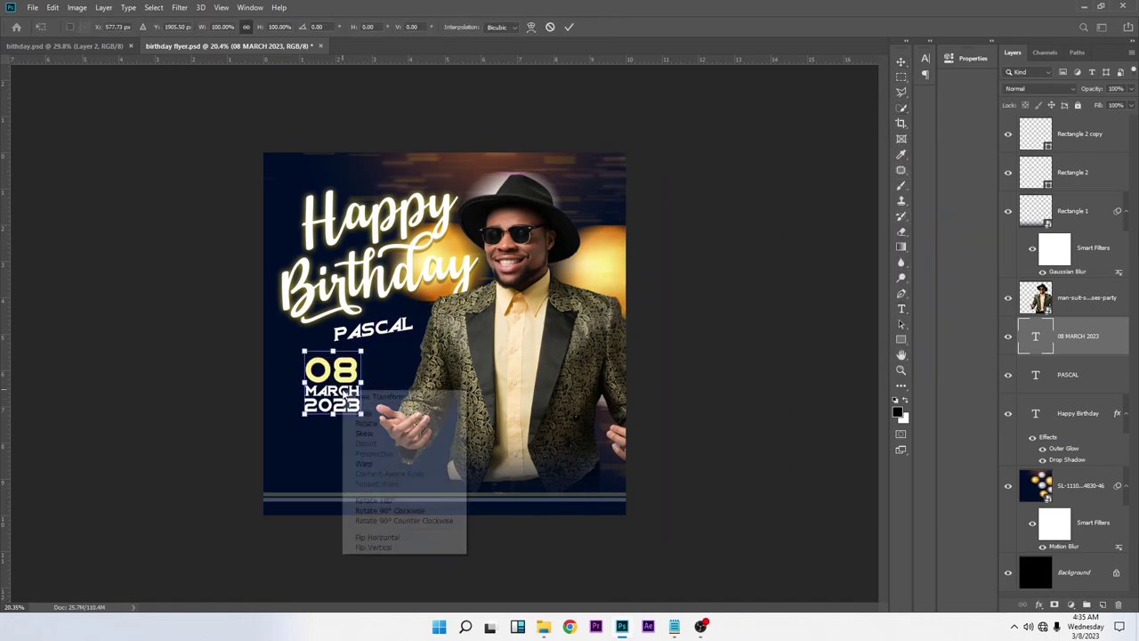
{"action": "left_click", "coordinate": [388, 425]}
{"action": "left_click_drag", "start_coordinate": [365, 396], "coordinate": [343, 384]}
{"action": "key", "text": "Escape"}
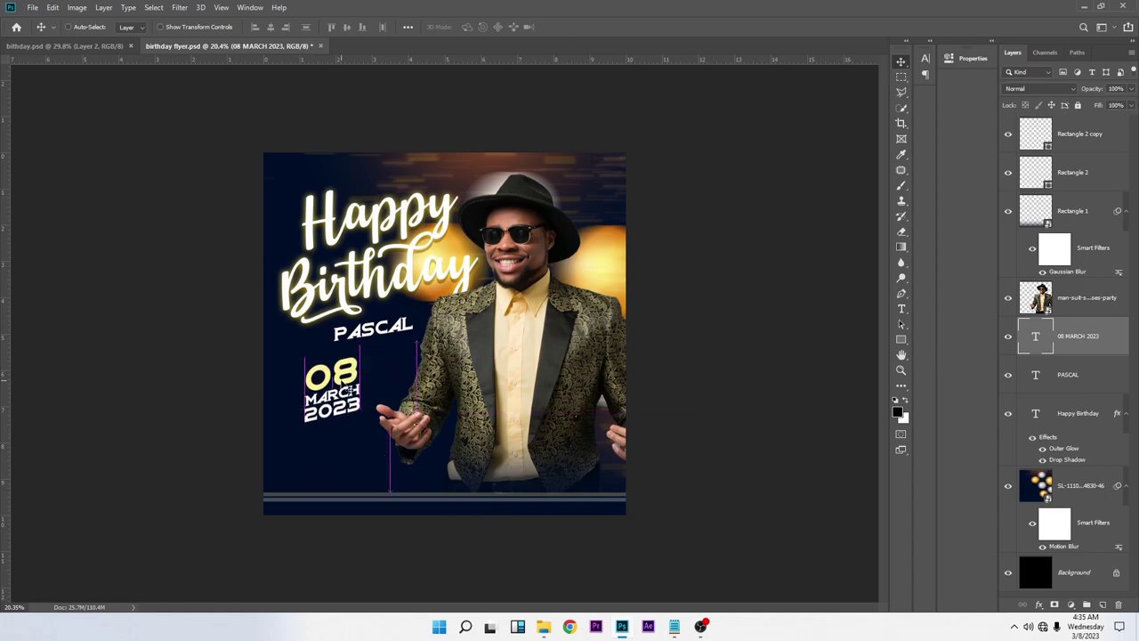
{"action": "key", "text": "ctrl+s"}
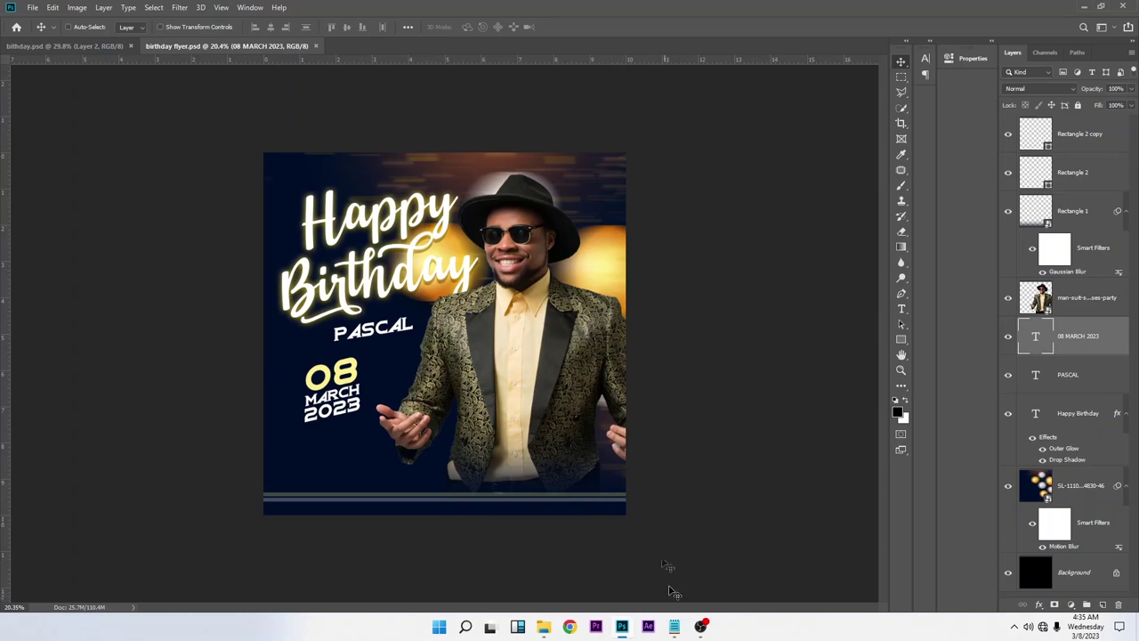
Copy the 'Many happy returns…' wish sentence from the Notepad flyer notes, then minimize Notepad.
{"action": "left_click", "coordinate": [675, 627]}
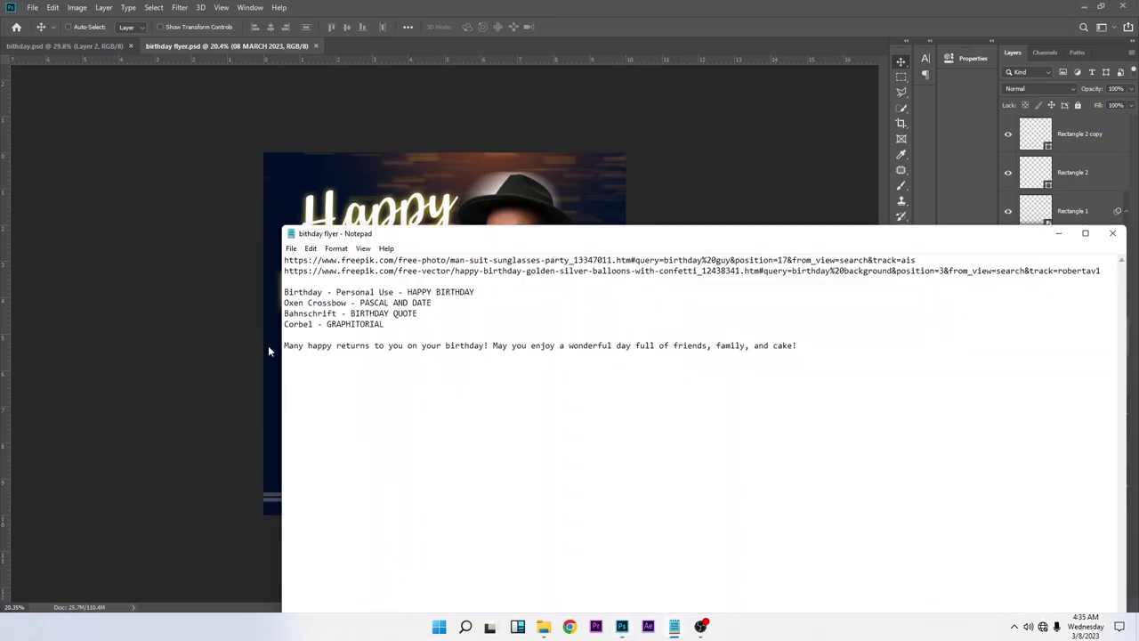
{"action": "left_click", "coordinate": [665, 333]}
{"action": "left_click_drag", "start_coordinate": [827, 337], "coordinate": [829, 345]}
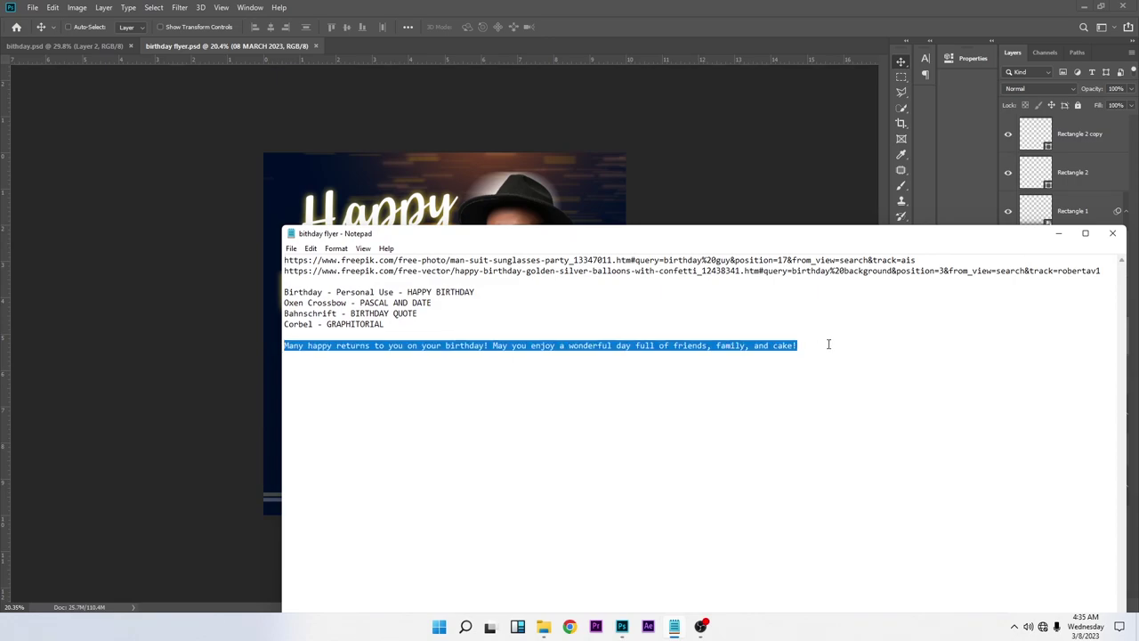
{"action": "left_click", "coordinate": [1058, 233]}
Paste the copied birthday wish as a new text layer low on the flyer.
{"action": "left_click", "coordinate": [901, 308]}
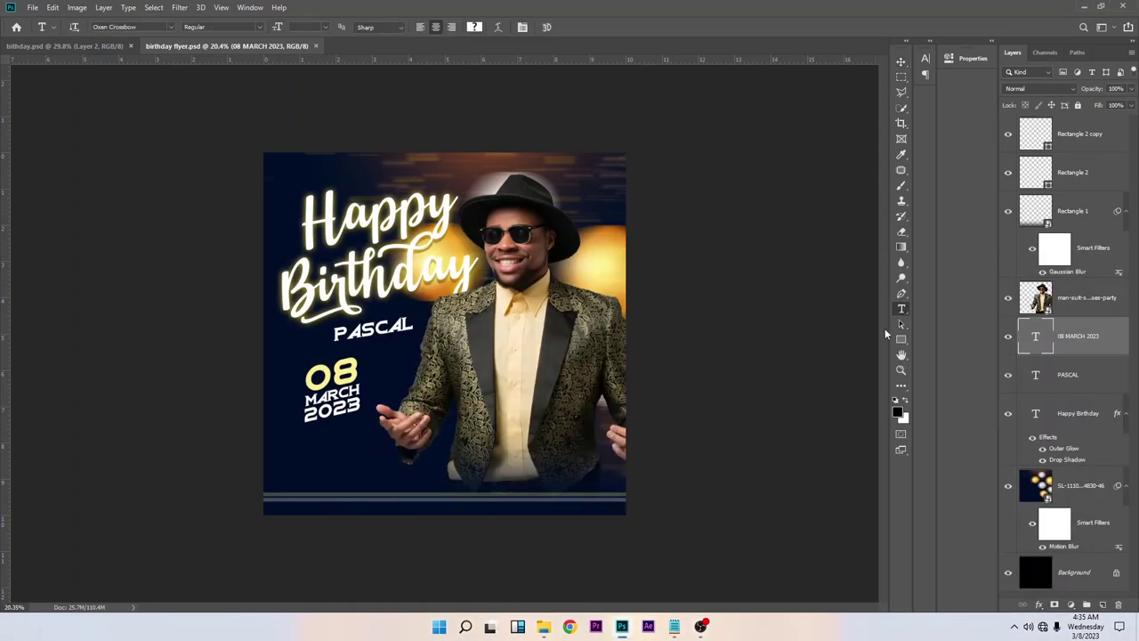
{"action": "left_click", "coordinate": [309, 456]}
{"action": "key", "text": "ctrl+v"}
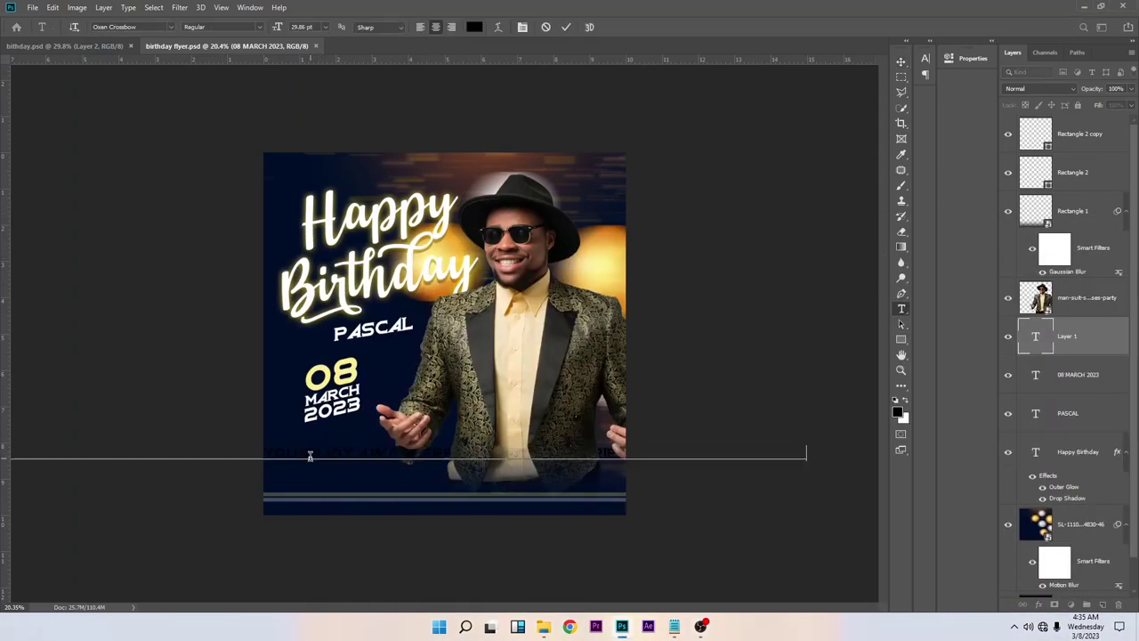
{"action": "left_click", "coordinate": [563, 27]}
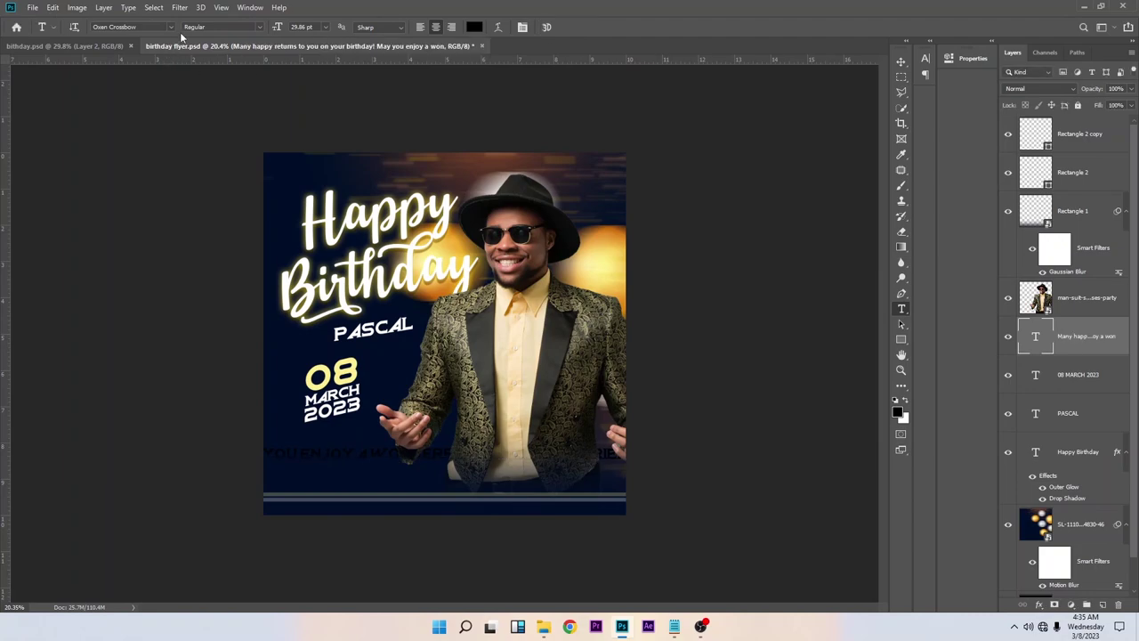
Set the wish text to Arial in white.
{"action": "left_click", "coordinate": [171, 27]}
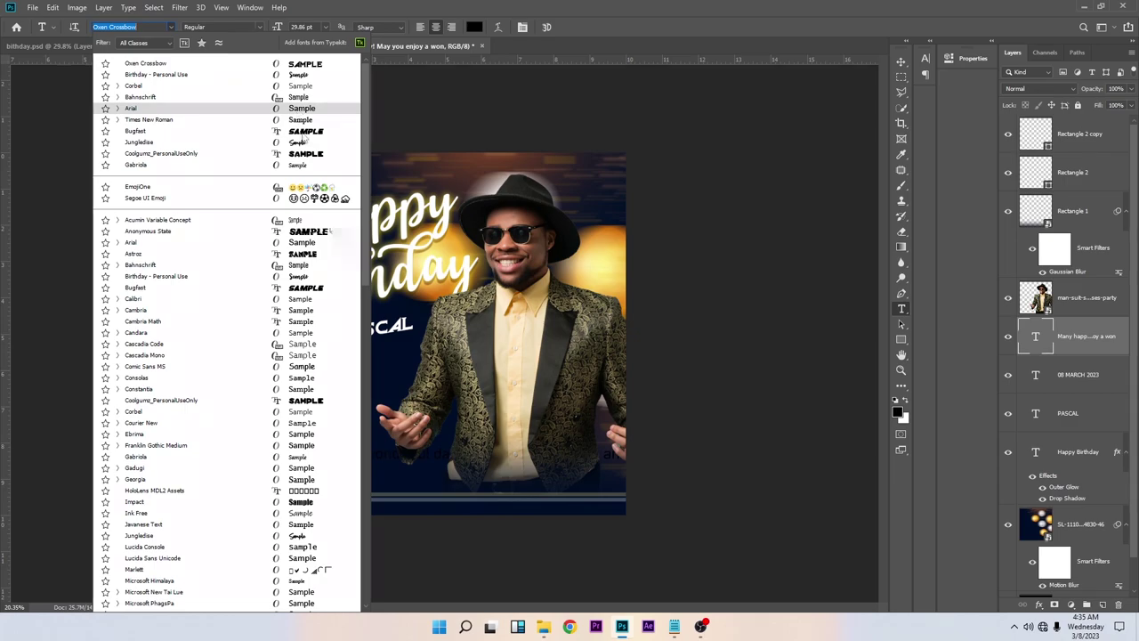
{"action": "left_click", "coordinate": [301, 108]}
{"action": "left_click", "coordinate": [474, 27]}
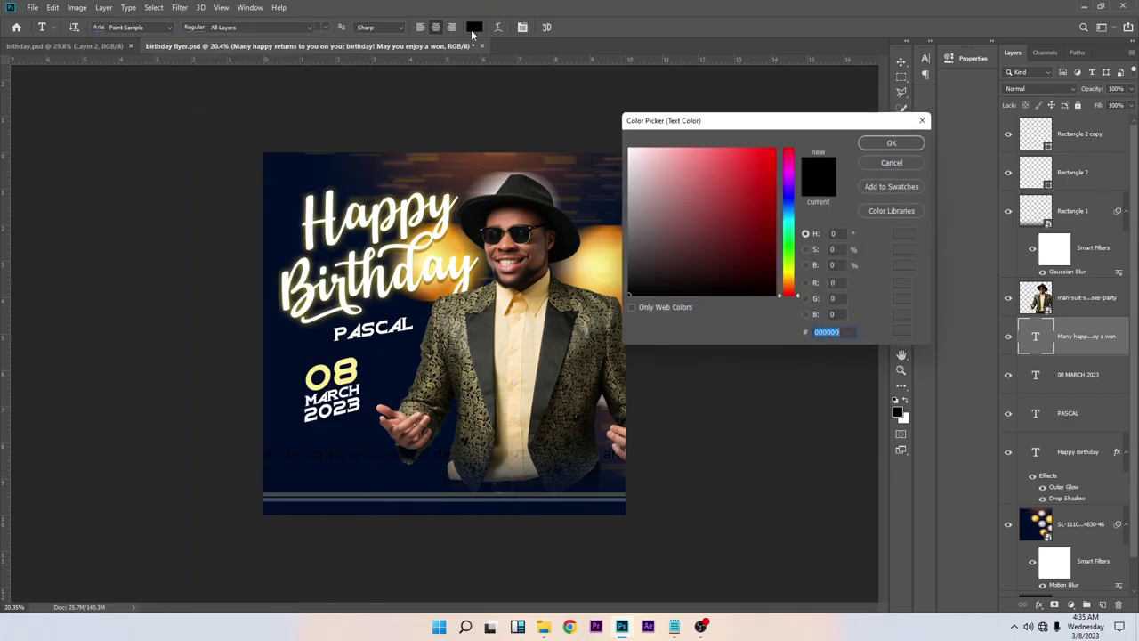
{"action": "left_click", "coordinate": [895, 161]}
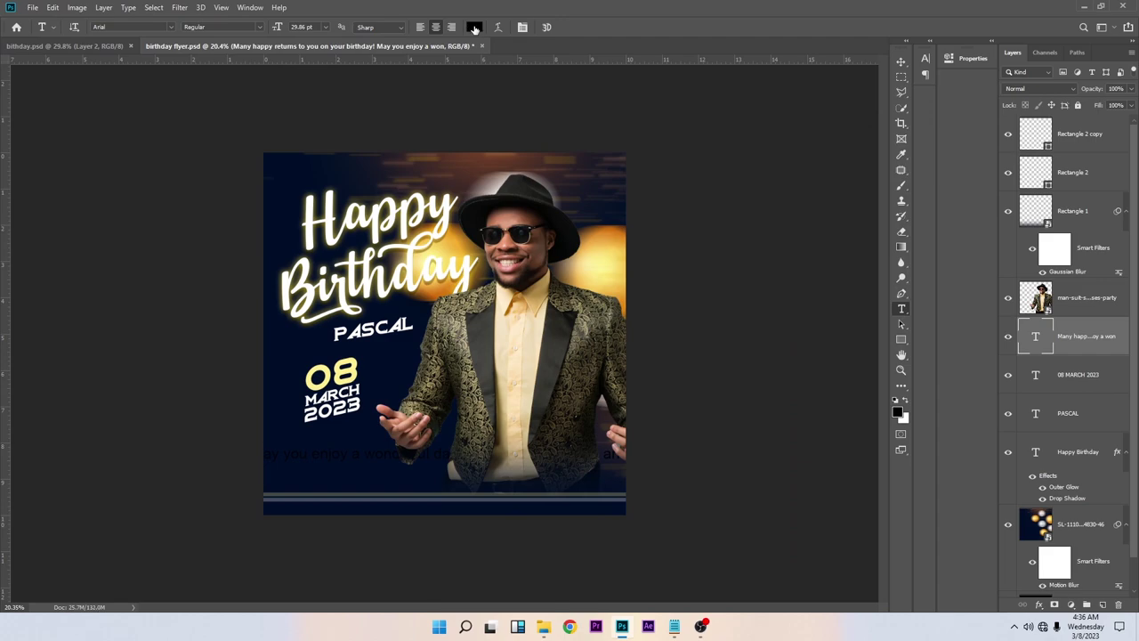
{"action": "left_click", "coordinate": [474, 26]}
{"action": "left_click_drag", "start_coordinate": [663, 162], "coordinate": [625, 147]}
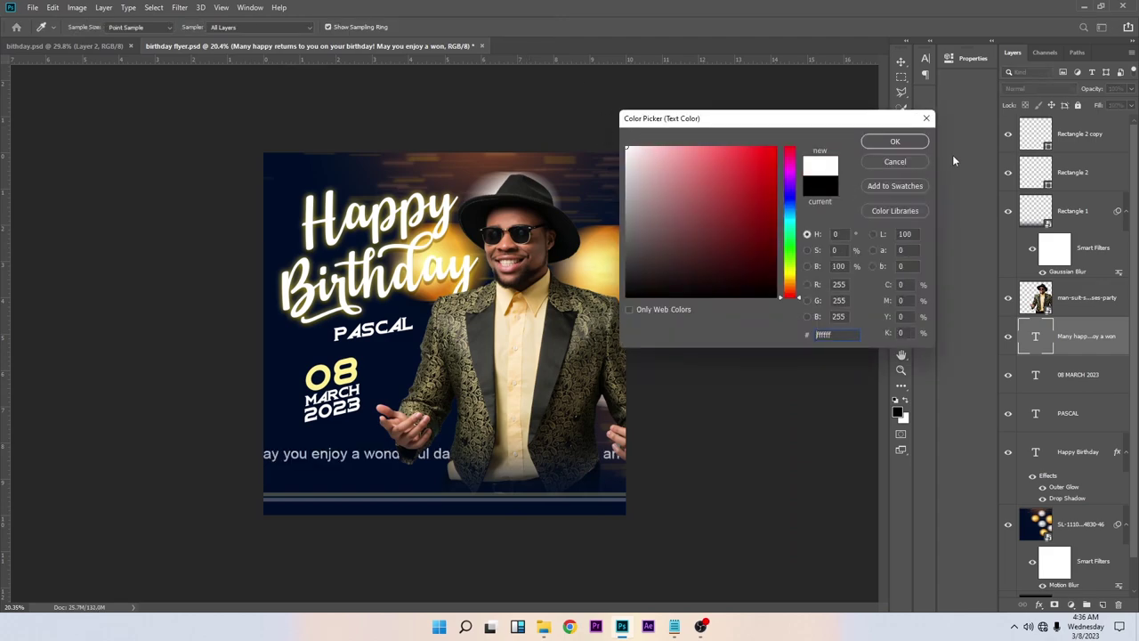
{"action": "left_click", "coordinate": [902, 143]}
Move the wish layer above Rectangle 1, scale it to about 55%, and centre it near the bottom.
{"action": "left_click", "coordinate": [900, 62]}
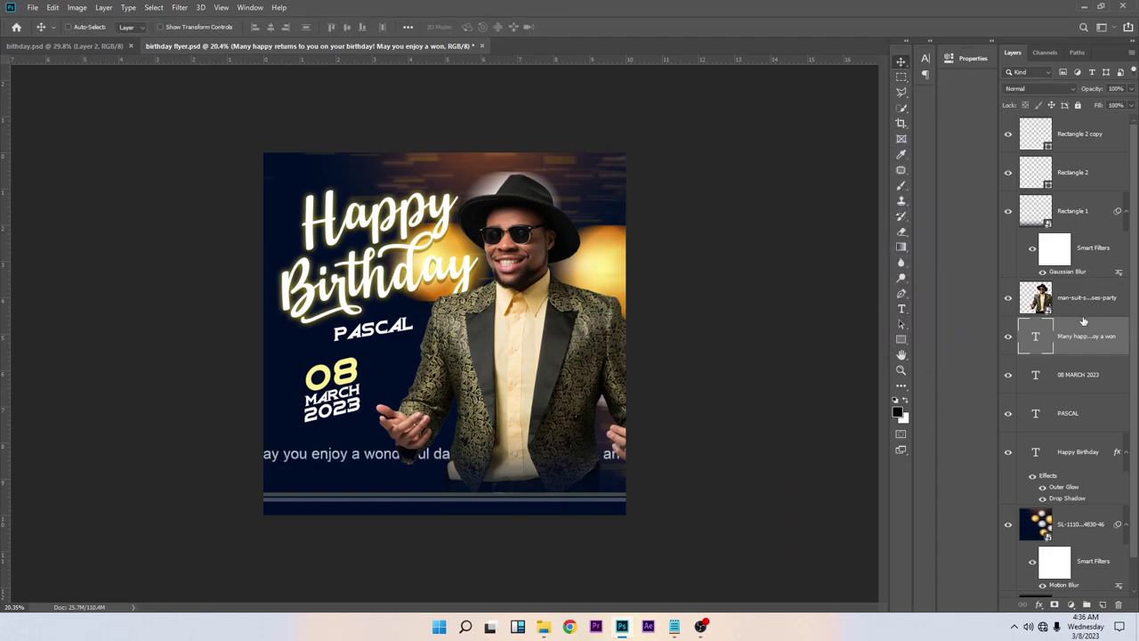
{"action": "left_click_drag", "start_coordinate": [1084, 330], "coordinate": [1068, 194]}
{"action": "left_click_drag", "start_coordinate": [390, 456], "coordinate": [668, 461]}
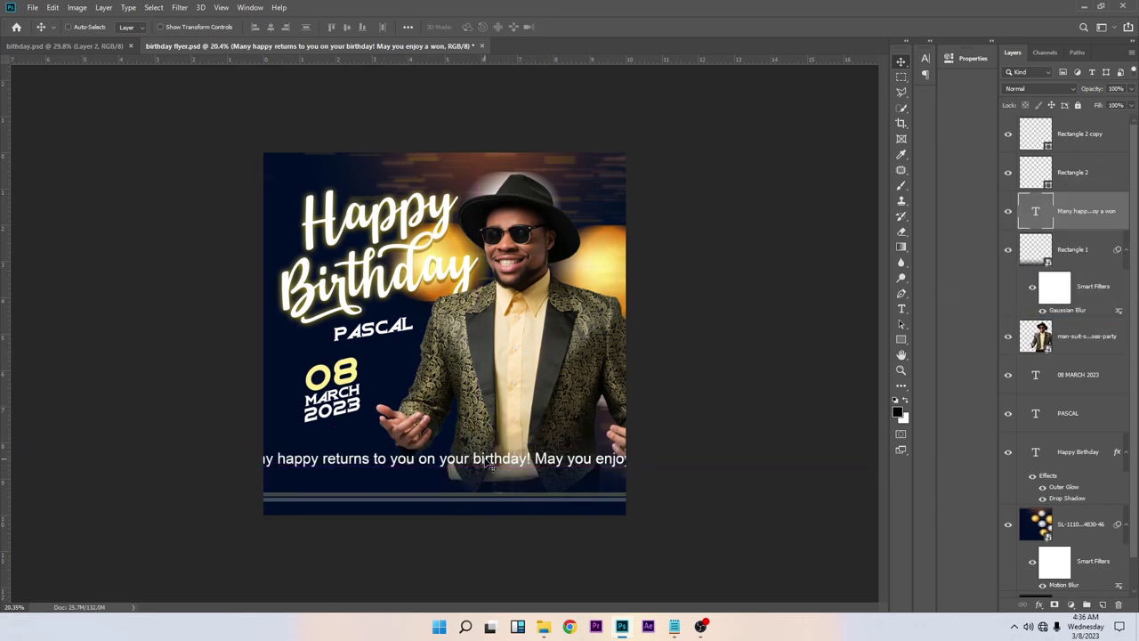
{"action": "key", "text": "ctrl+t"}
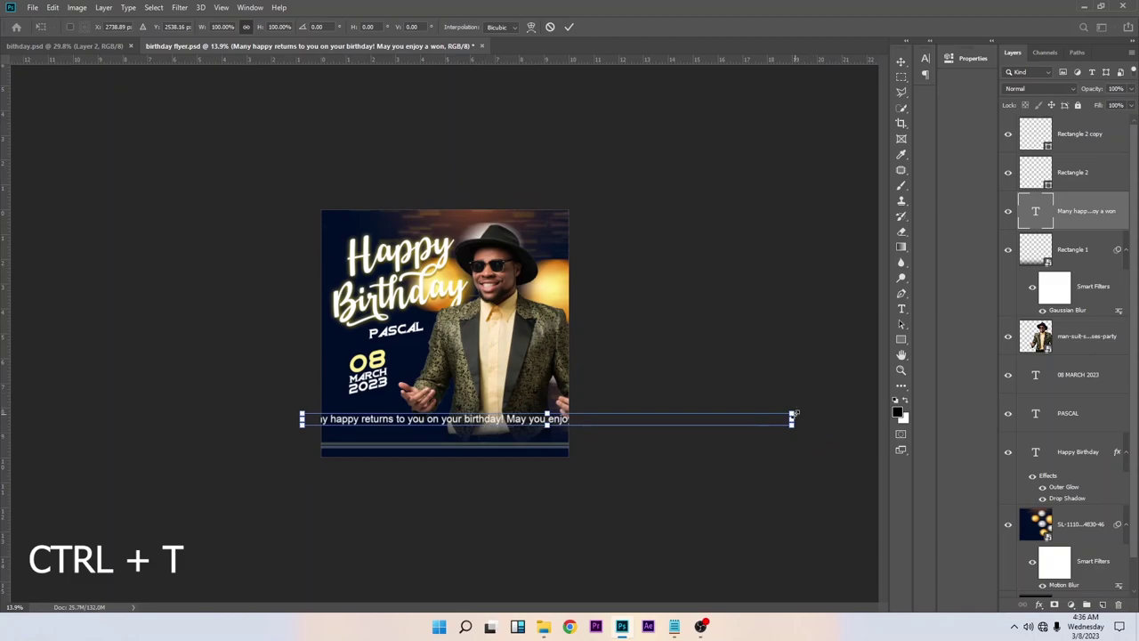
{"action": "left_click_drag", "start_coordinate": [795, 415], "coordinate": [570, 416]}
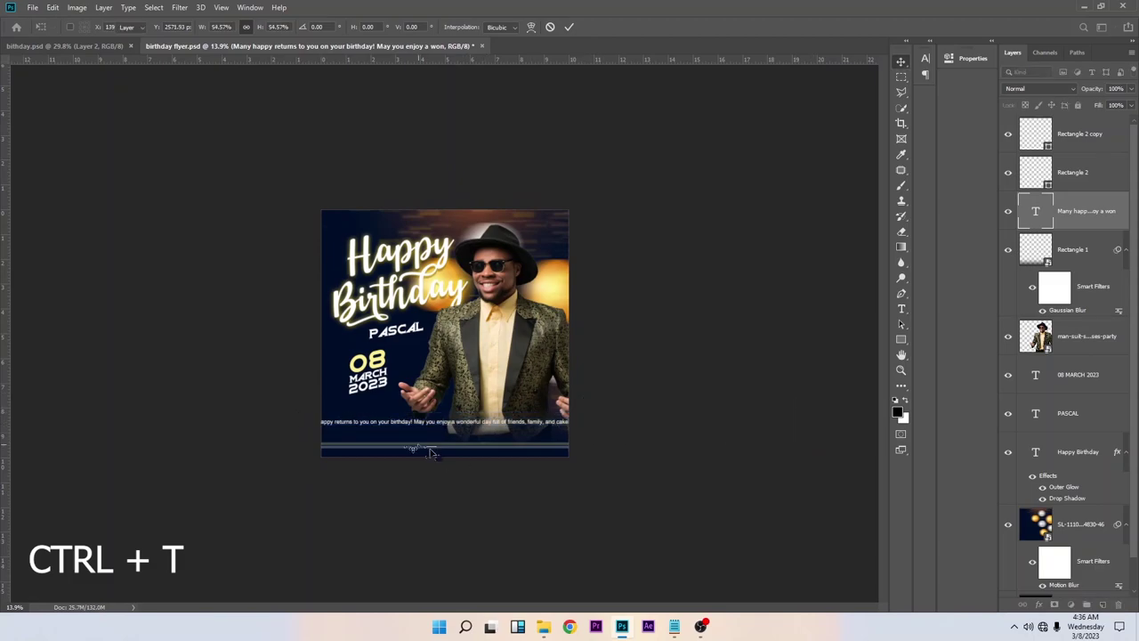
{"action": "key", "text": "Return"}
{"action": "left_click_drag", "start_coordinate": [403, 438], "coordinate": [432, 436]}
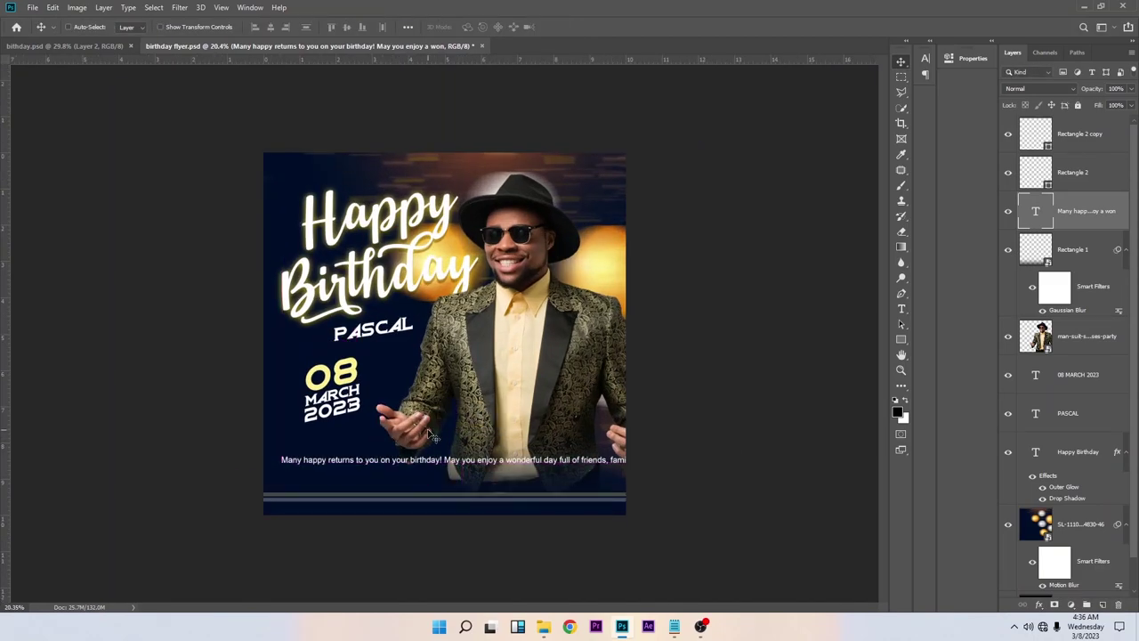
{"action": "key", "text": "t"}
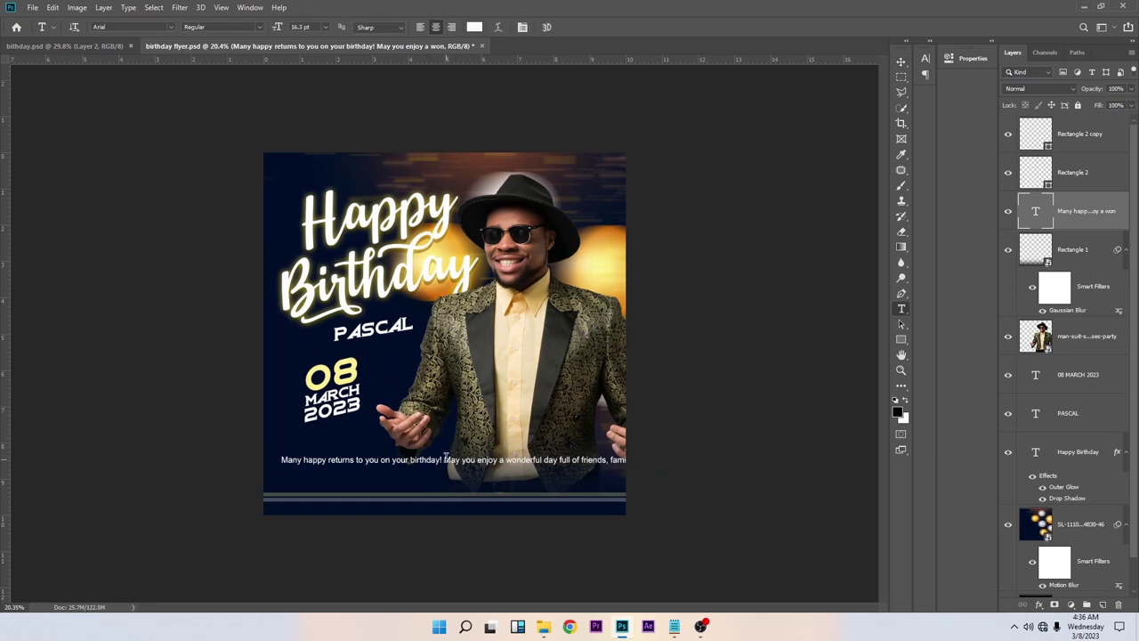
Break the wish text into separate lines after 'Many happy returns to' and 'birthday!'.
{"action": "left_click", "coordinate": [366, 459]}
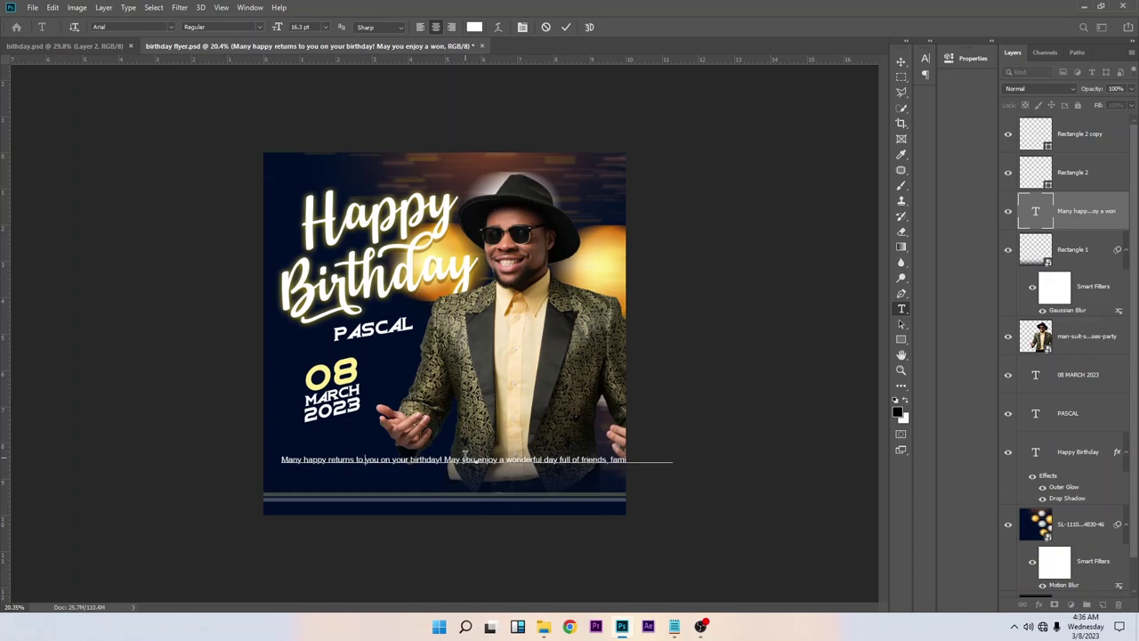
{"action": "key", "text": "Return"}
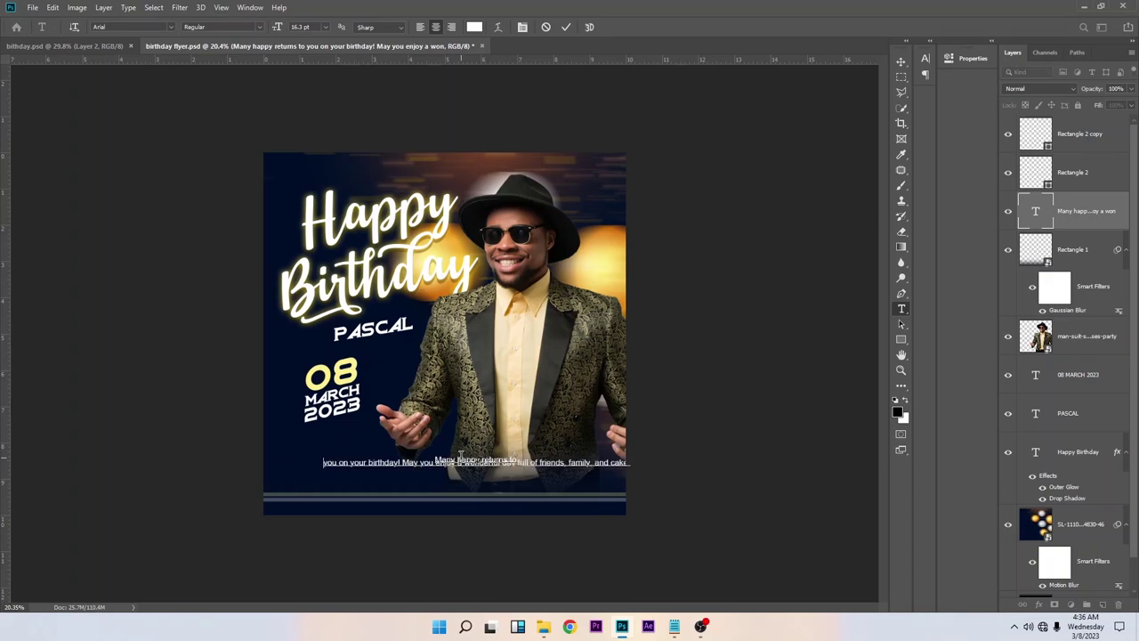
{"action": "left_click", "coordinate": [403, 462]}
{"action": "key", "text": "Return"}
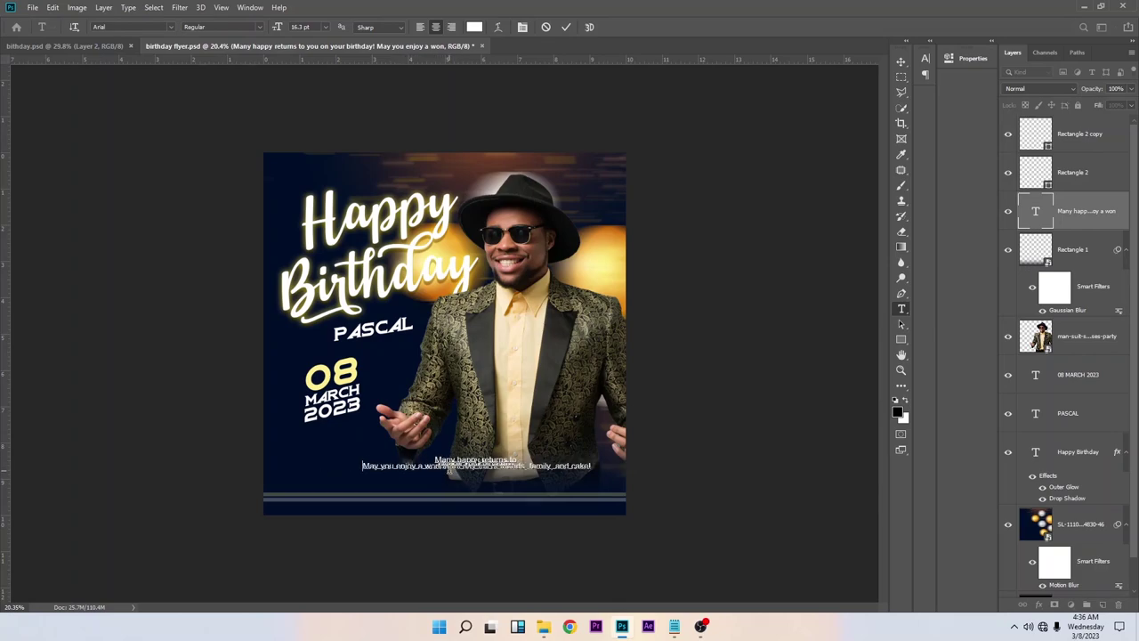
{"action": "key", "text": "Return"}
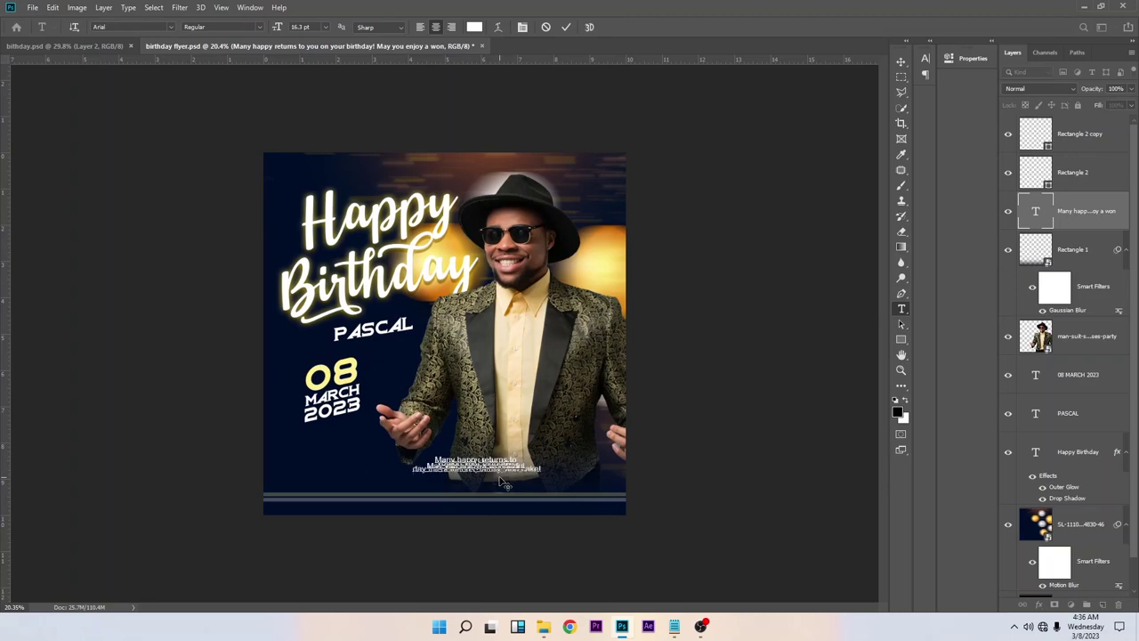
{"action": "left_click", "coordinate": [900, 61]}
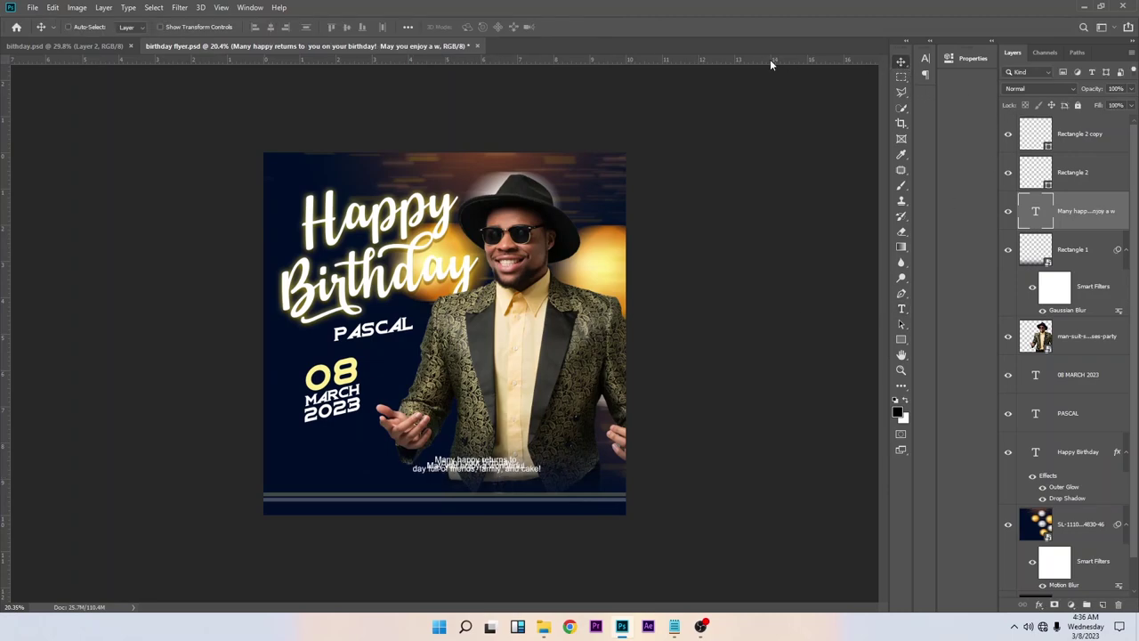
Increase the wish text's line spacing to about 17 pt.
{"action": "left_click", "coordinate": [901, 309]}
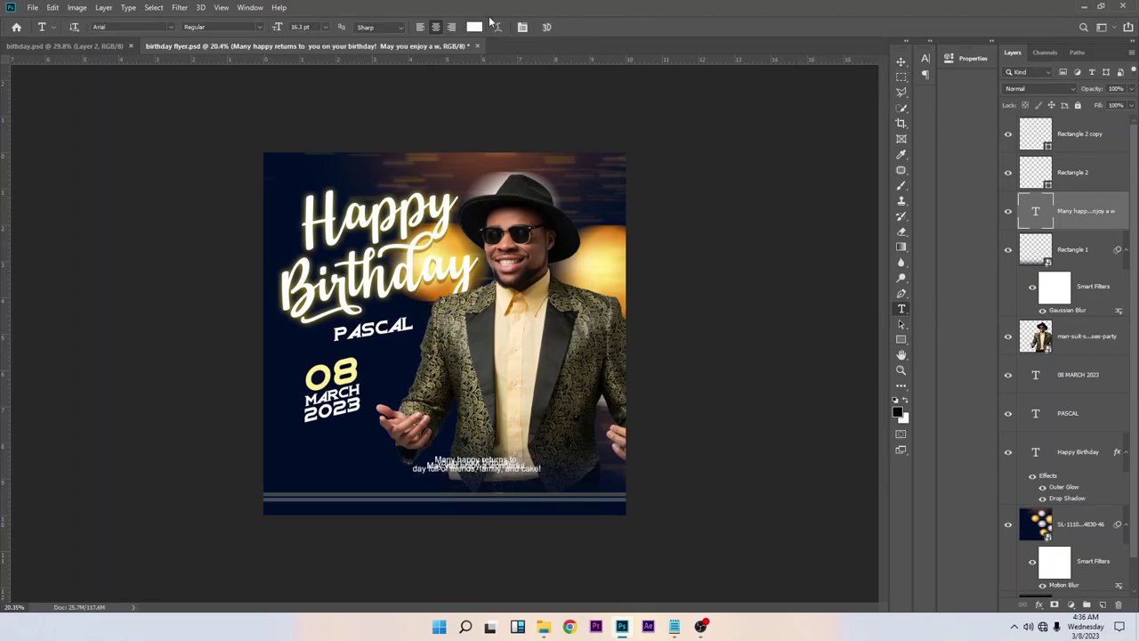
{"action": "left_click", "coordinate": [522, 27]}
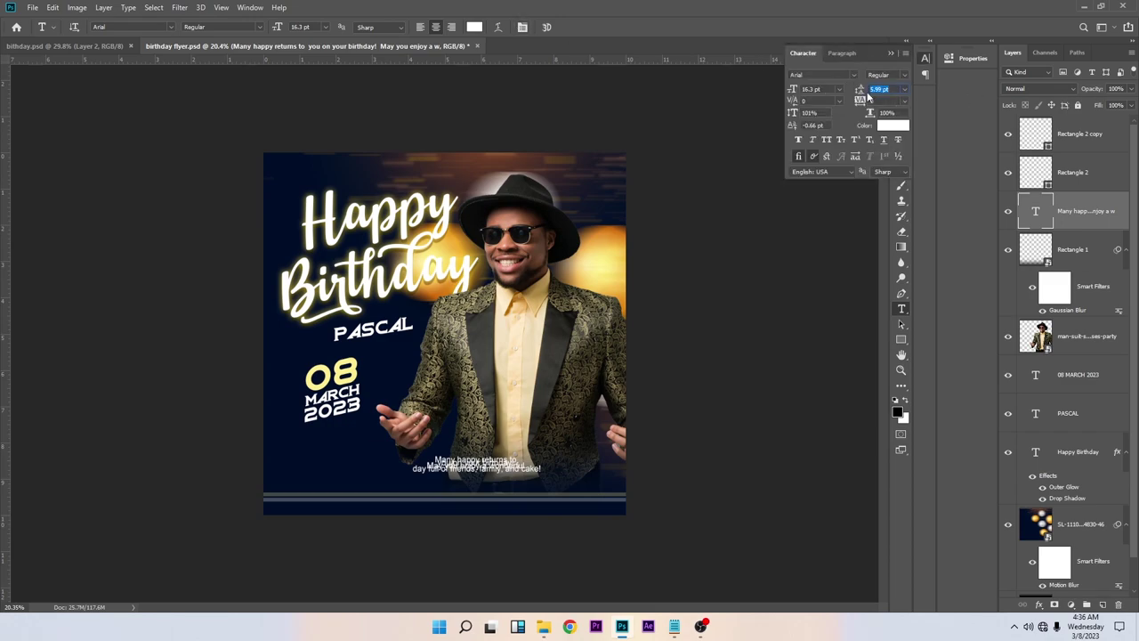
{"action": "left_click_drag", "start_coordinate": [868, 98], "coordinate": [878, 98]}
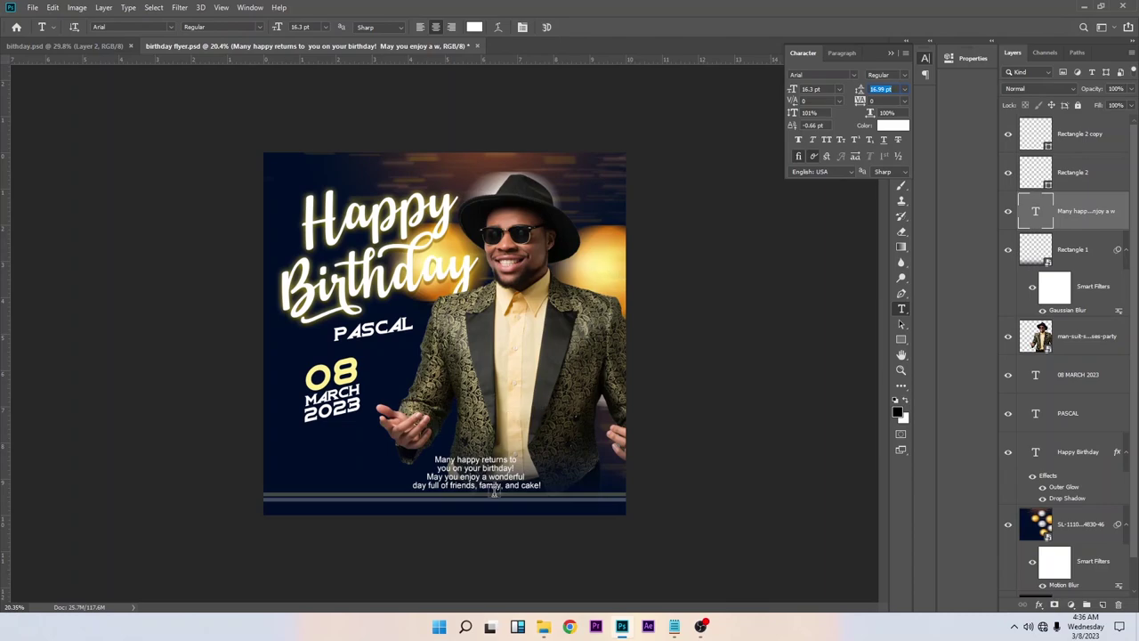
{"action": "left_click", "coordinate": [478, 487]}
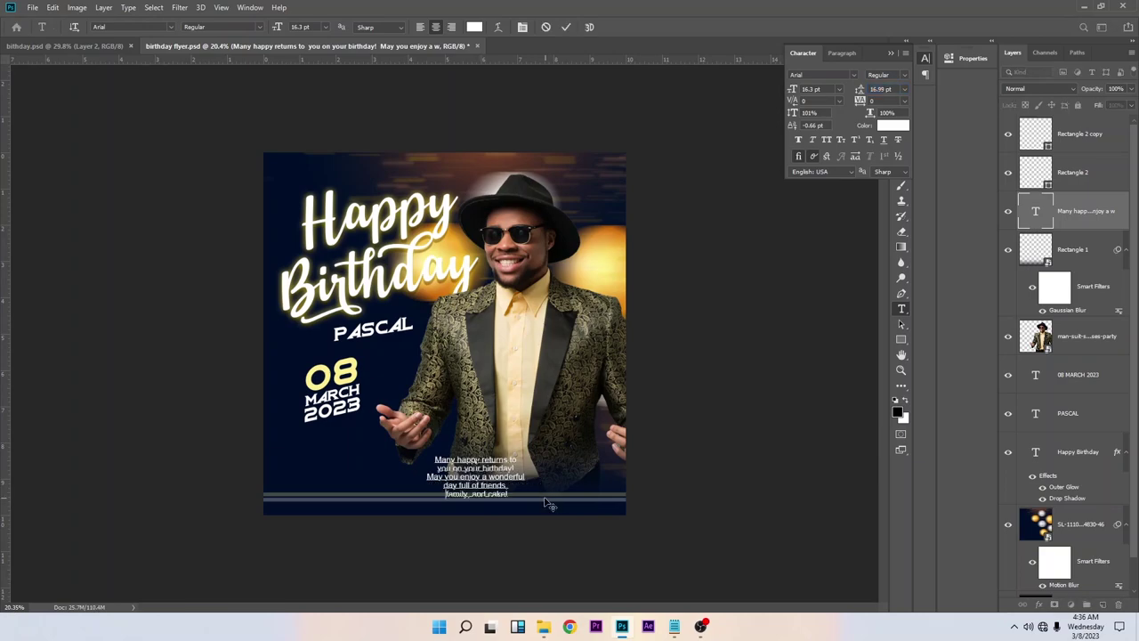
{"action": "left_click", "coordinate": [891, 55]}
Move the wish to the lower left under the date, enlarge it to about 109%, and save.
{"action": "left_click", "coordinate": [901, 61]}
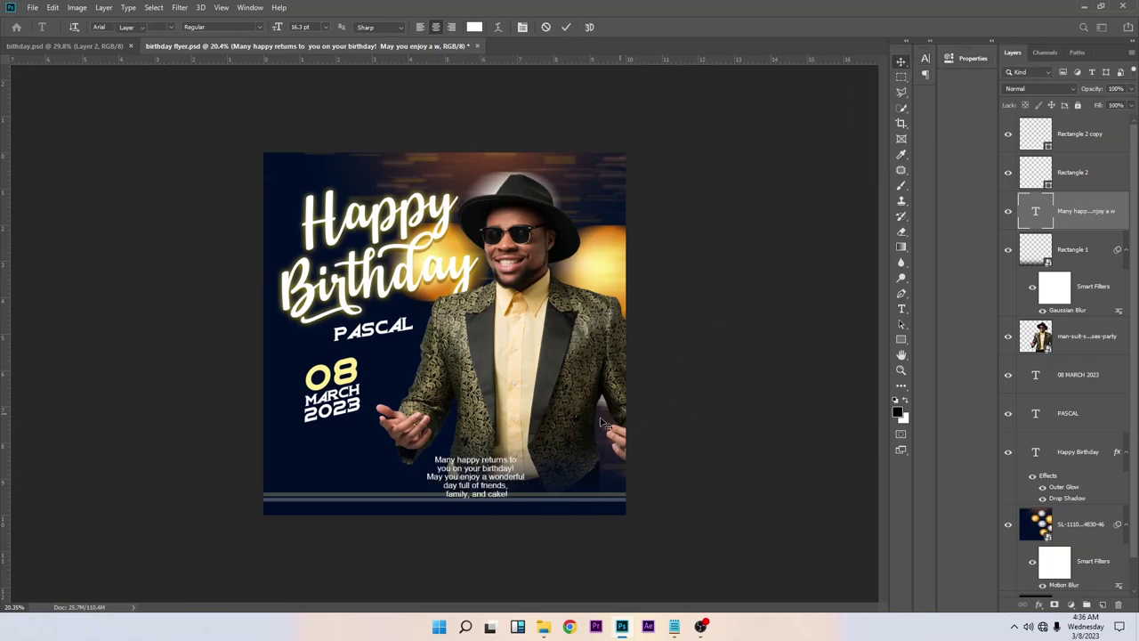
{"action": "left_click_drag", "start_coordinate": [605, 424], "coordinate": [405, 417]}
{"action": "key", "text": "ctrl+t"}
{"action": "mouse_move", "coordinate": [379, 481]}
{"action": "left_mouse_down"}
{"action": "mouse_move", "coordinate": [389, 491]}
{"action": "mouse_move", "coordinate": [380, 485]}
{"action": "left_mouse_up"}
{"action": "key", "text": "Return"}
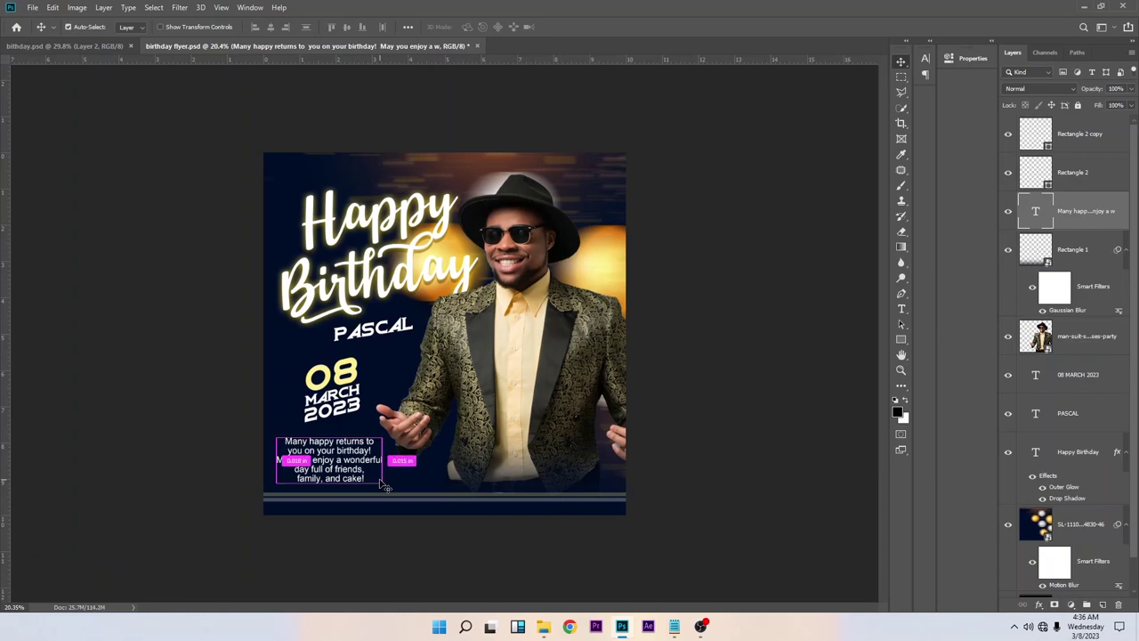
{"action": "key", "text": "ctrl+s"}
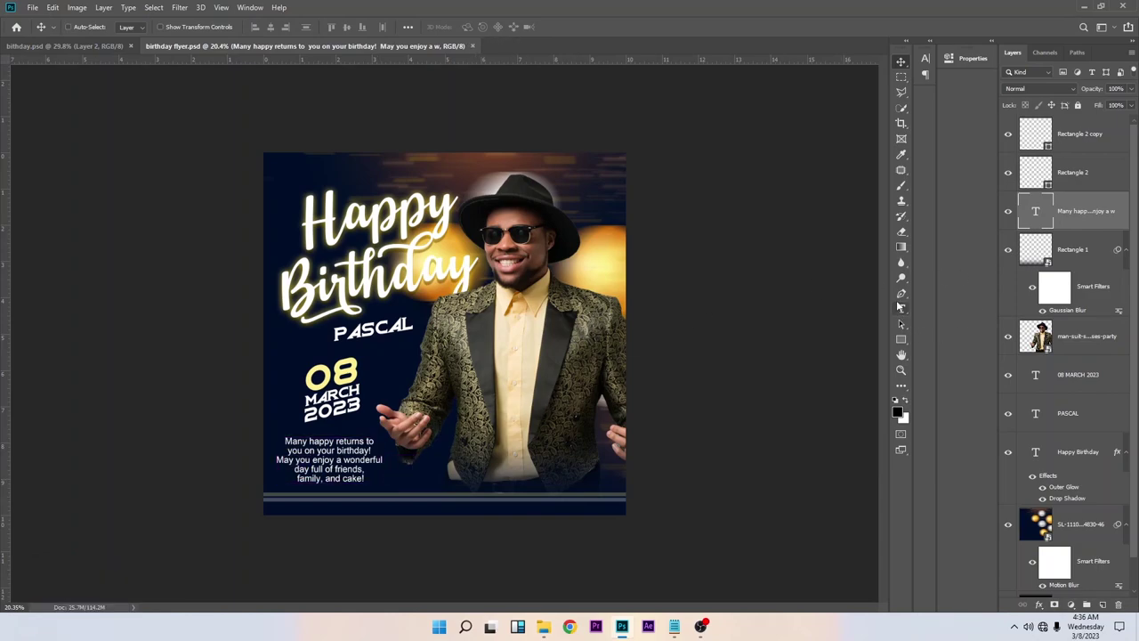
Add the text 'GRAFITORIALS STUDIO' at the top of the flyer.
{"action": "left_click", "coordinate": [900, 308]}
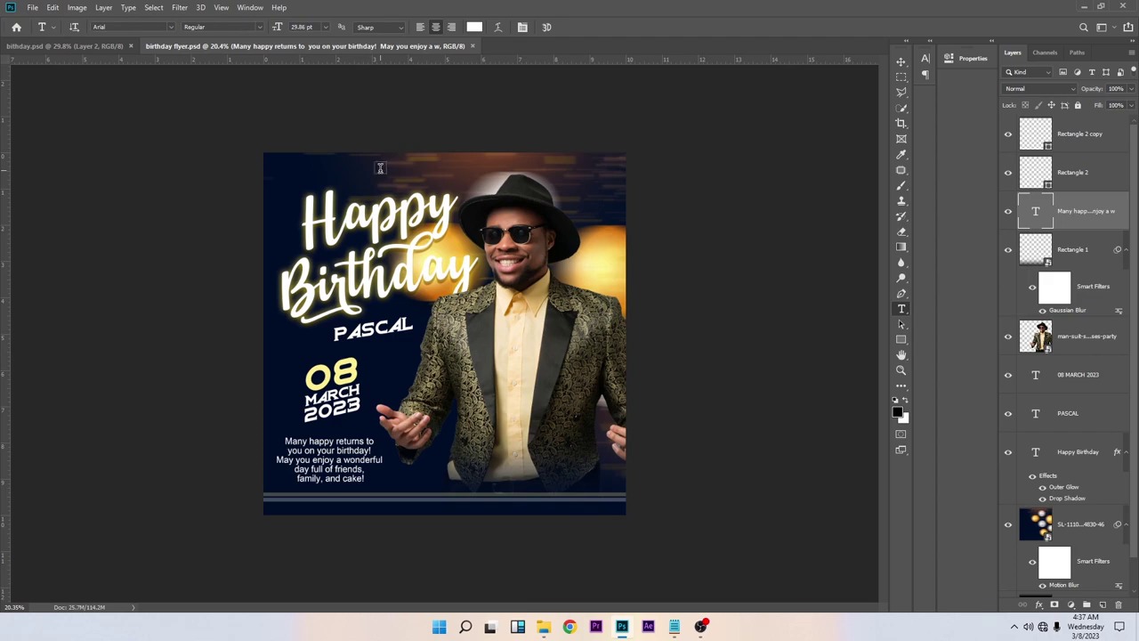
{"action": "left_click", "coordinate": [380, 167]}
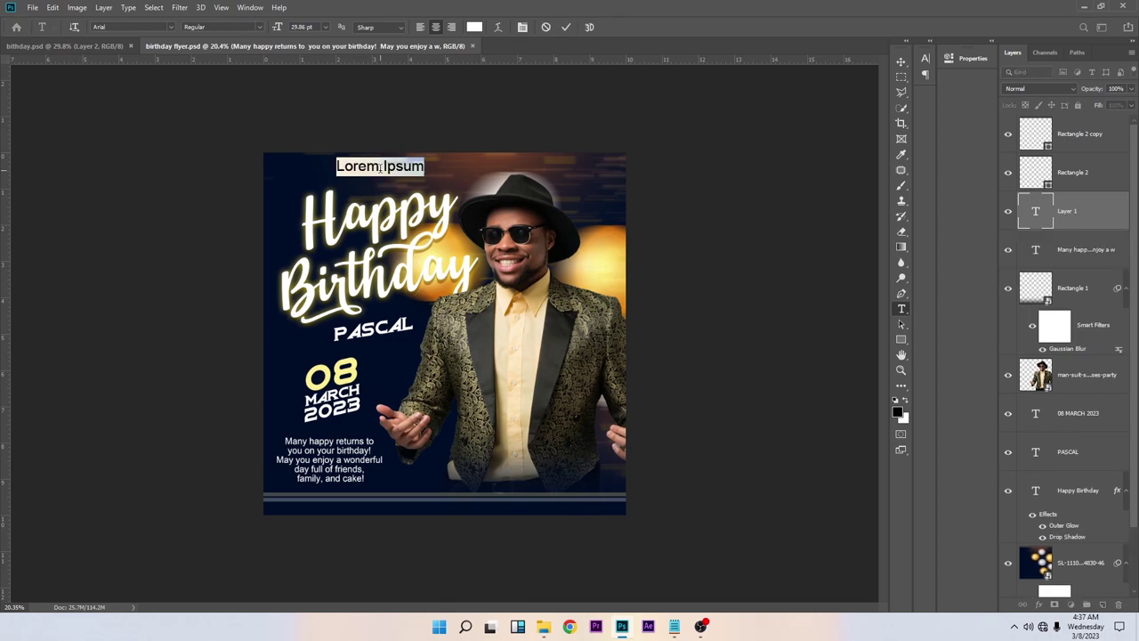
{"action": "type", "text": "GRAFI"}
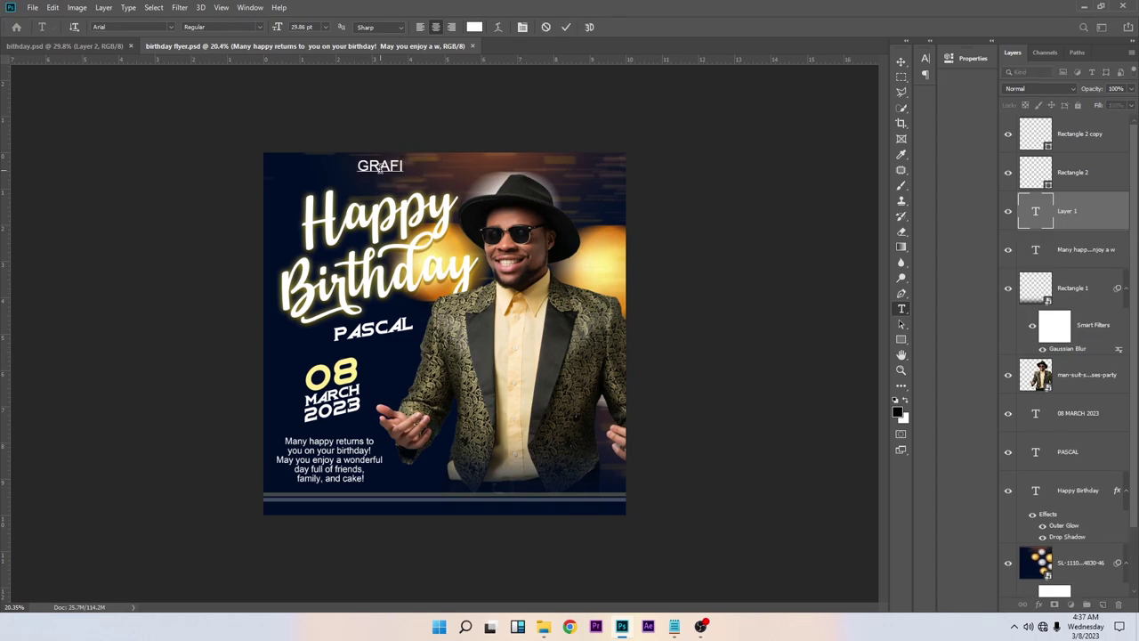
{"action": "type", "text": "TORIAL"}
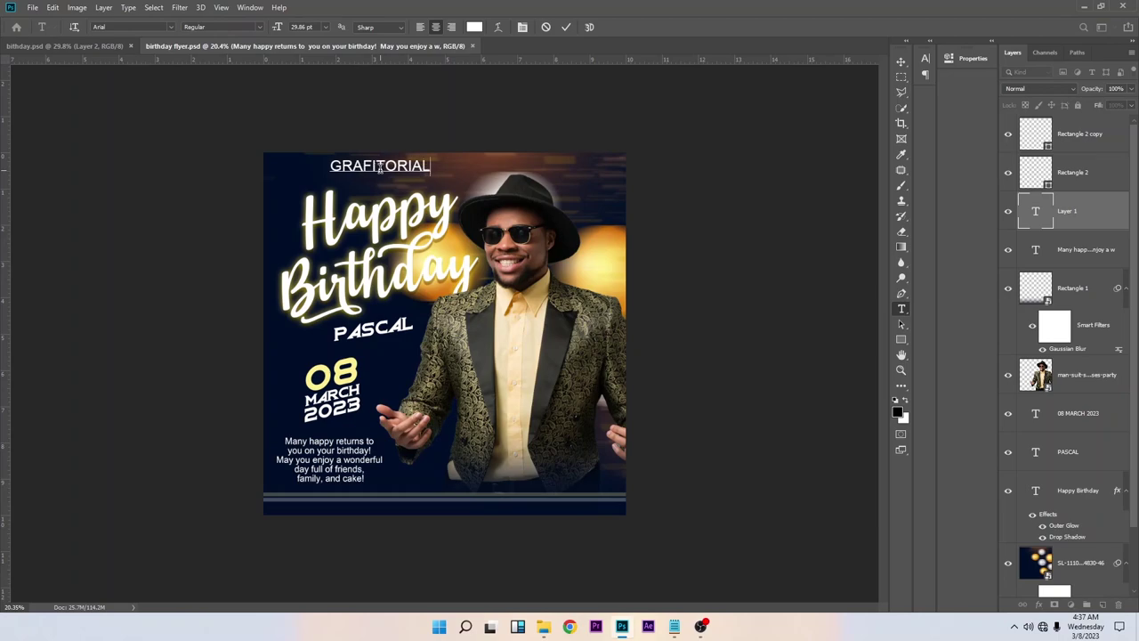
{"action": "type", "text": "S "}
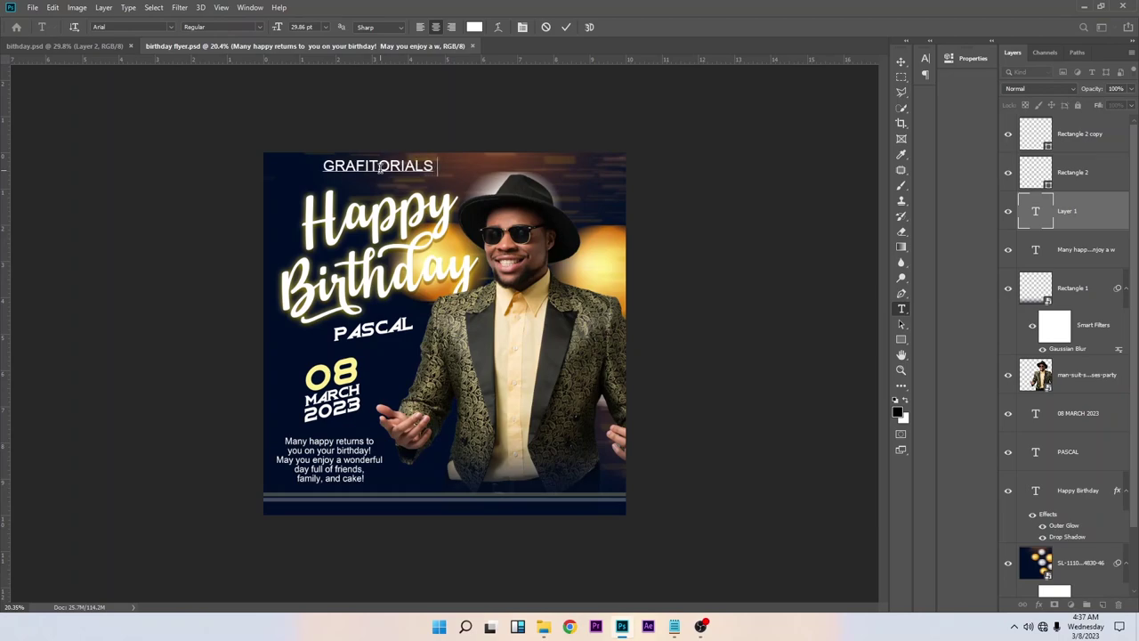
{"action": "type", "text": "STUDIO"}
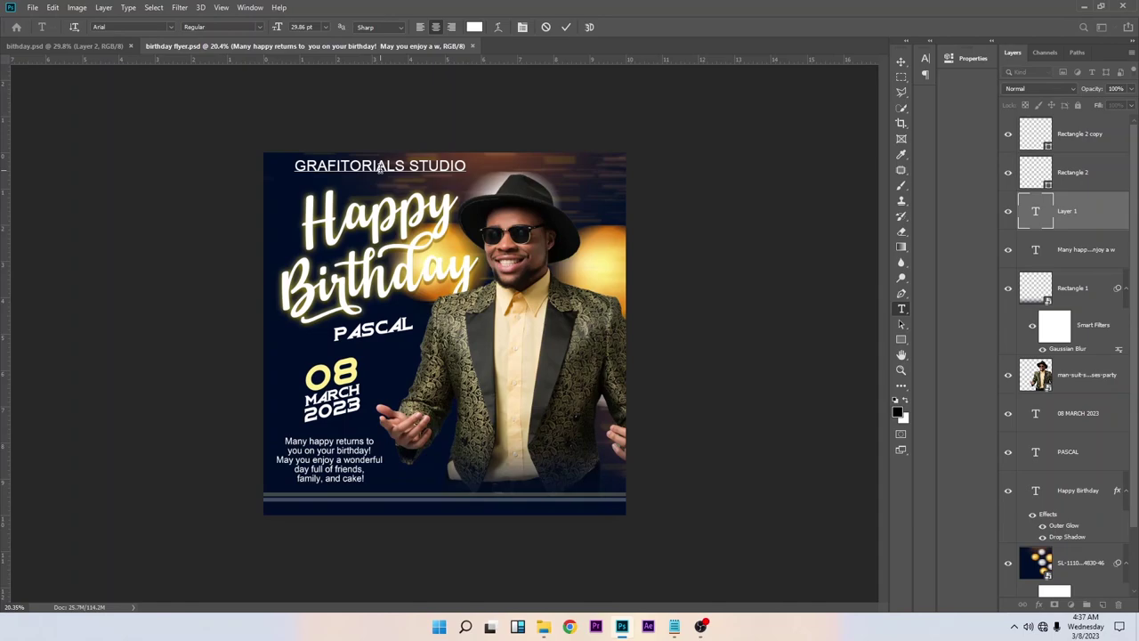
{"action": "left_click", "coordinate": [566, 27]}
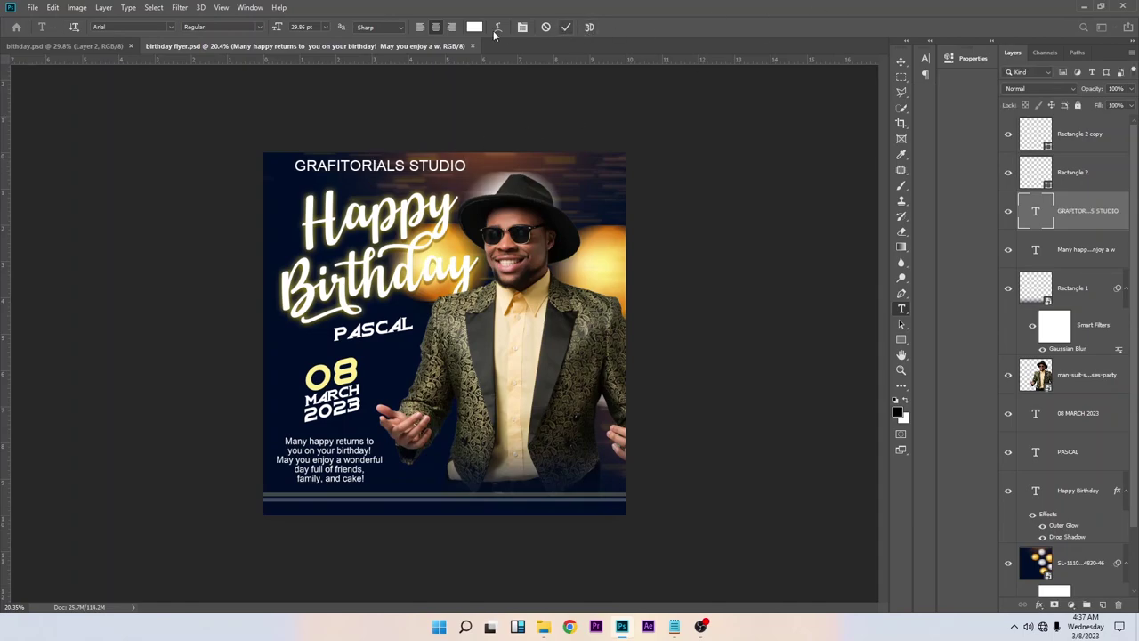
Set the heading font to Times New Roman Bold.
{"action": "left_click", "coordinate": [524, 27]}
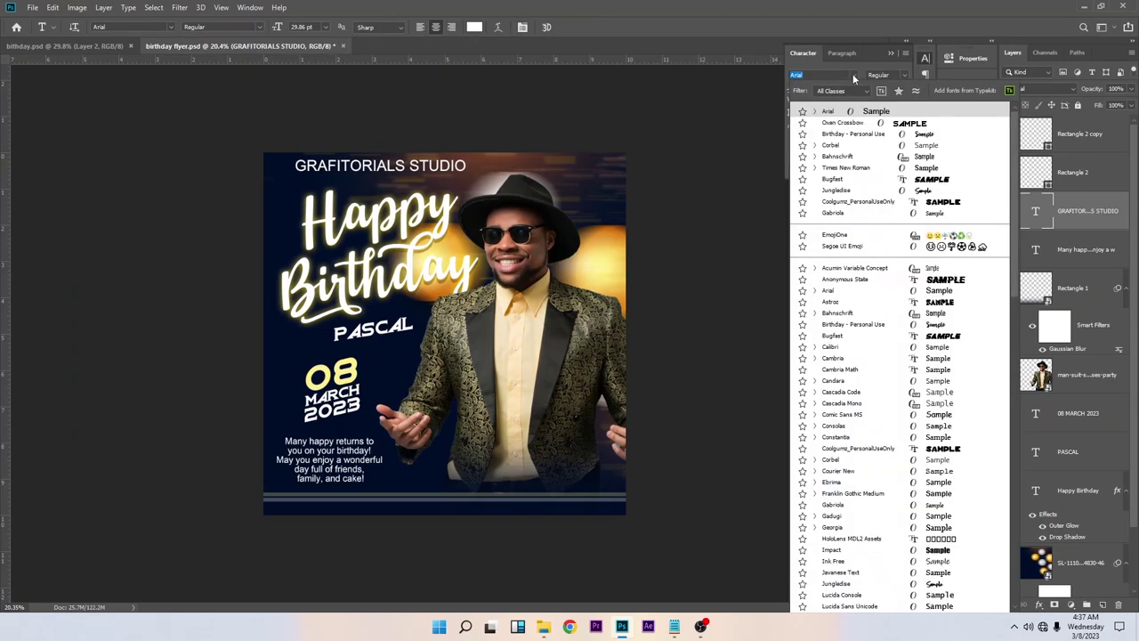
{"action": "left_click", "coordinate": [852, 75]}
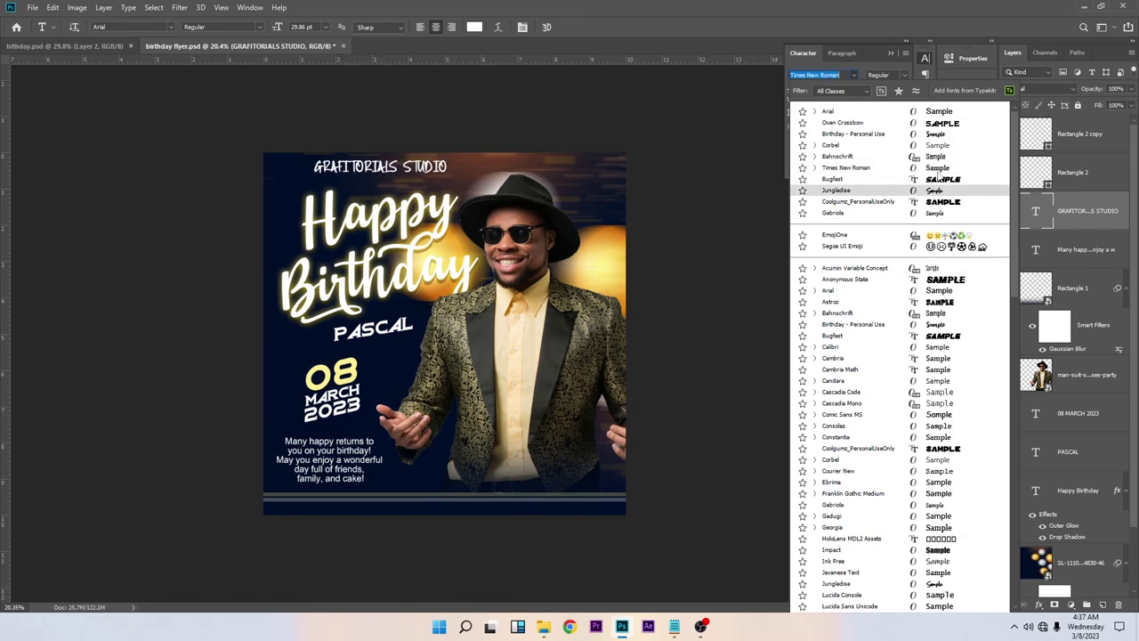
{"action": "left_click", "coordinate": [934, 169]}
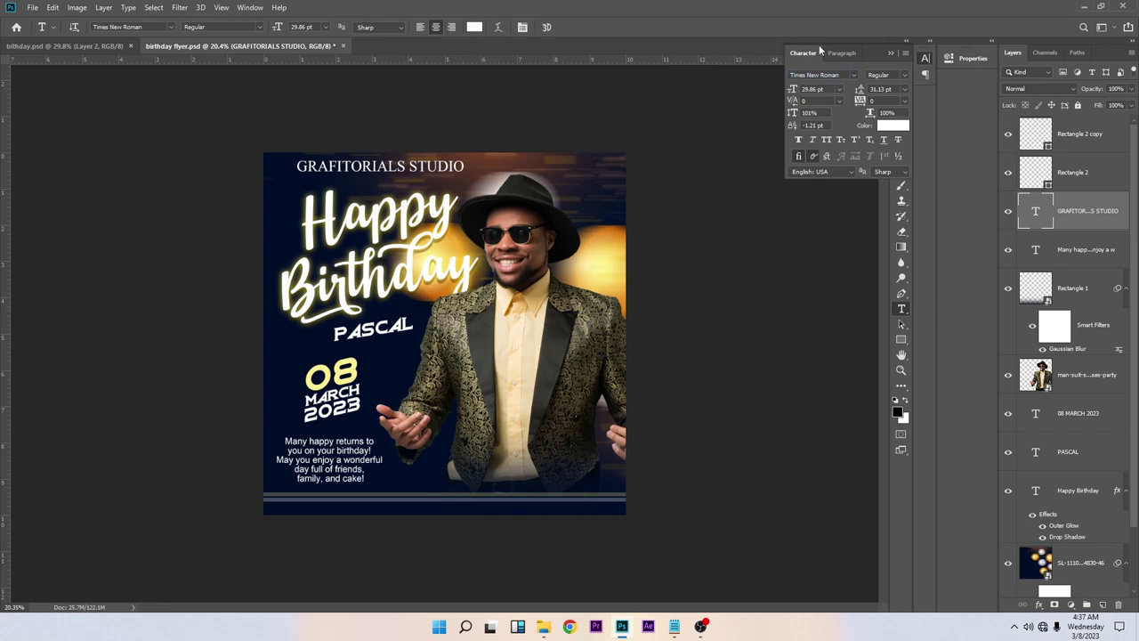
{"action": "left_click", "coordinate": [906, 77]}
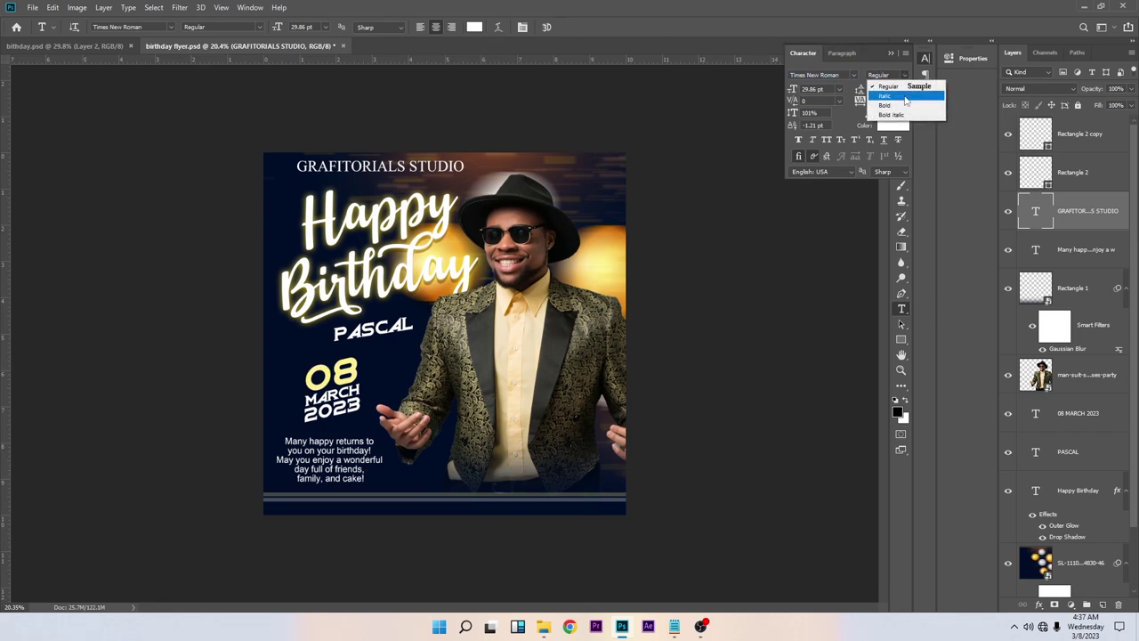
{"action": "left_click", "coordinate": [881, 98]}
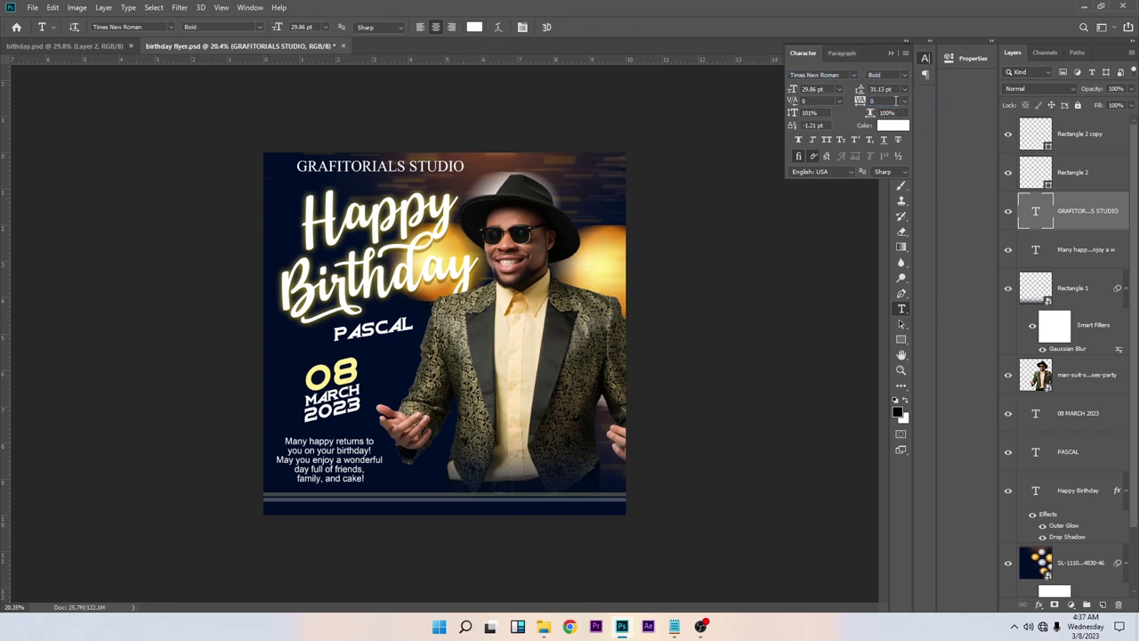
{"action": "left_click", "coordinate": [891, 55]}
Centre the GRAFITORIALS STUDIO heading across the top and scale it slightly smaller.
{"action": "left_click", "coordinate": [901, 61]}
{"action": "scroll", "coordinate": [459, 183], "scroll_direction": "down", "scroll_amount": 1}
{"action": "mouse_move", "coordinate": [462, 212]}
{"action": "left_mouse_down"}
{"action": "mouse_move", "coordinate": [516, 209]}
{"action": "mouse_move", "coordinate": [477, 208]}
{"action": "left_mouse_up"}
{"action": "key", "text": "ctrl+t"}
{"action": "key", "text": "Return"}
{"action": "scroll", "coordinate": [486, 209], "scroll_direction": "up", "scroll_amount": 3}
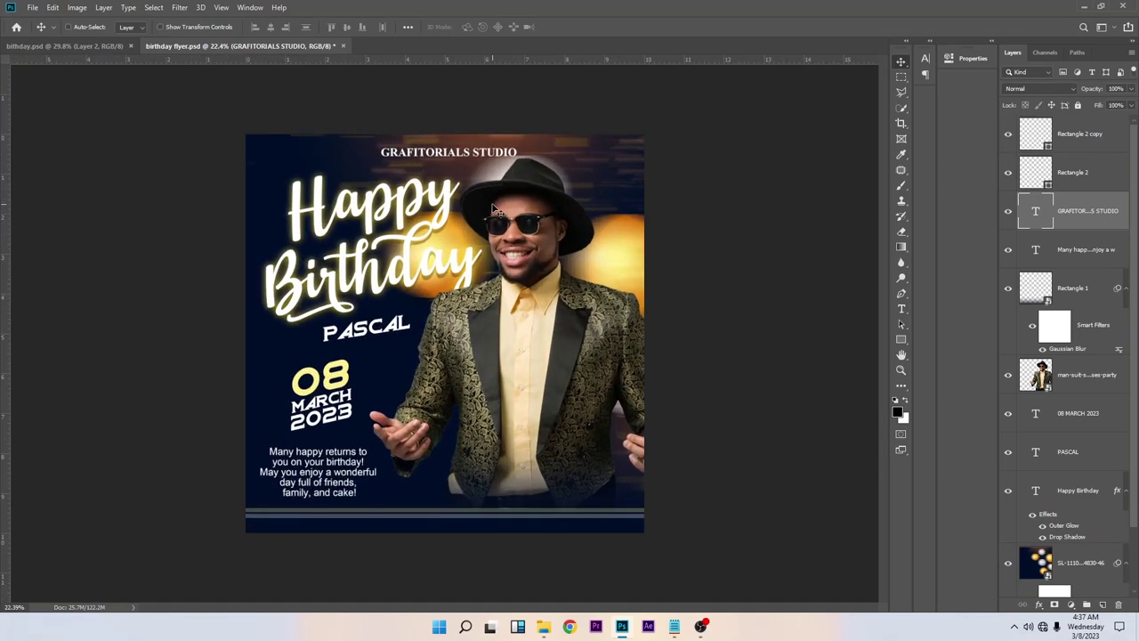
Save, then stamp all visible layers from the top Rectangle 2 copy into a new Layer 1.
{"action": "key", "text": "ctrl+s"}
{"action": "left_click", "coordinate": [1108, 143]}
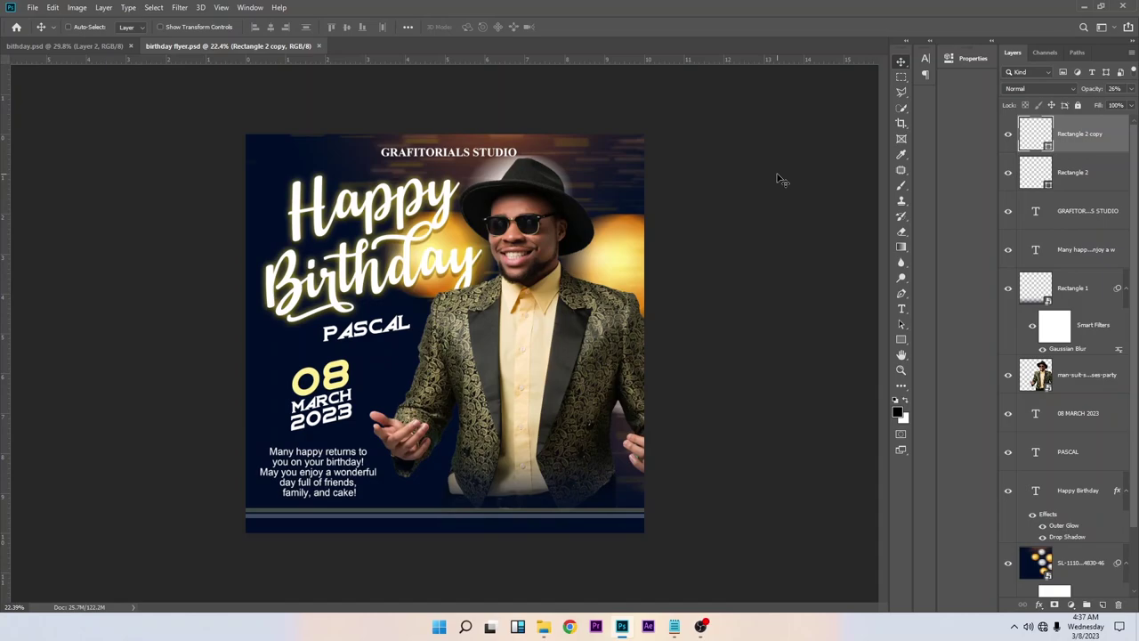
{"action": "key", "text": "ctrl+shift+alt"}
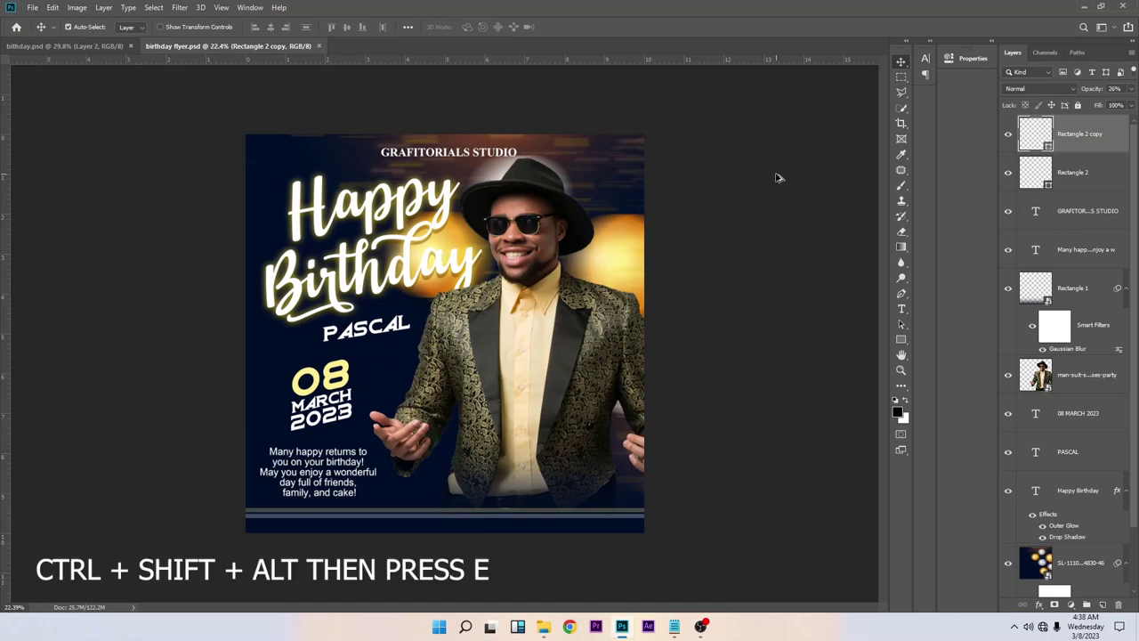
{"action": "key", "text": "ctrl+shift+alt+e"}
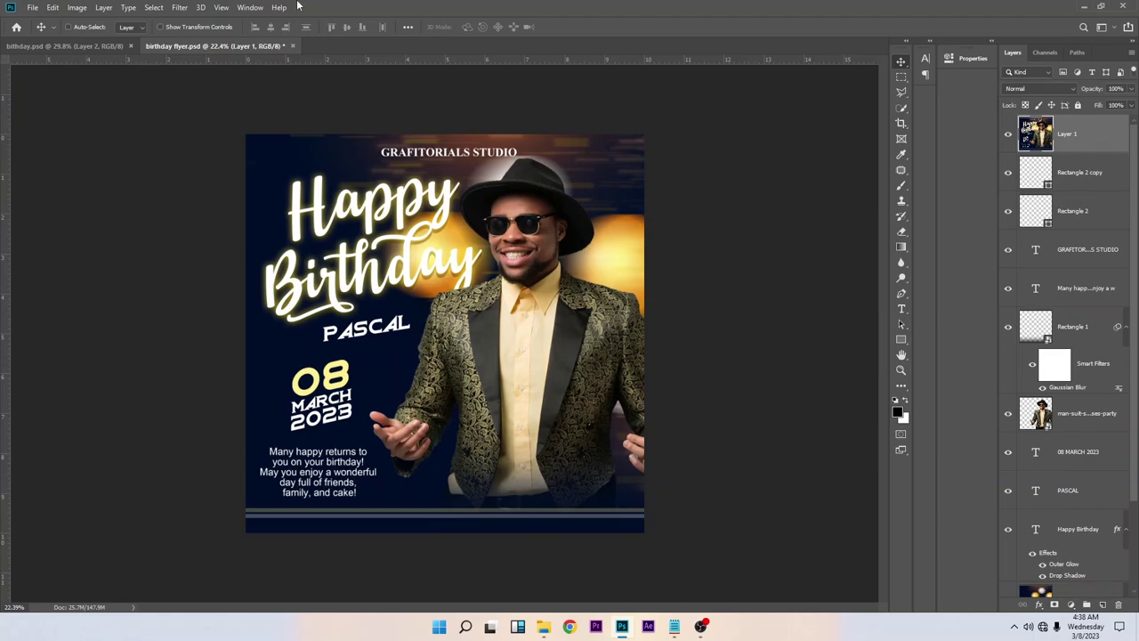
Apply a Camera Raw Filter to Layer 1 with Clarity +36 and Oranges saturation +27.
{"action": "left_click", "coordinate": [179, 7]}
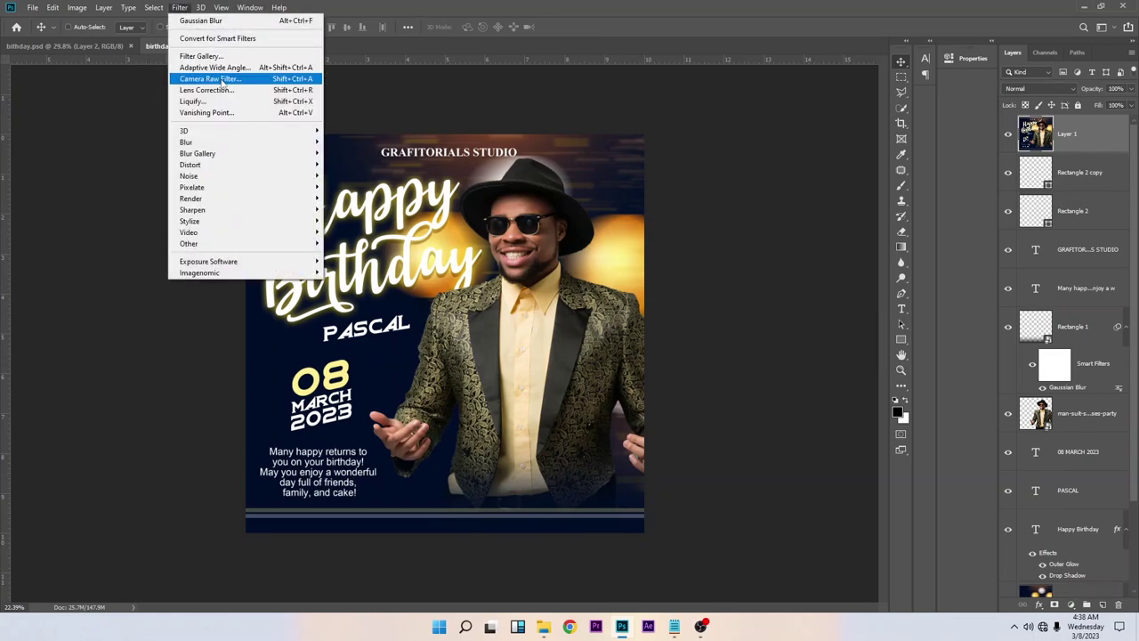
{"action": "left_click", "coordinate": [220, 78]}
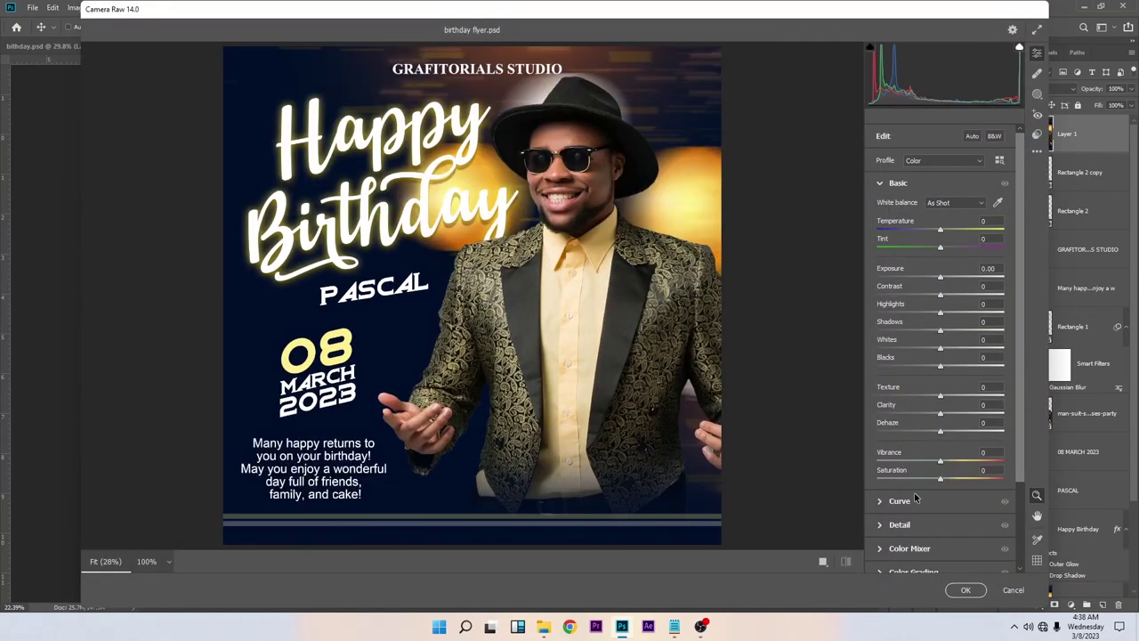
{"action": "left_click", "coordinate": [963, 416]}
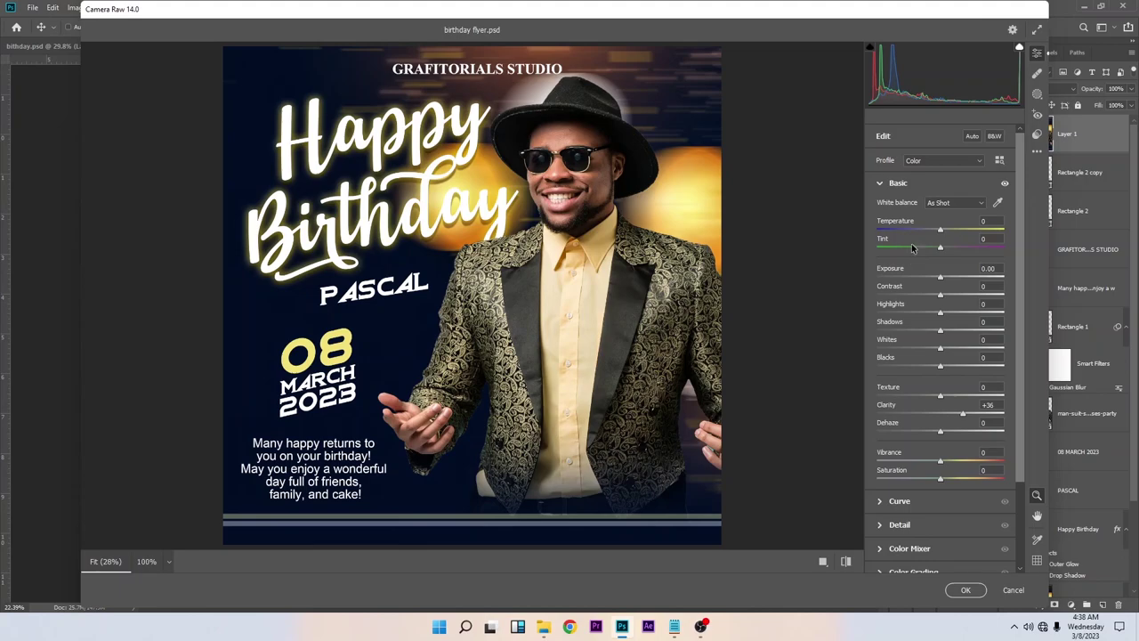
{"action": "scroll", "coordinate": [919, 203], "scroll_direction": "down", "scroll_amount": 2}
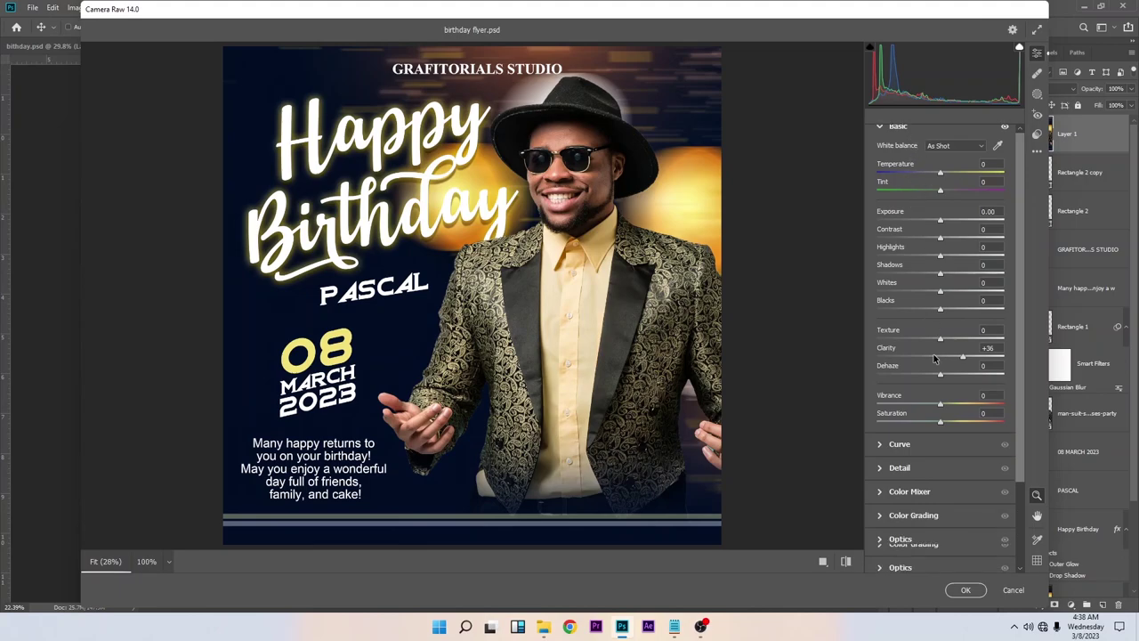
{"action": "left_click", "coordinate": [932, 503]}
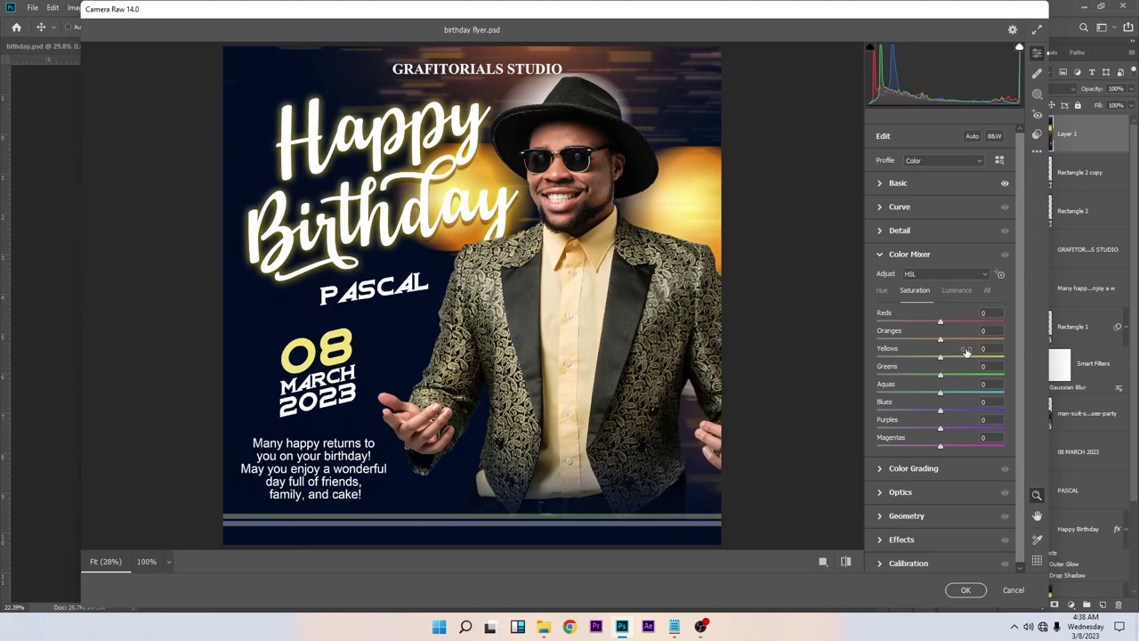
{"action": "left_click_drag", "start_coordinate": [968, 343], "coordinate": [958, 344]}
{"action": "left_click", "coordinate": [975, 590]}
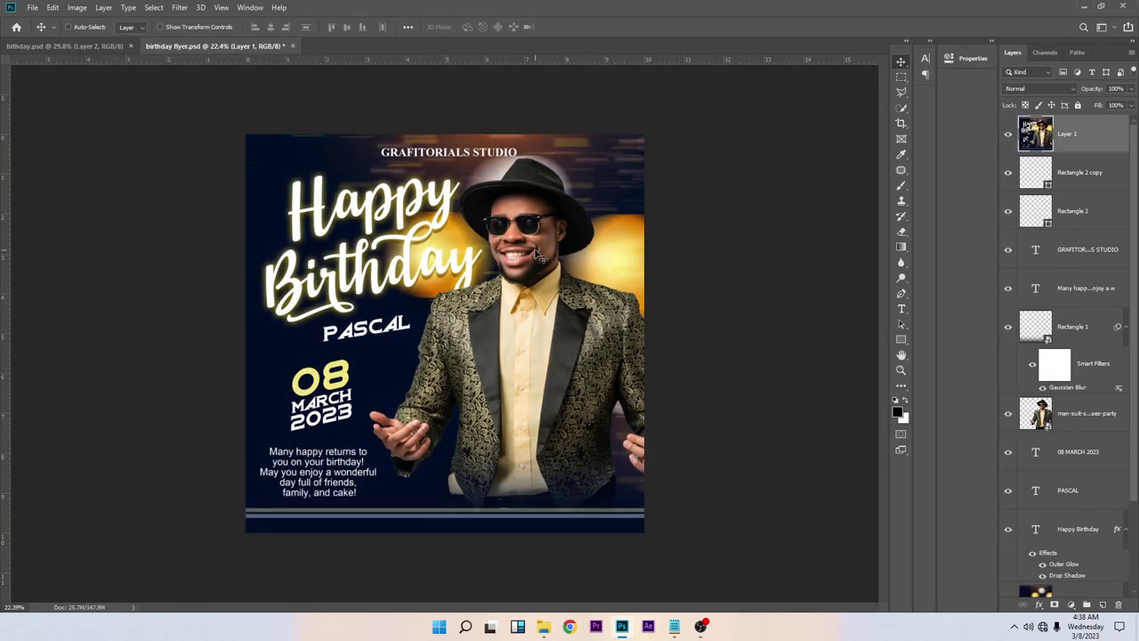
Save birthday flyer.psd with its Camera Raw–enhanced merged layer.
{"action": "key", "text": "ctrl+s"}
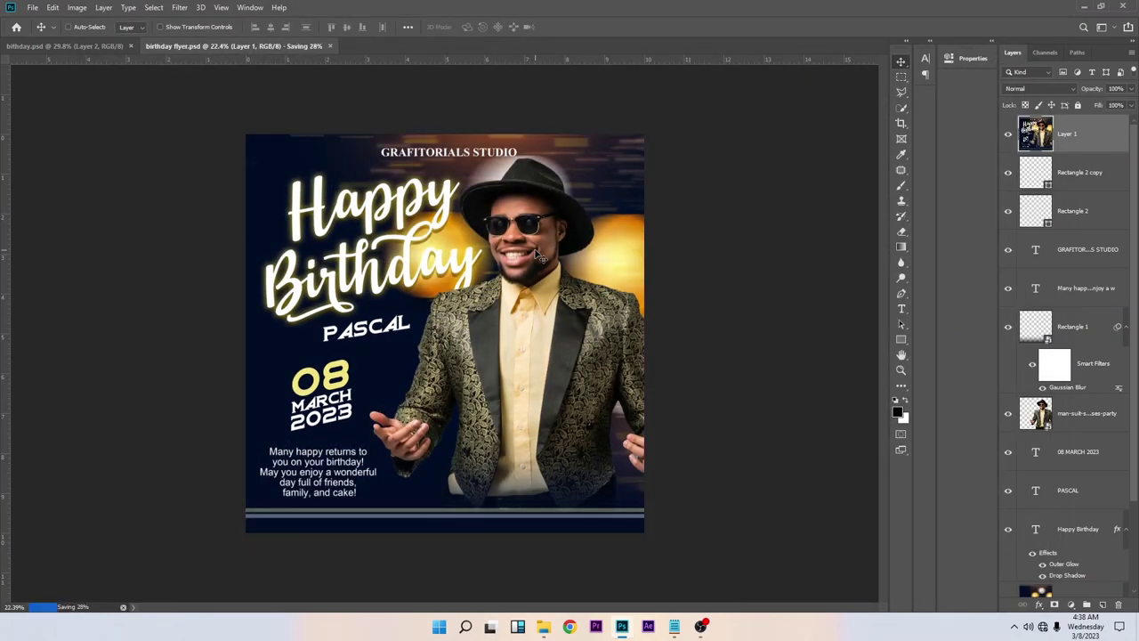